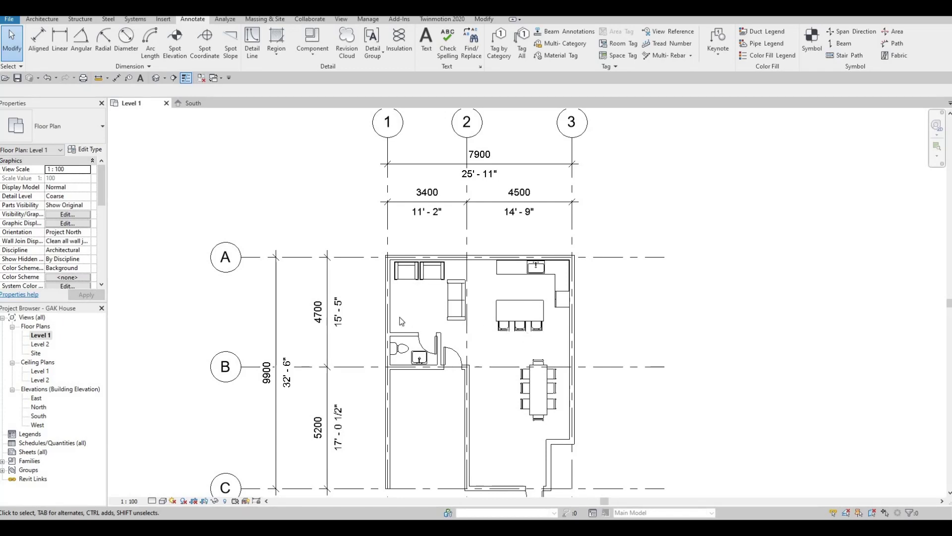
Recentre the GAK House Level 1 plan and bring up the Insert family-loading tools
click(42, 19)
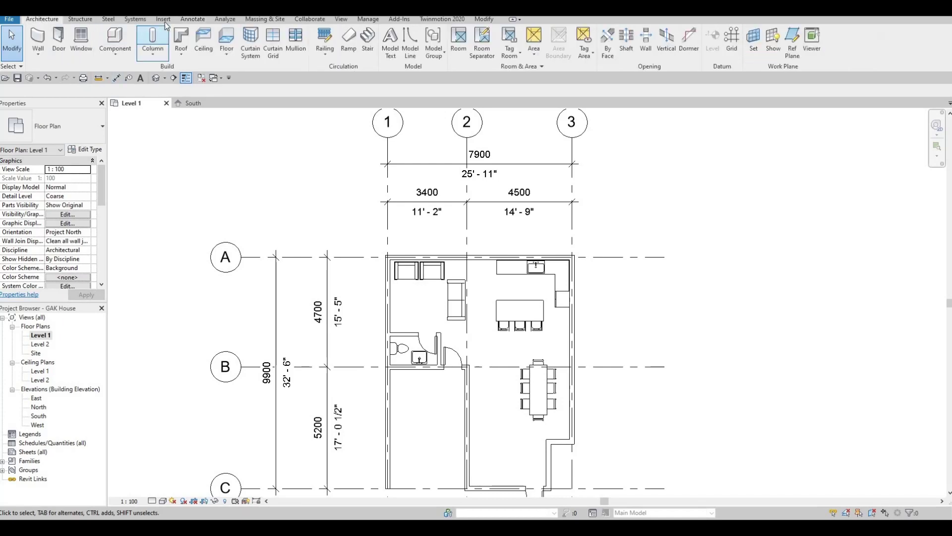
middle_drag(422, 327, 406, 292)
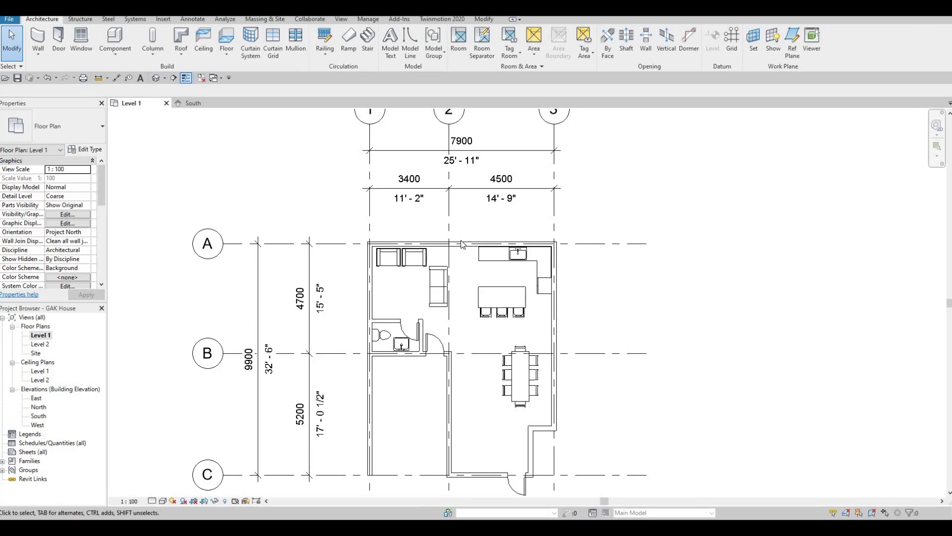
click(162, 19)
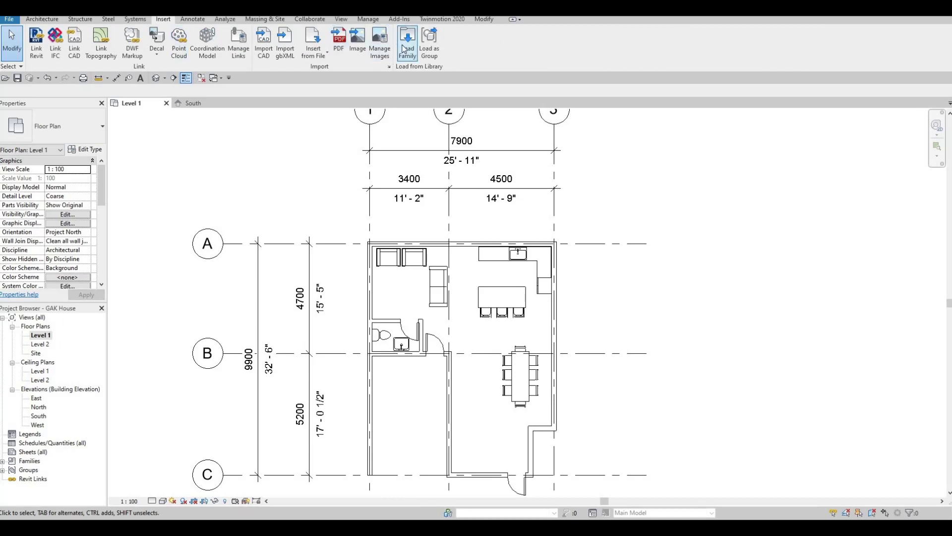
Load M_Table-Coffee.rfa from the Canada > Furniture > Tables library
click(406, 45)
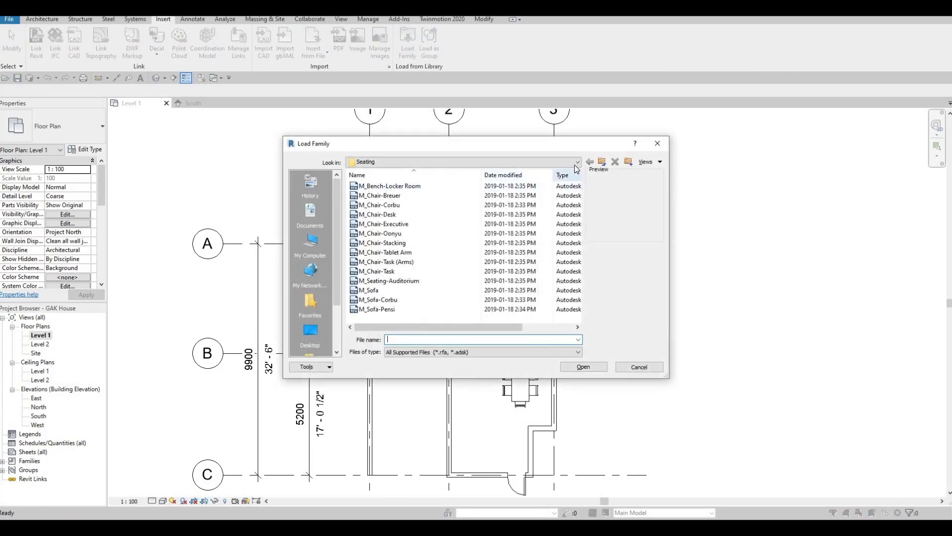
click(577, 162)
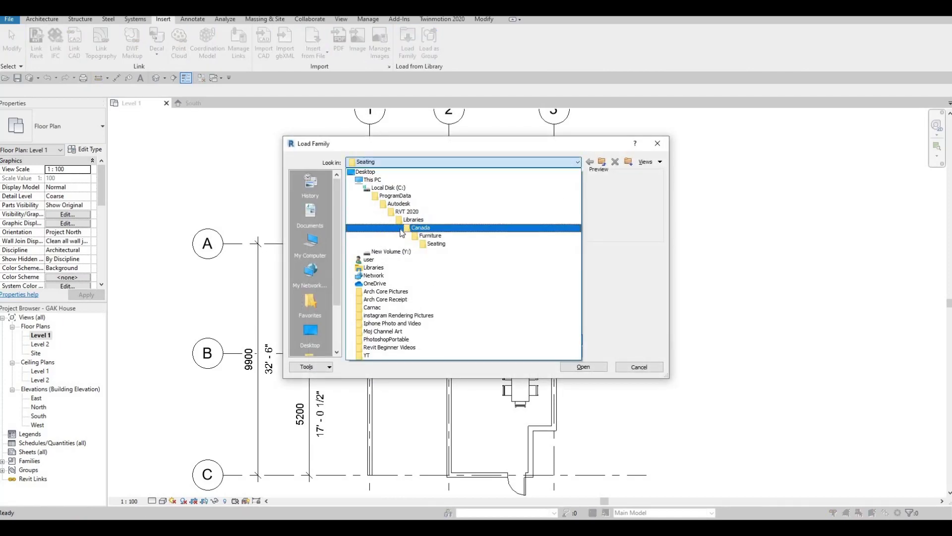
click(401, 229)
scroll(385, 285, down, 2)
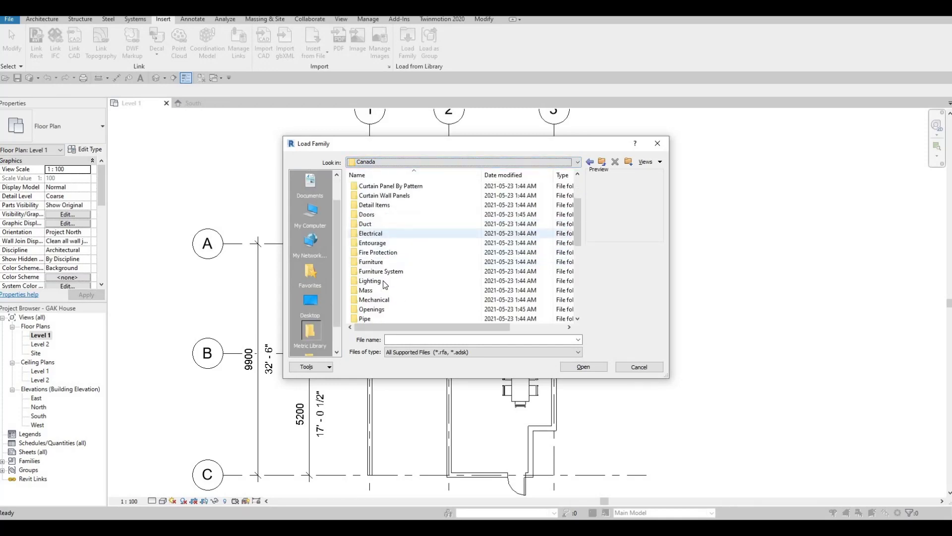
double_click(380, 262)
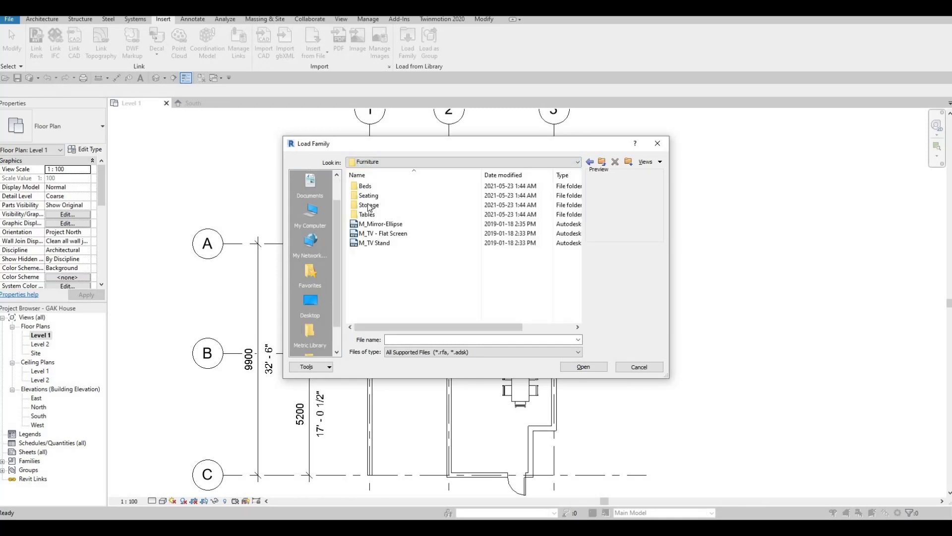
double_click(371, 215)
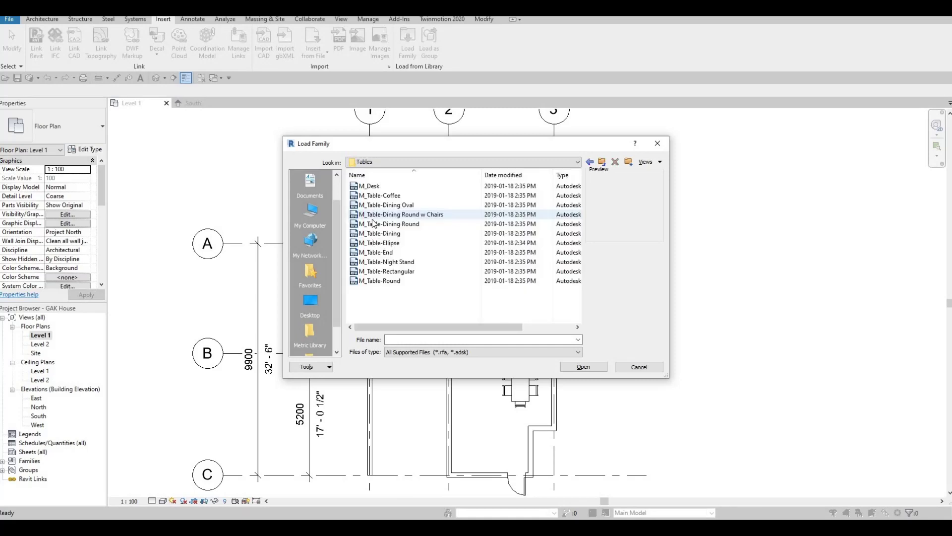
click(375, 197)
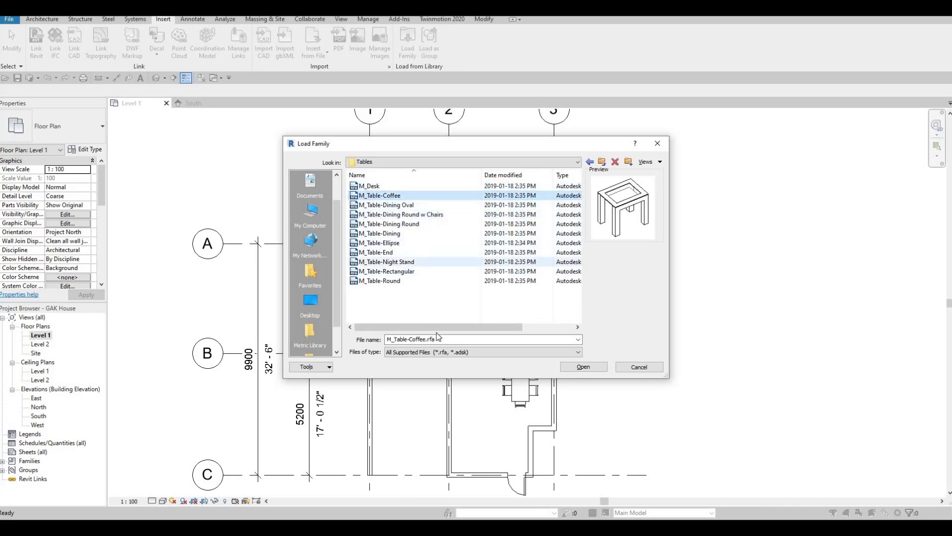
click(581, 367)
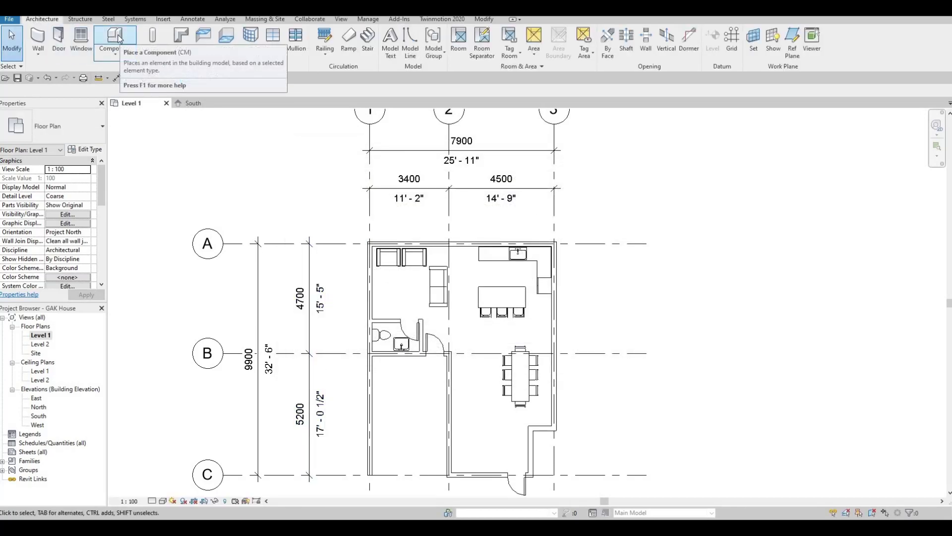
Place a 0787 x 0711 x 0610mm coffee table in front of the sofa
click(115, 40)
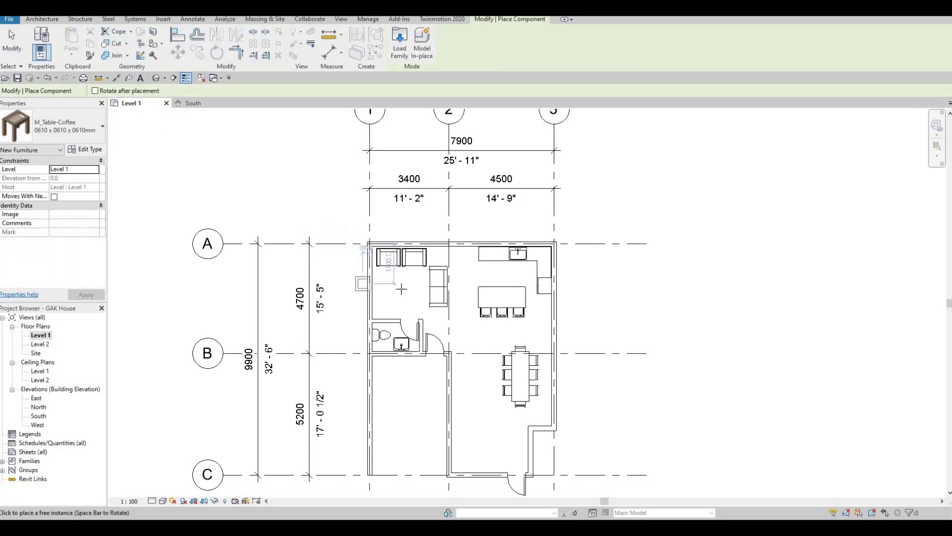
scroll(399, 287, up, 2)
scroll(400, 288, up, 1)
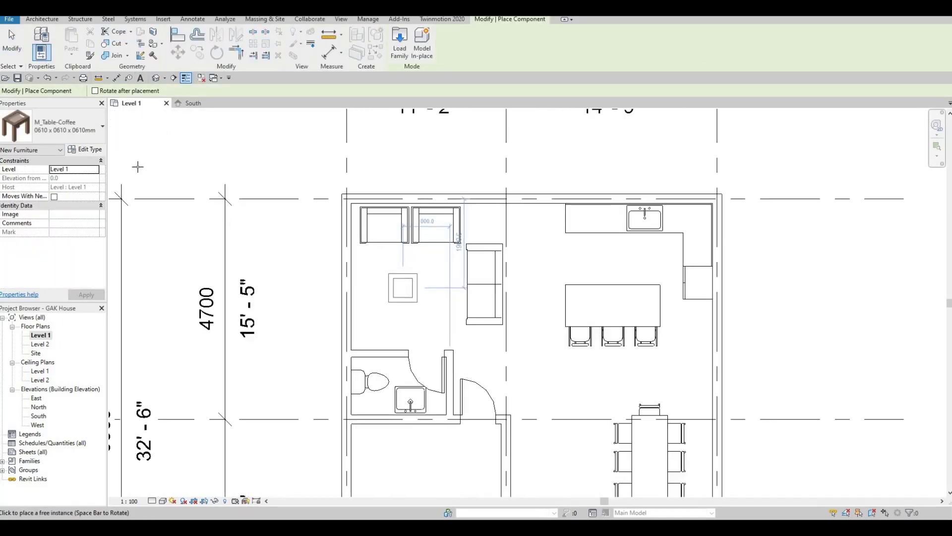
click(102, 126)
scroll(67, 280, down, 1)
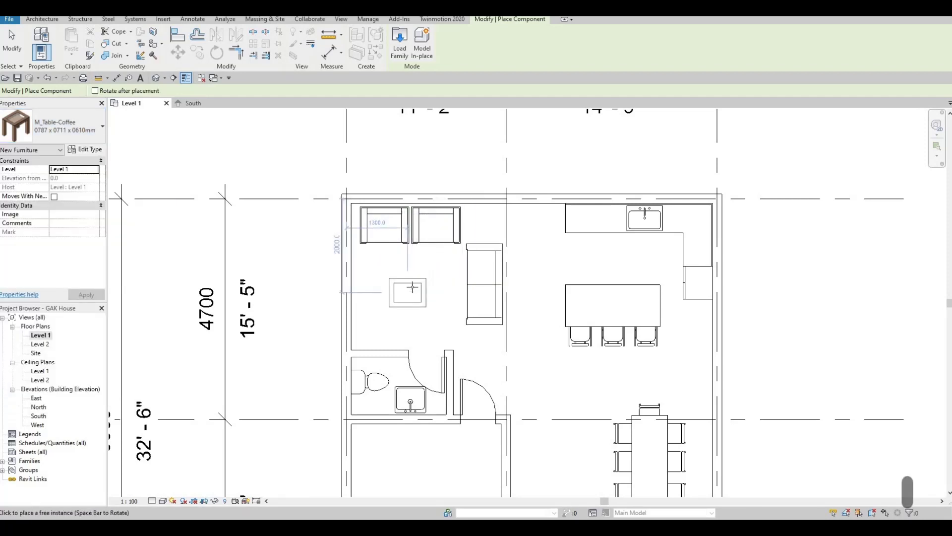
click(378, 330)
key(Escape)
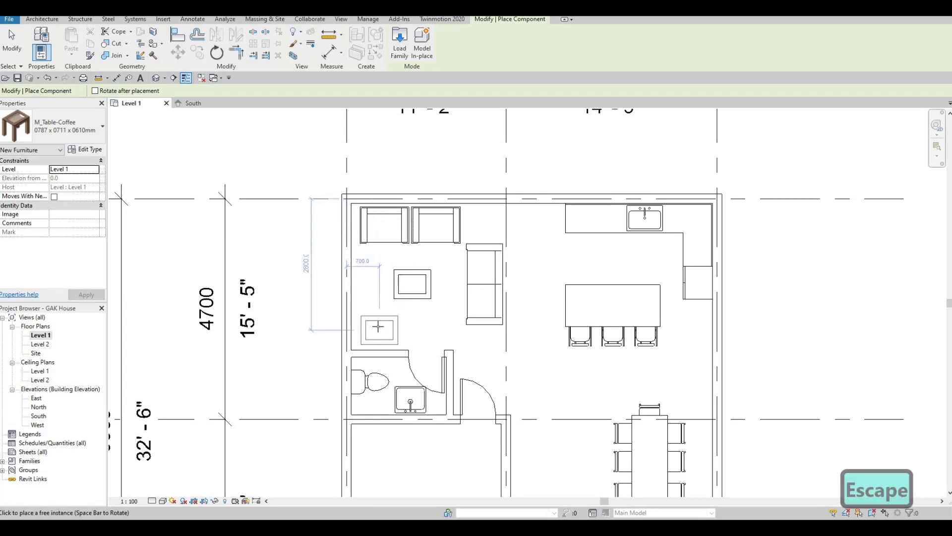
key(Escape)
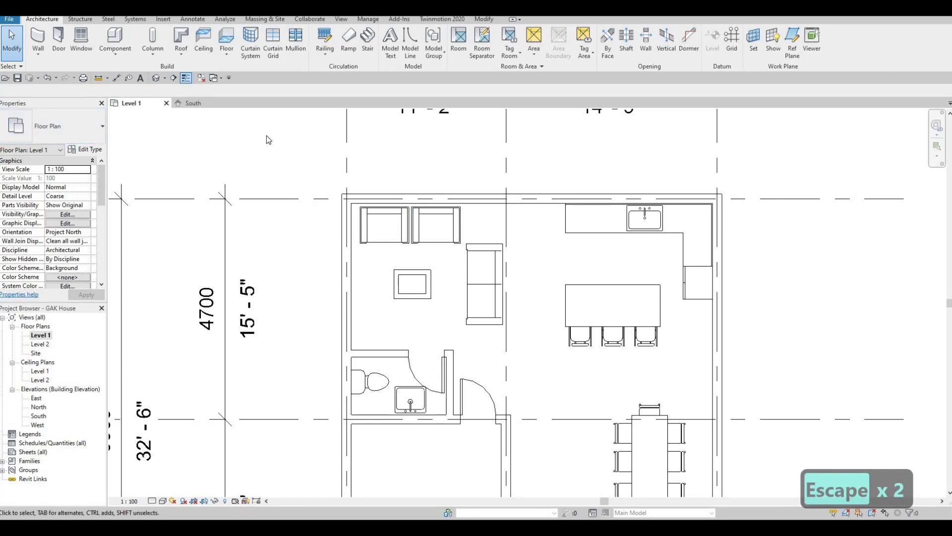
click(164, 19)
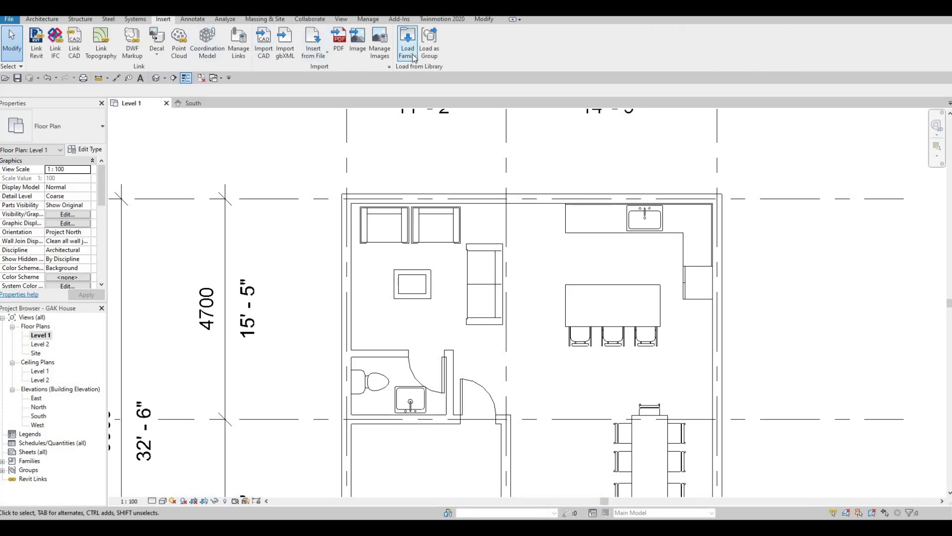
Load the M_Table-Night Stand family into the project
click(407, 42)
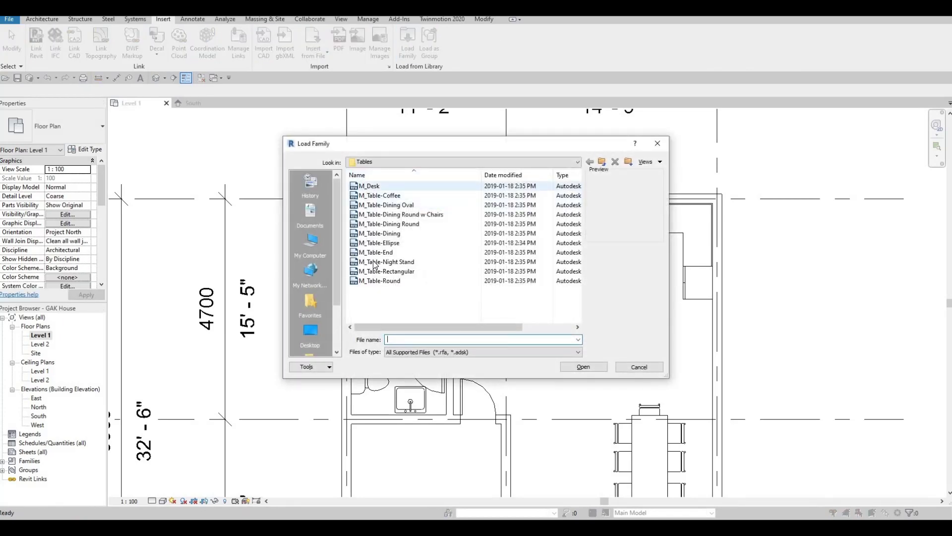
click(377, 262)
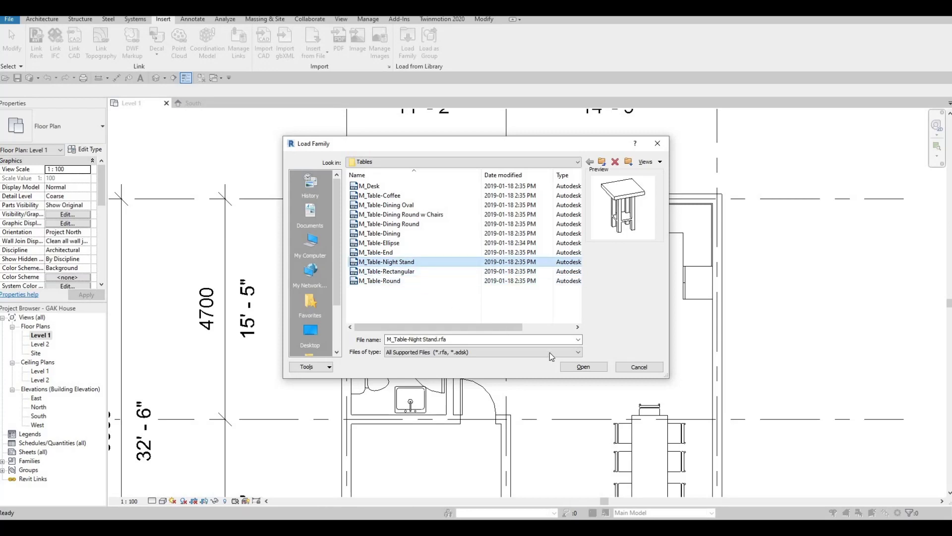
click(581, 367)
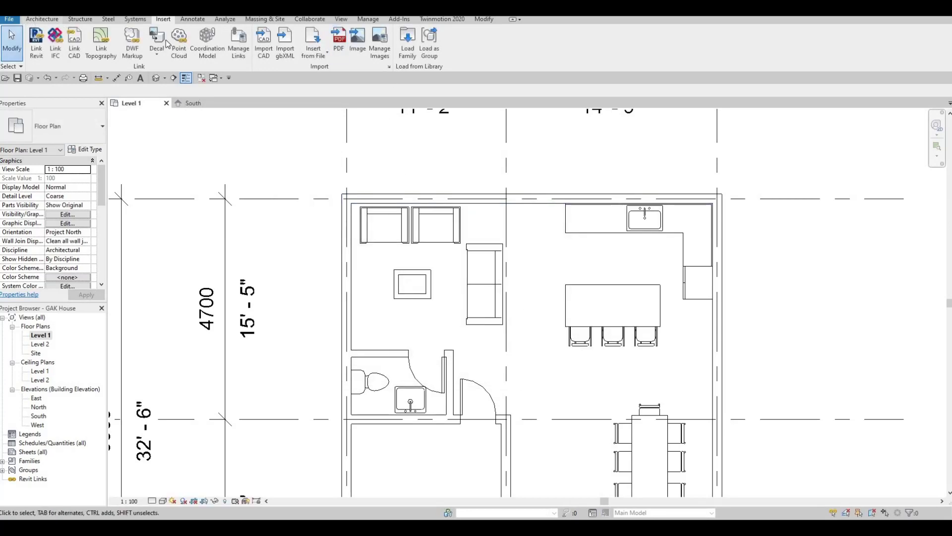
Place a 0610 x 0610 x 0762mm night stand beside the armchairs, above the sofa
click(42, 19)
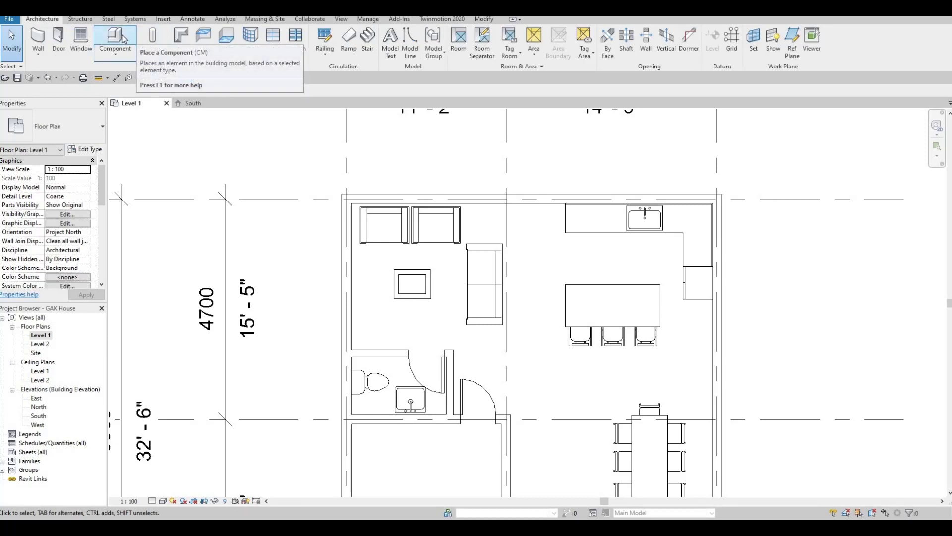
click(115, 39)
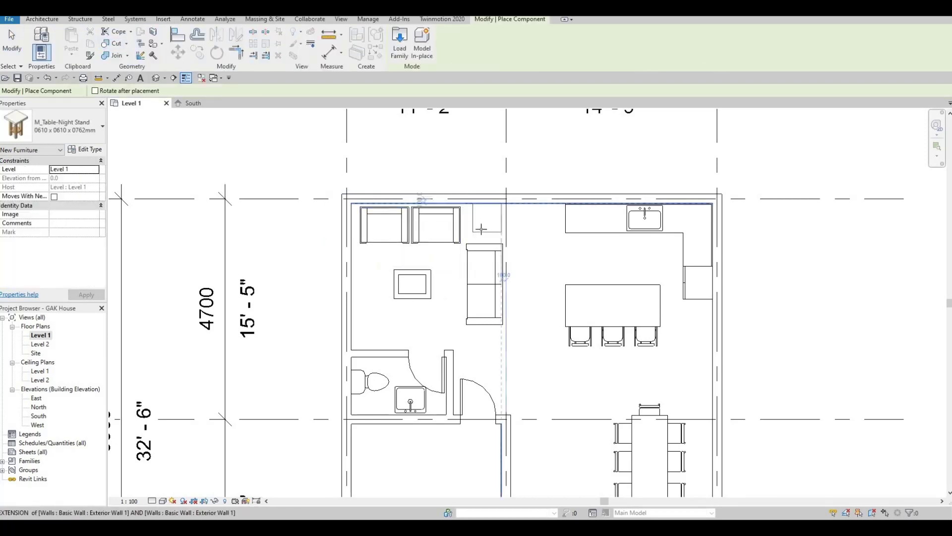
scroll(496, 215, up, 3)
click(484, 230)
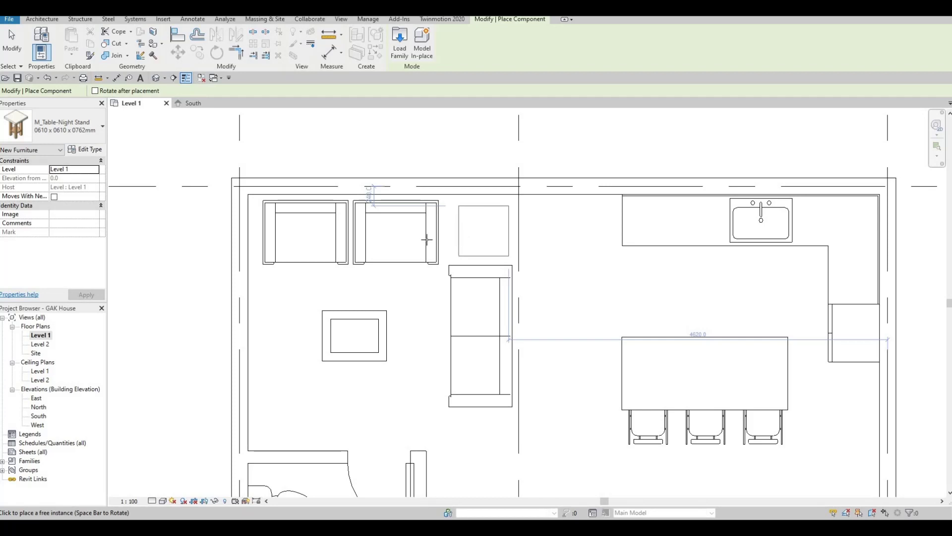
Browse the family library to Canada > Lighting > Architectural > Internal
click(400, 42)
click(406, 163)
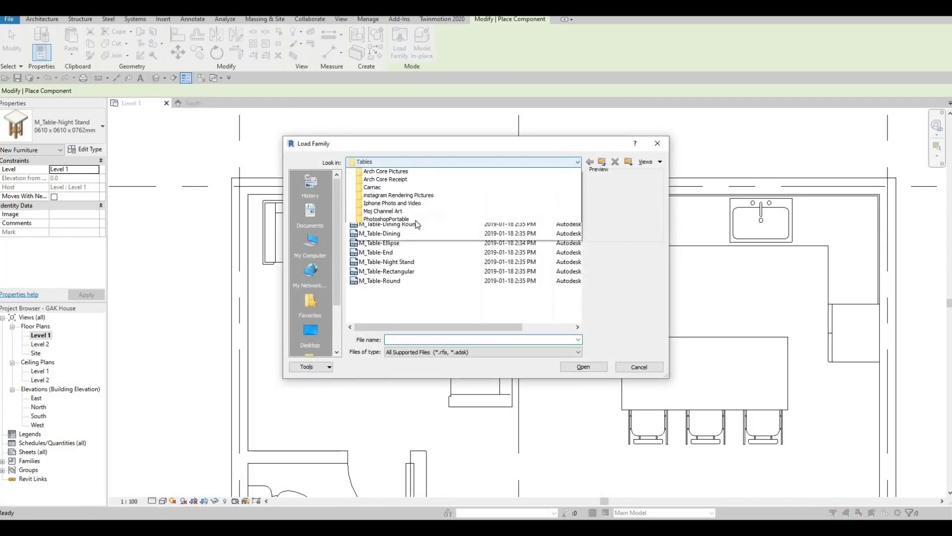
click(418, 228)
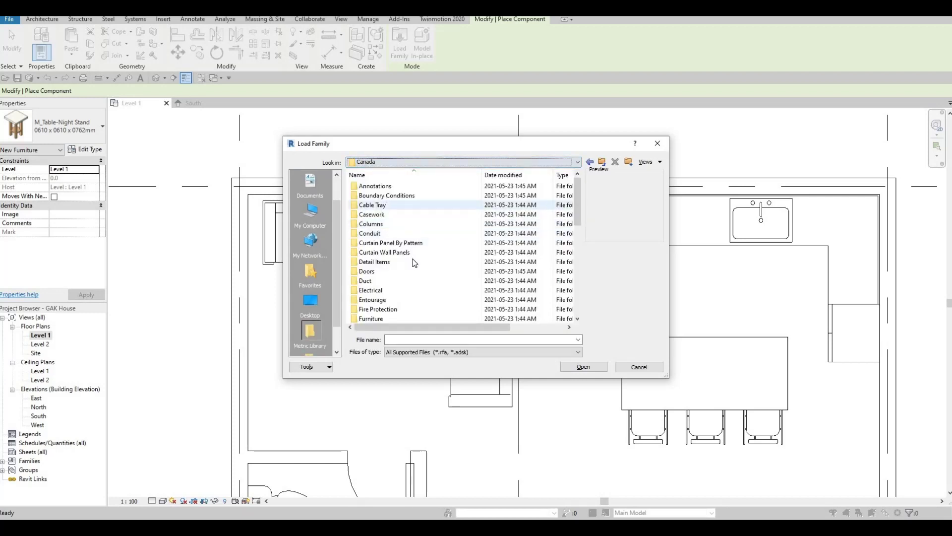
scroll(401, 272, down, 1)
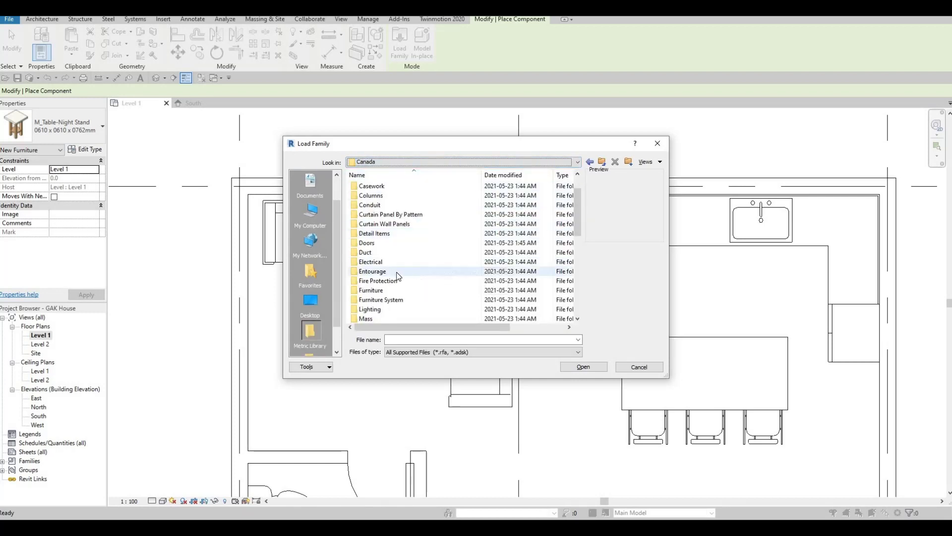
scroll(424, 279, down, 1)
key(F1)
key(F1)
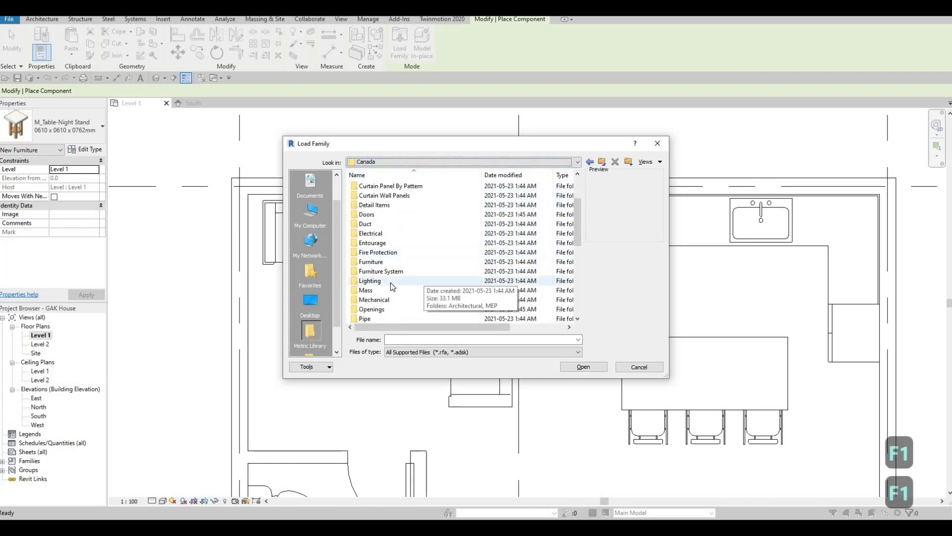
double_click(389, 281)
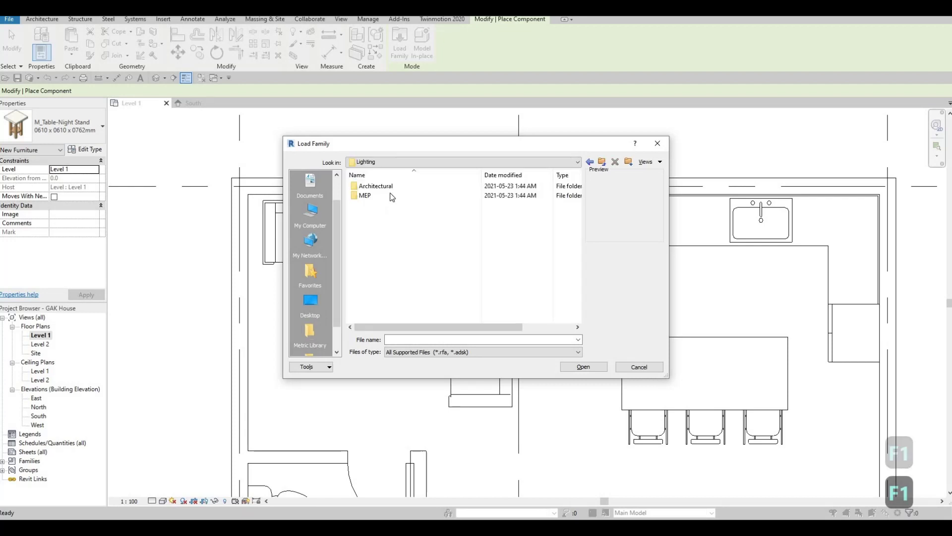
double_click(391, 190)
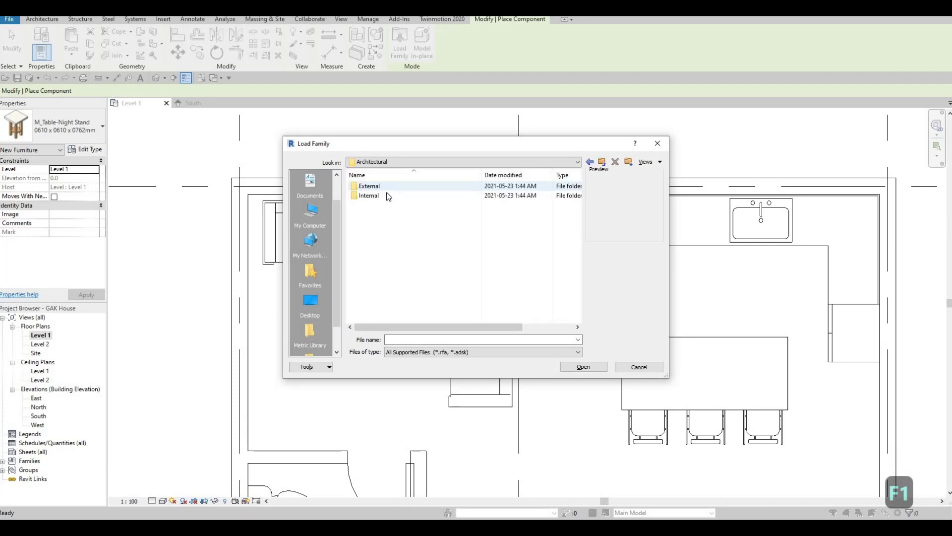
double_click(386, 196)
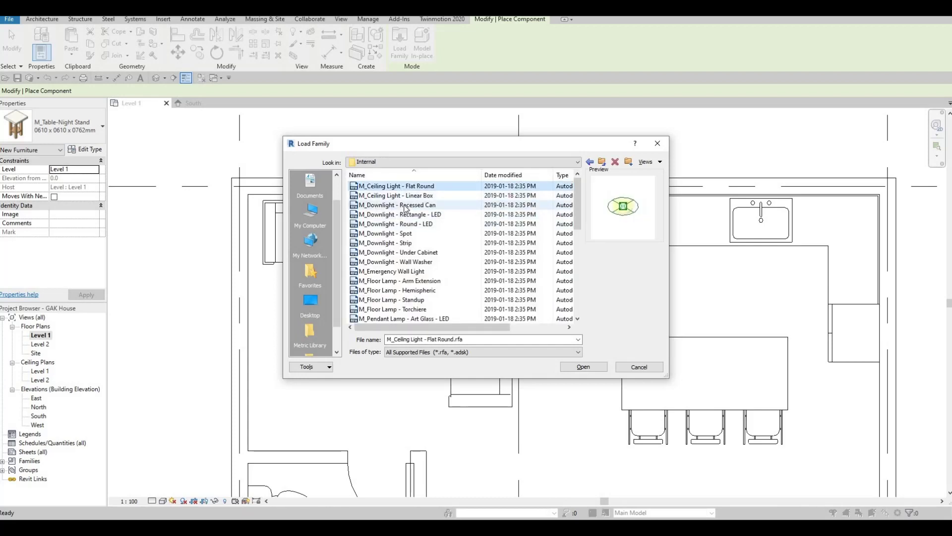
Preview the internal lighting families and load M_Table Lamp - Hemispheric
key(Down)
key(Down)
key(Down)
key(Down)
key(Down)
key(Down)
key(Down)
key(Down)
key(Down)
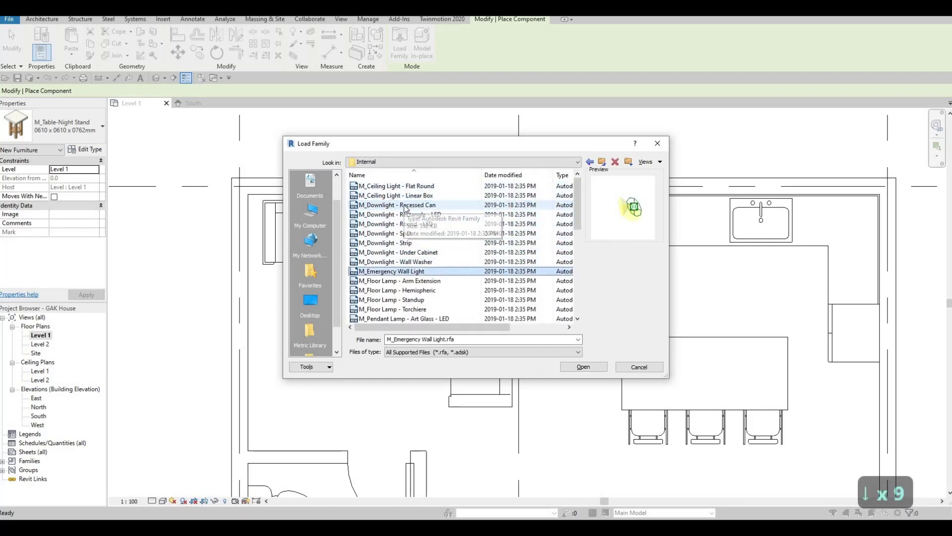
key(Down)
key(Down)
key(Down)
key(Down)
scroll(440, 280, down, 3)
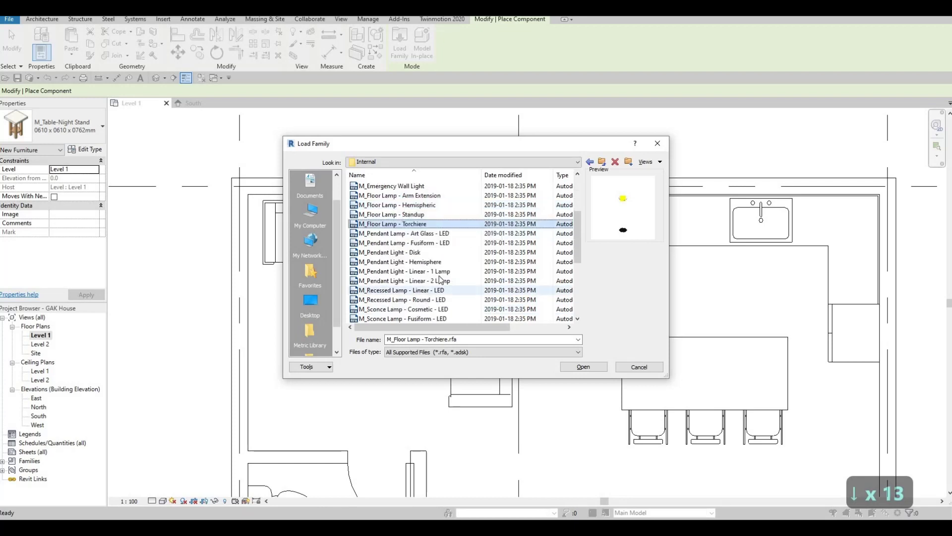
scroll(441, 290, down, 2)
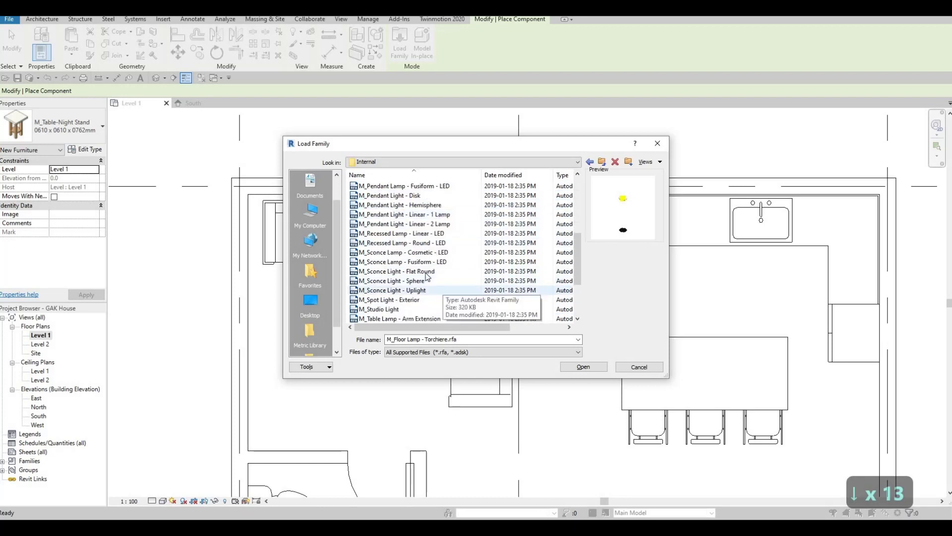
click(428, 275)
key(Down)
key(Down)
key(Down)
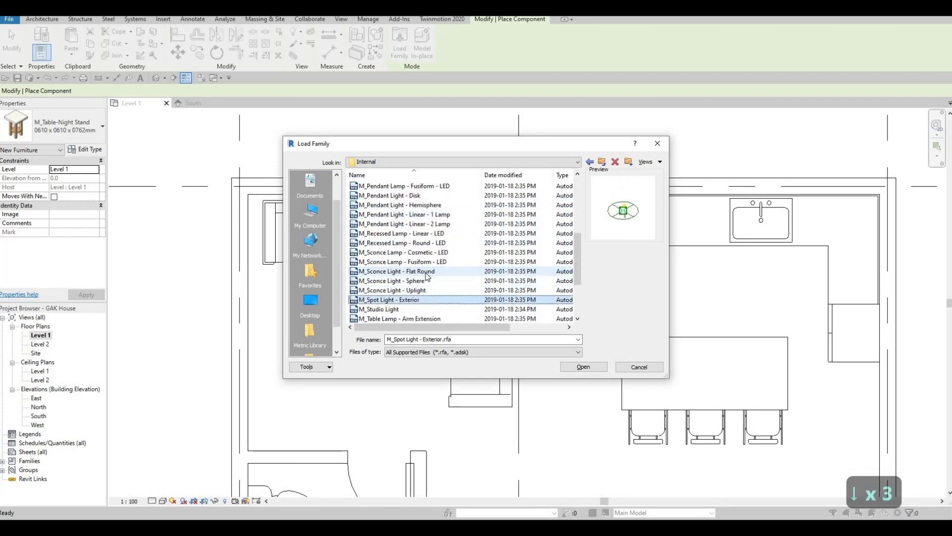
key(Down)
key(Down)
key(Down)
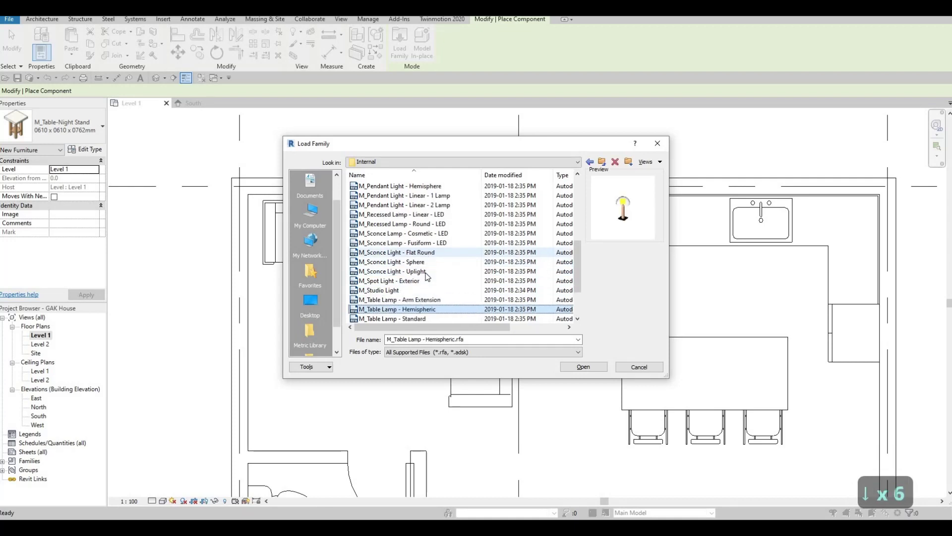
scroll(419, 286, down, 1)
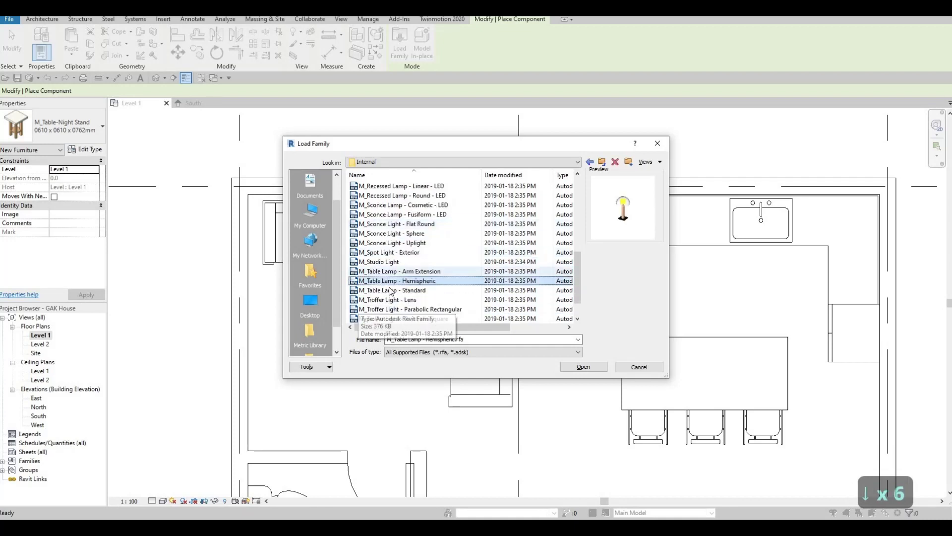
click(585, 370)
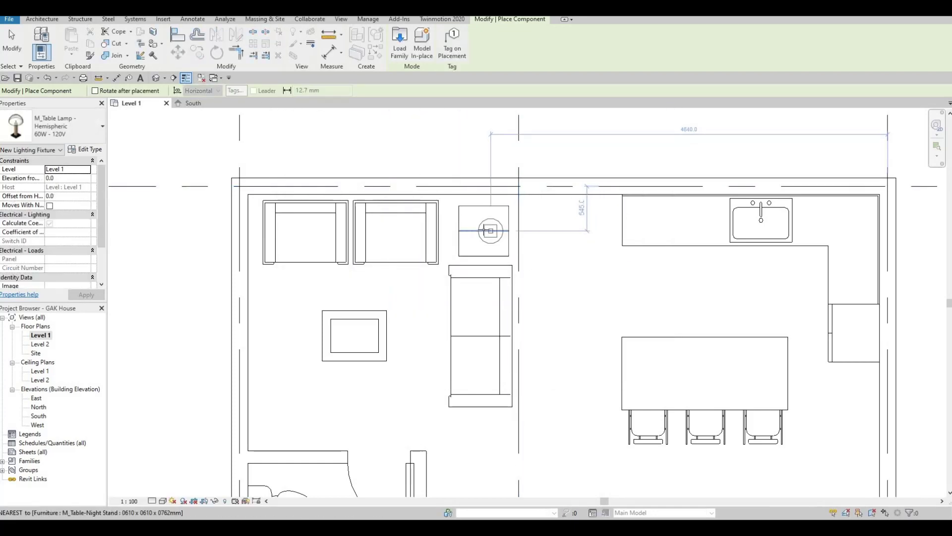
Place the hemispheric table lamp at 650 elevation on the night stand's midpoint
click(63, 177)
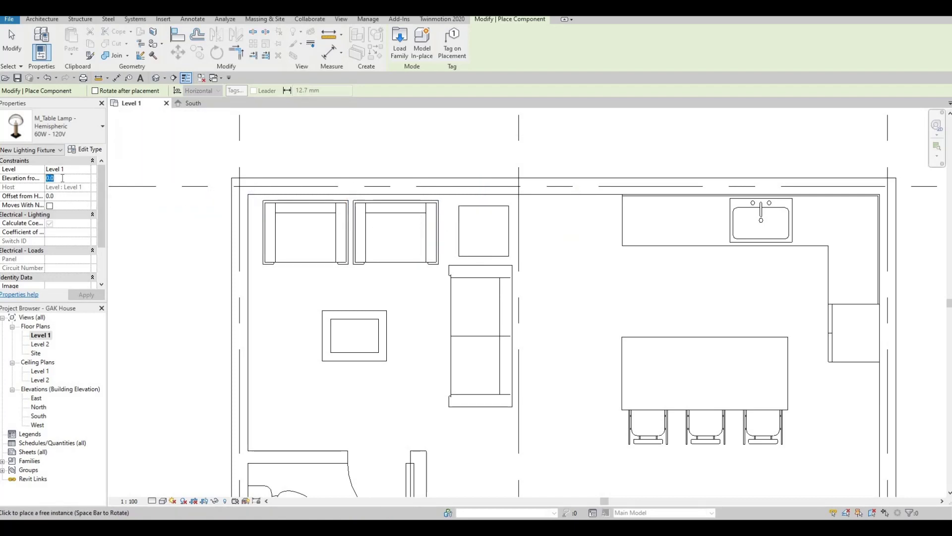
text(650)
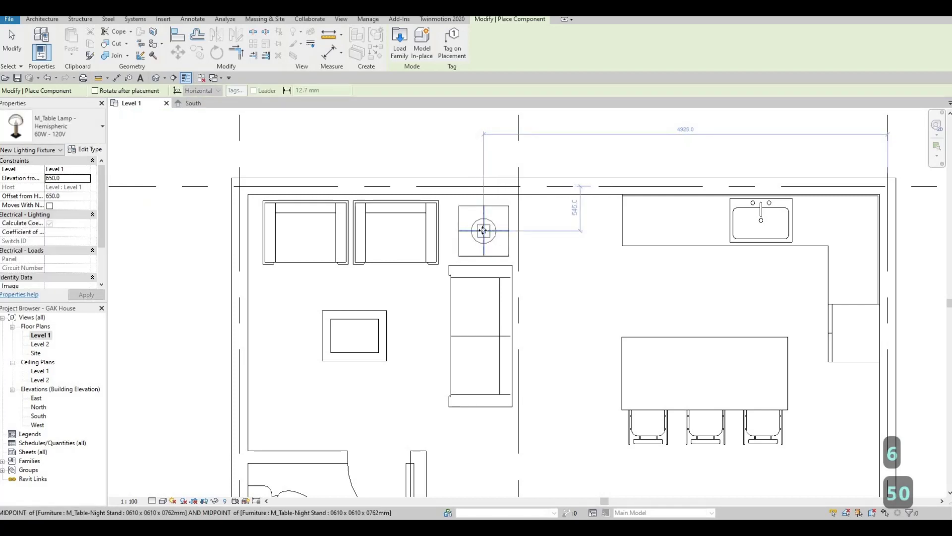
click(517, 253)
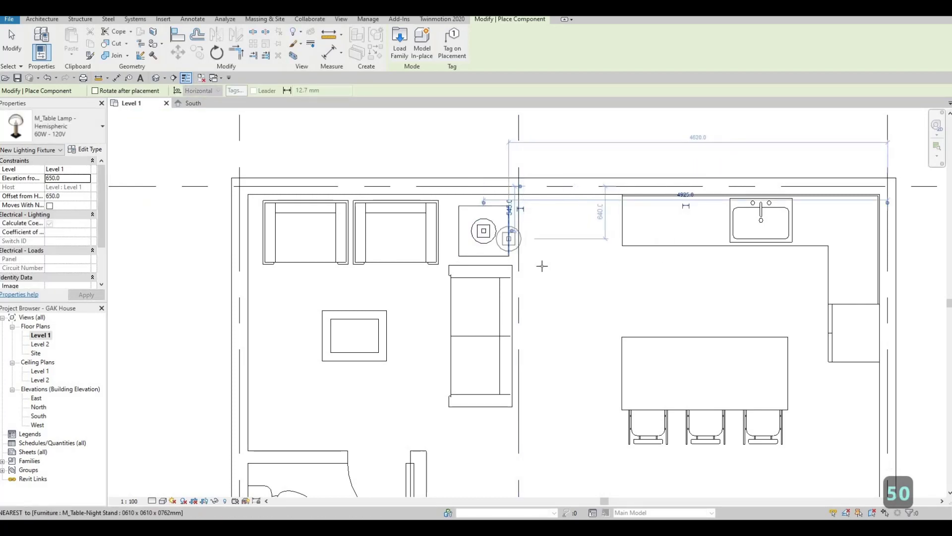
key(Escape)
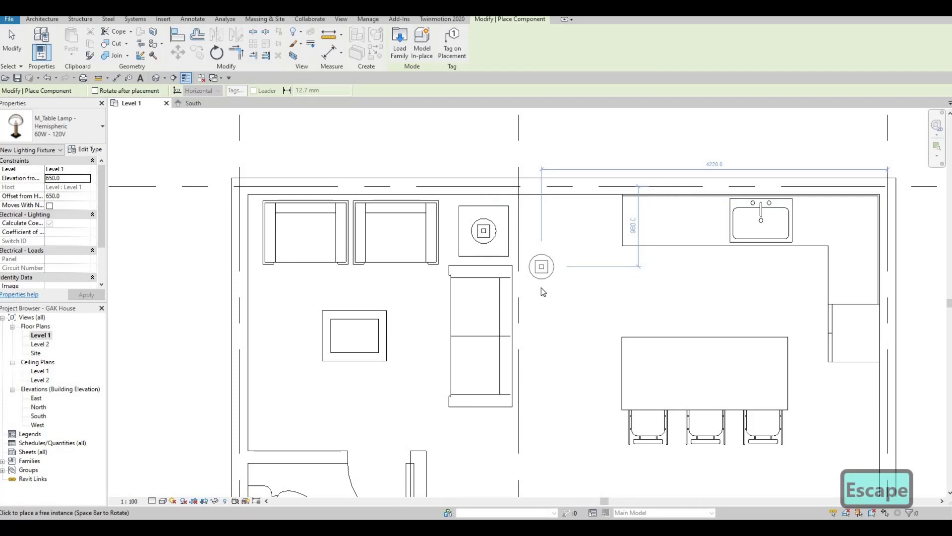
key(Escape)
scroll(578, 366, down, 3)
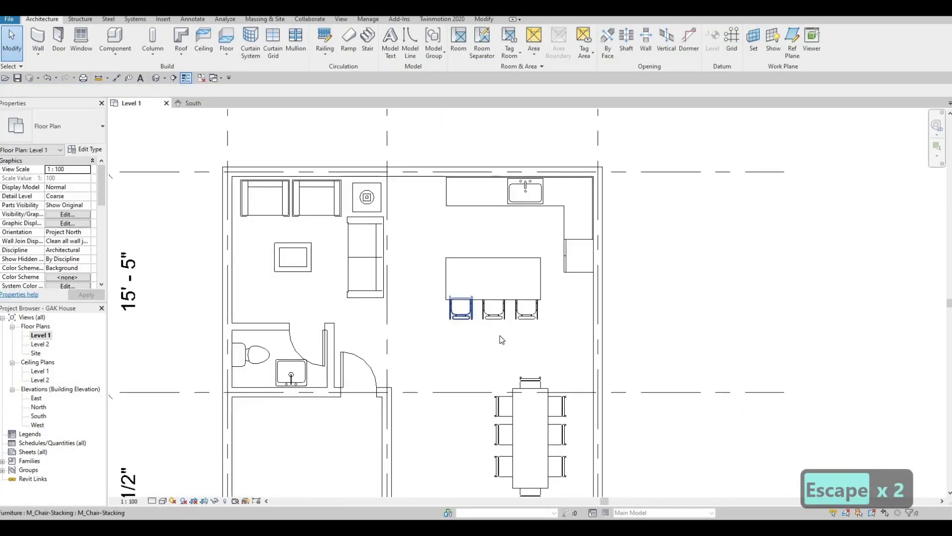
Zoom out the Level 1 plan and begin a new stair from Level 1 to Level 2
scroll(502, 339, down, 2)
key(F1)
scroll(395, 337, down, 2)
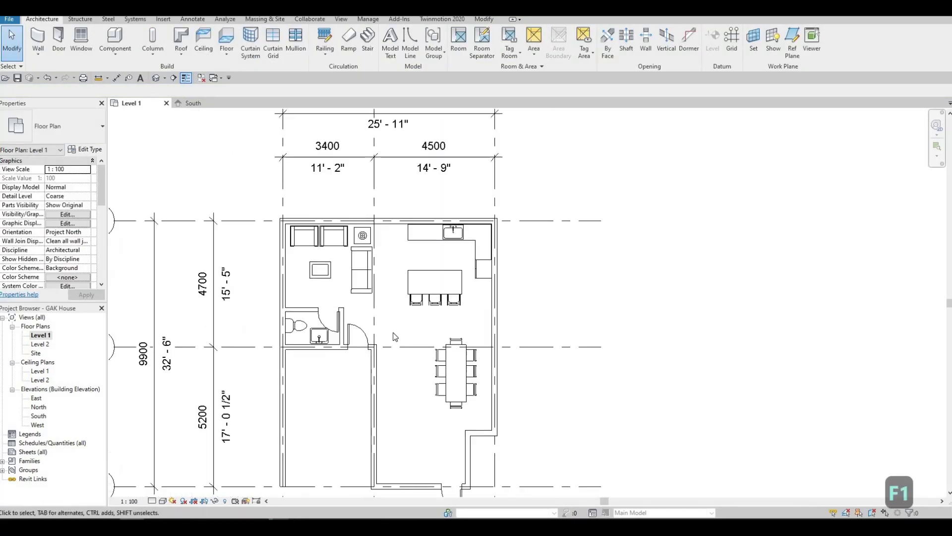
ctrl+scroll(395, 355, down, 5)
shift+scroll(408, 357, right, 1)
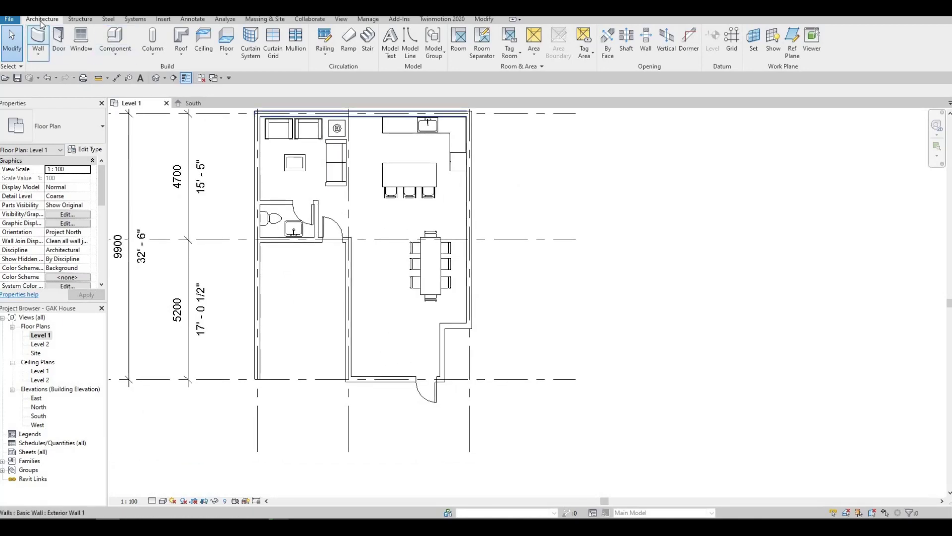
click(368, 45)
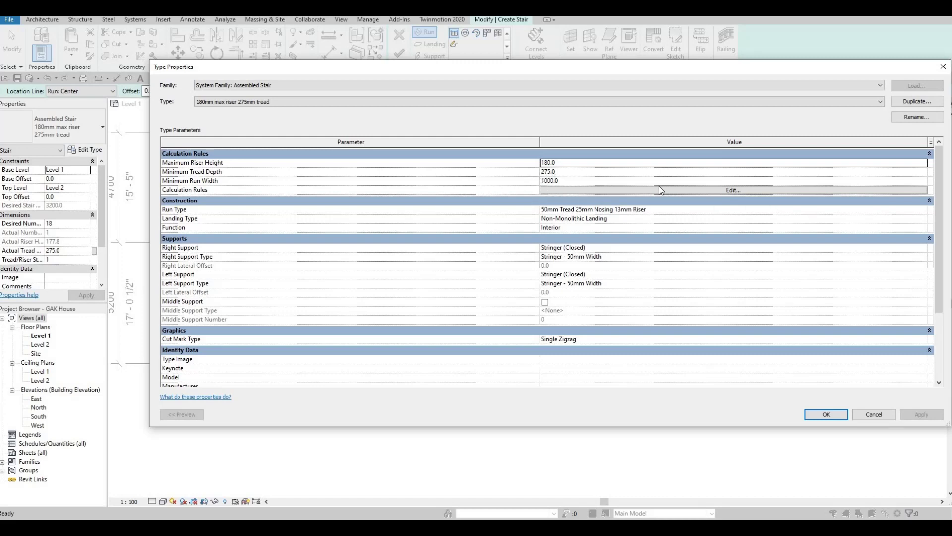
click(870, 416)
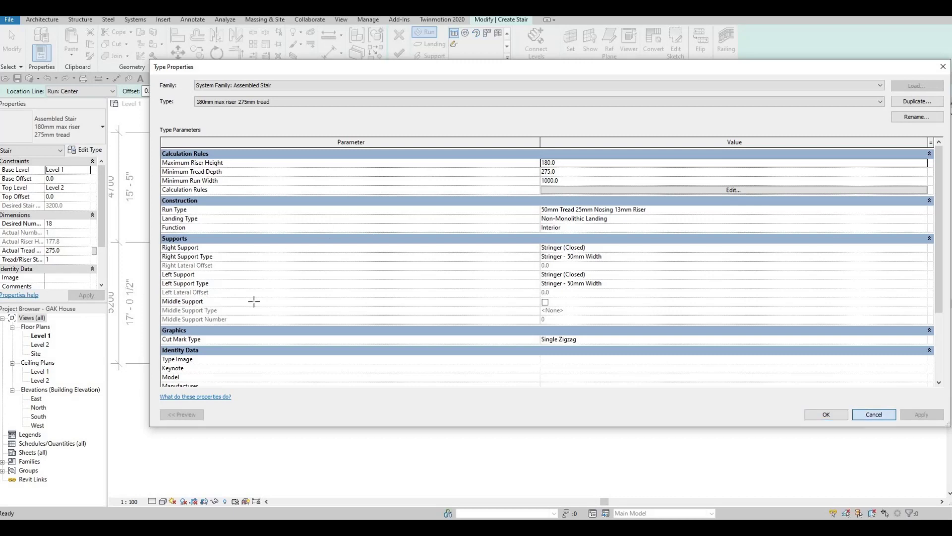
scroll(308, 337, up, 4)
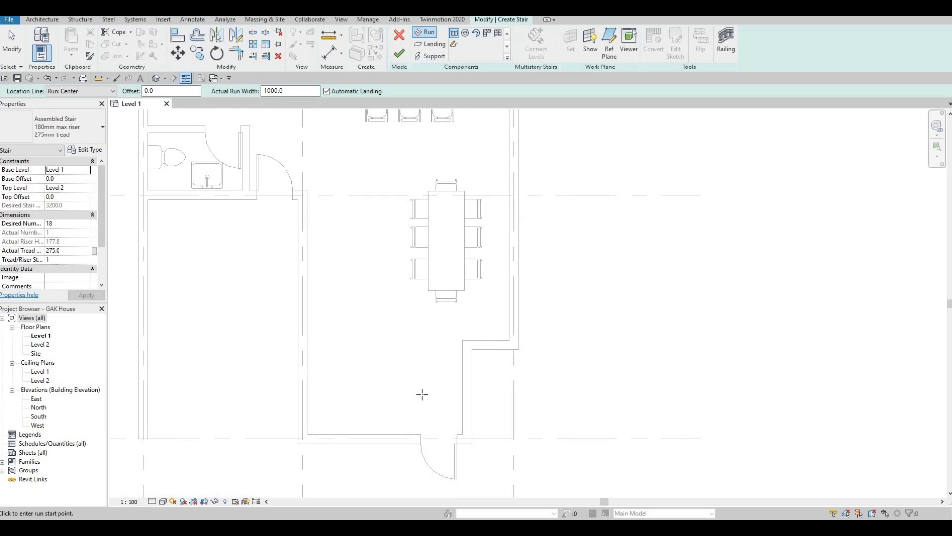
Draw a 5-riser horizontal run and an upward run totalling 18 risers, then finish the stair
click(422, 393)
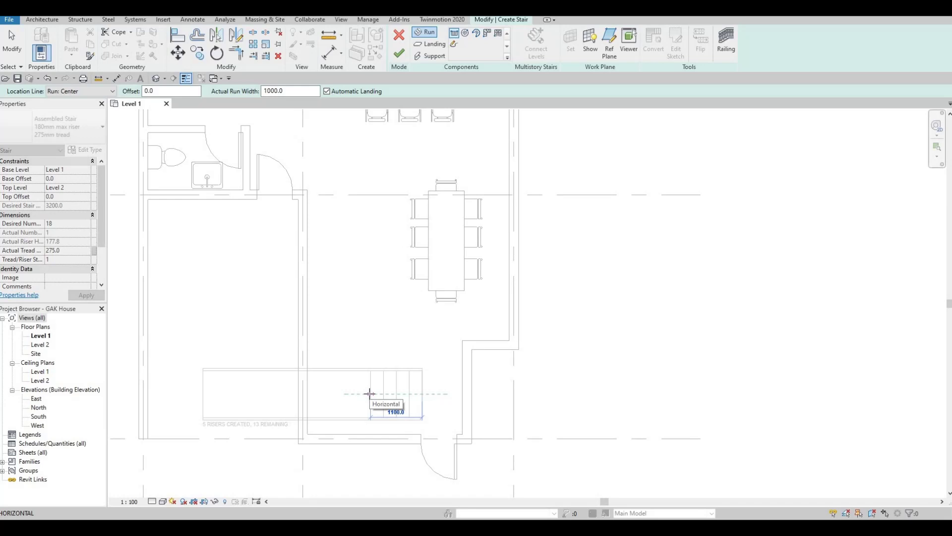
click(363, 393)
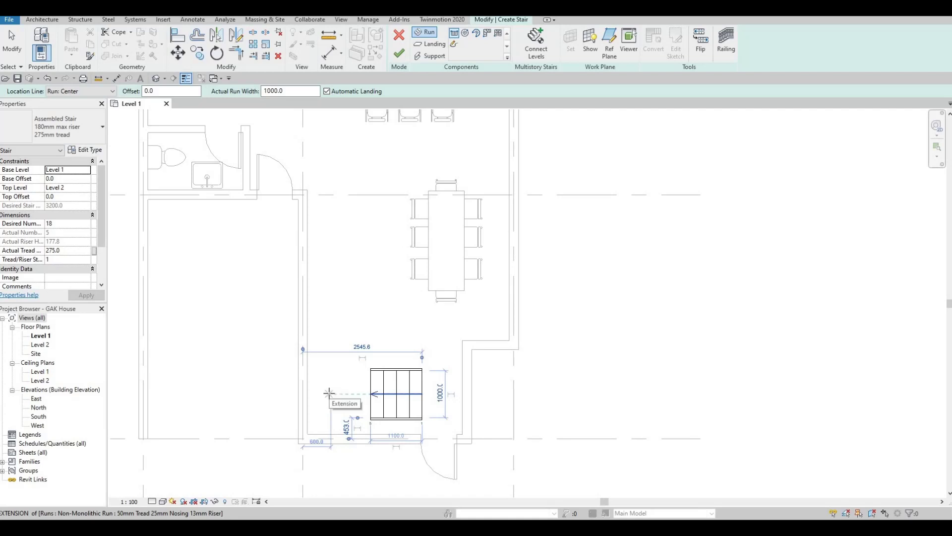
click(328, 378)
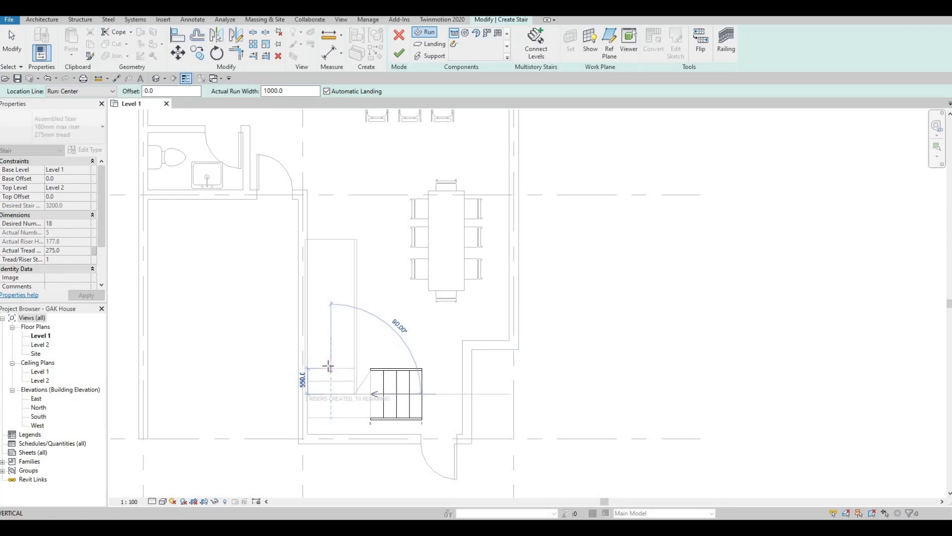
key(Escape)
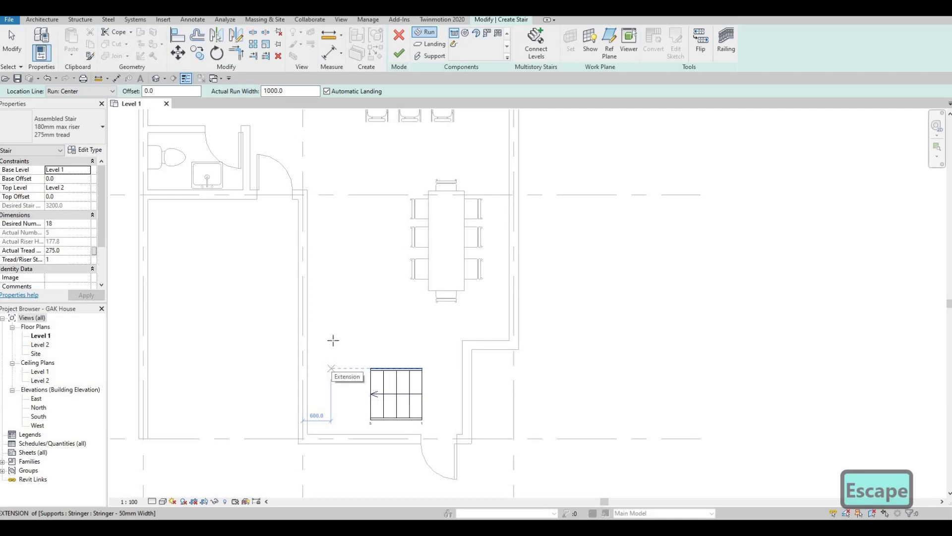
click(331, 368)
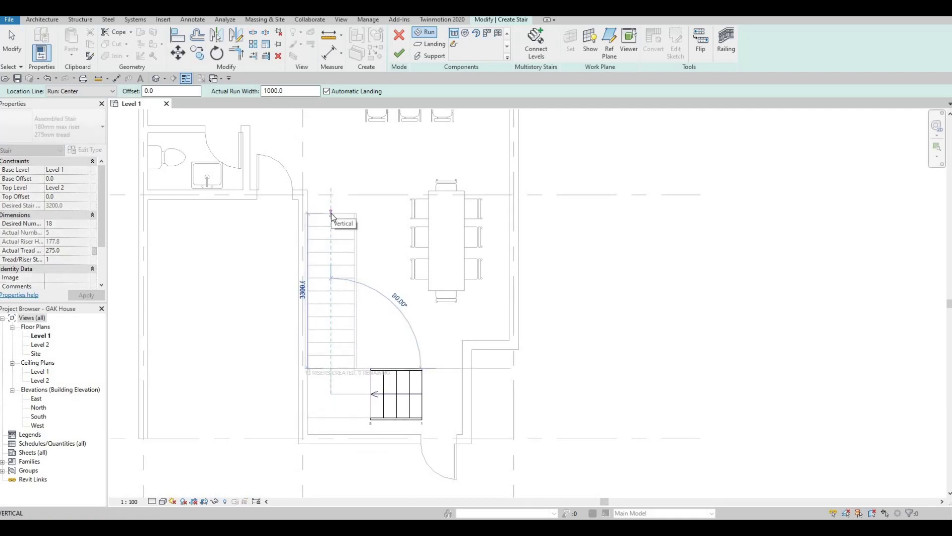
click(331, 214)
key(Escape)
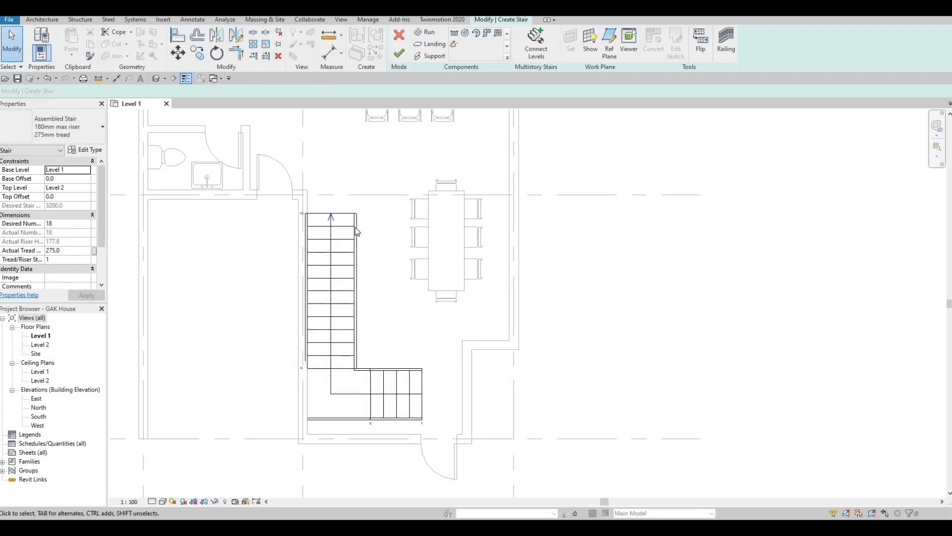
click(400, 53)
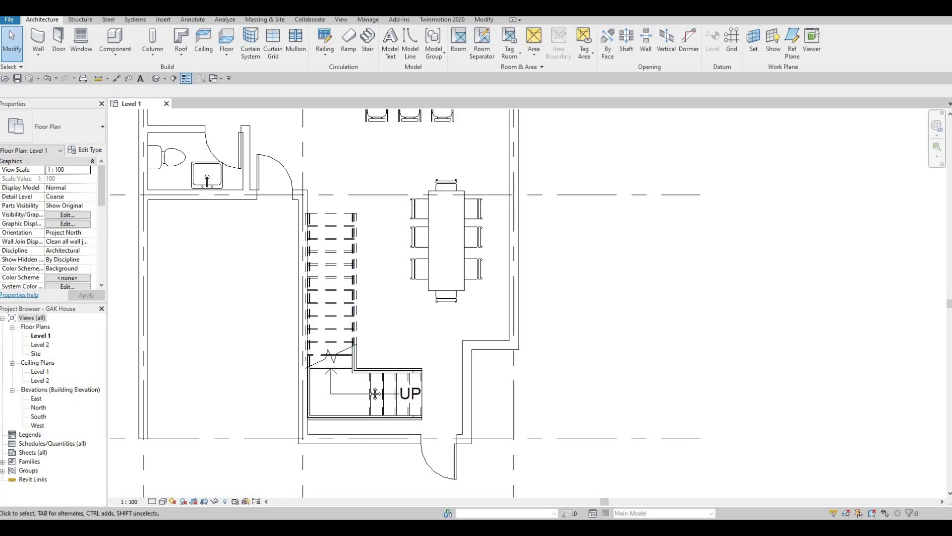
Nudge the L-shaped stair slightly down and to the right within its stairwell
middle_drag(346, 376, 363, 376)
click(356, 333)
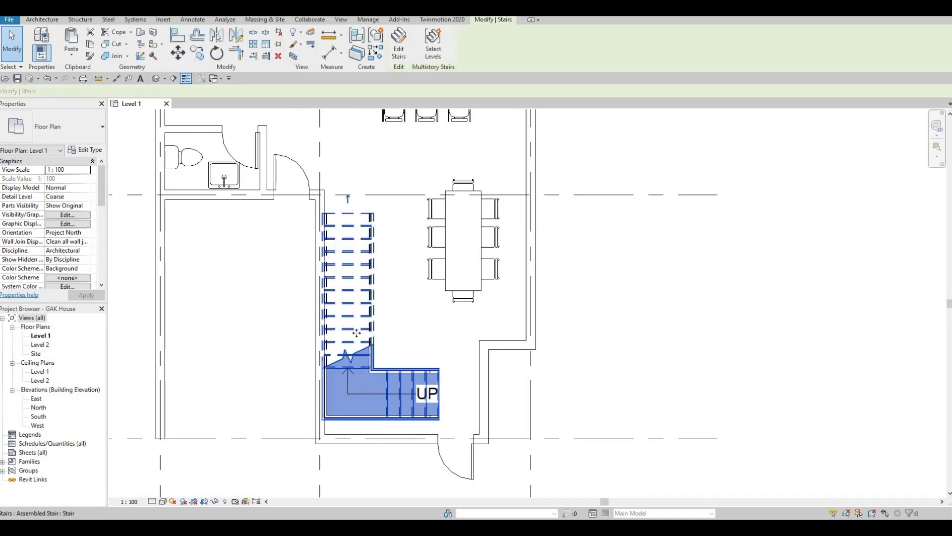
key(Right)
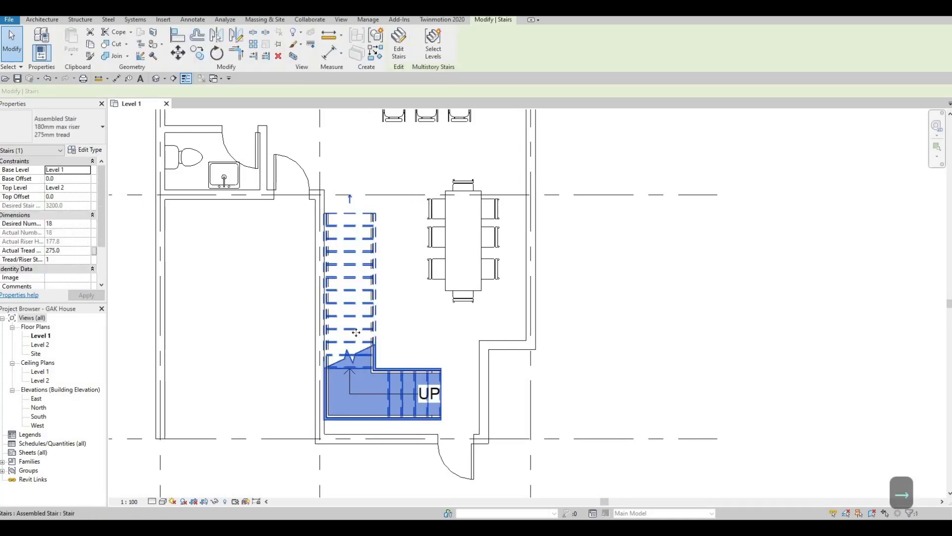
key(Escape)
key(Escape)
click(355, 306)
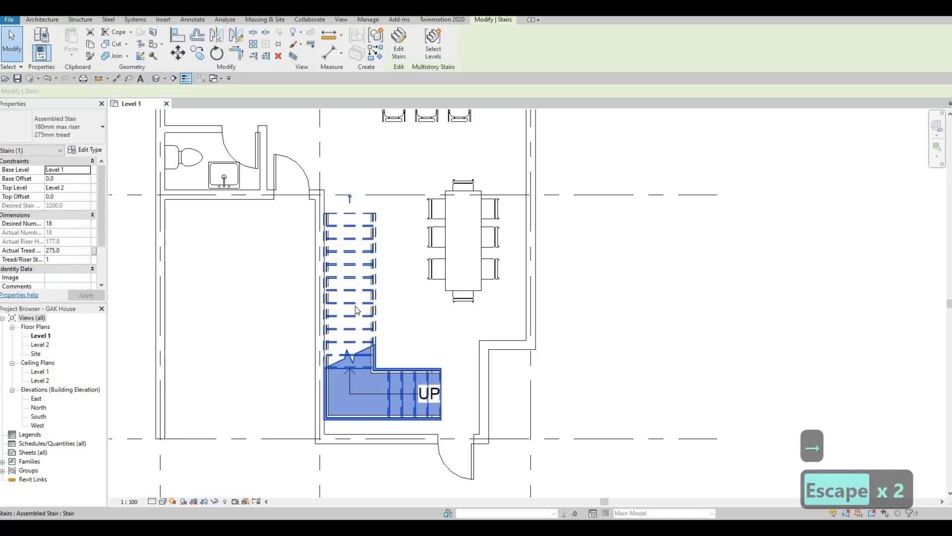
key(Right)
key(Left)
key(Down)
key(Down)
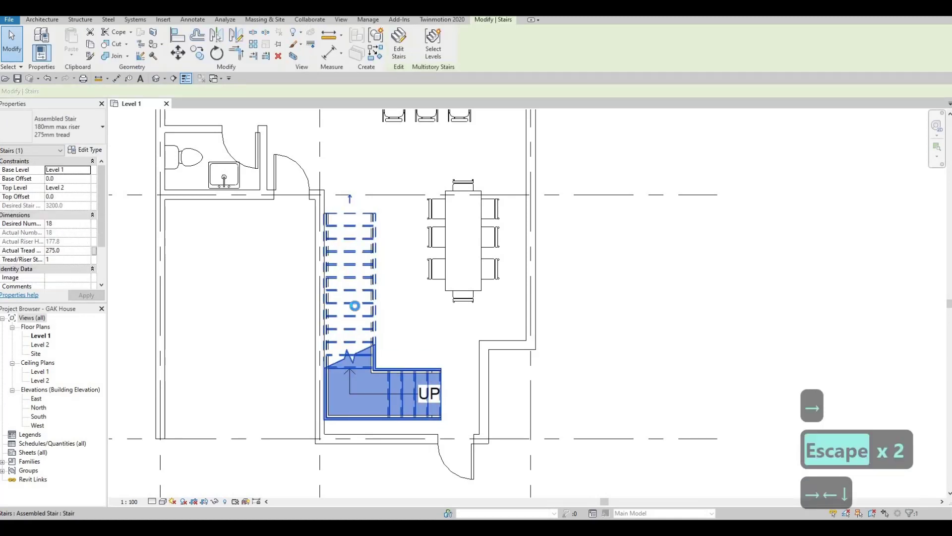
key(Down)
key(Down)
key(Down)
key(Down)
key(Down)
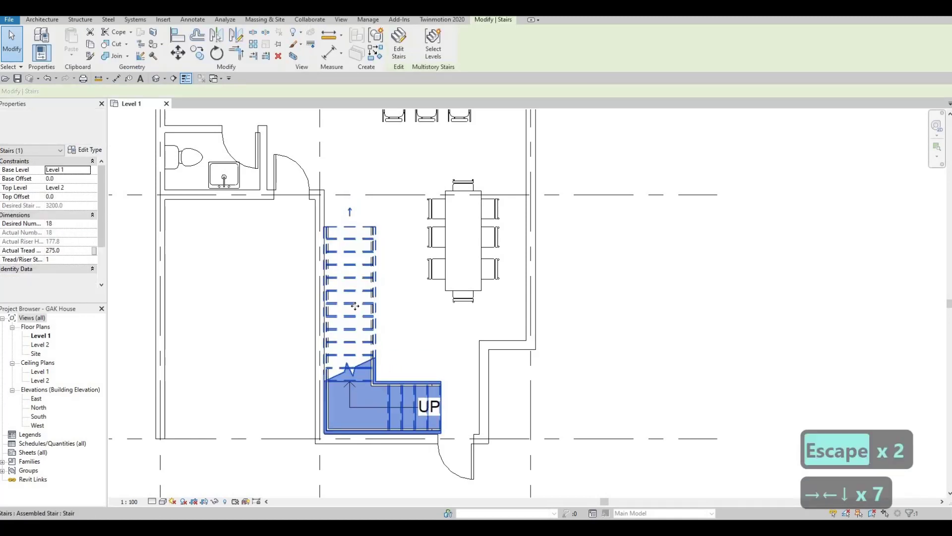
key(Right)
key(Left)
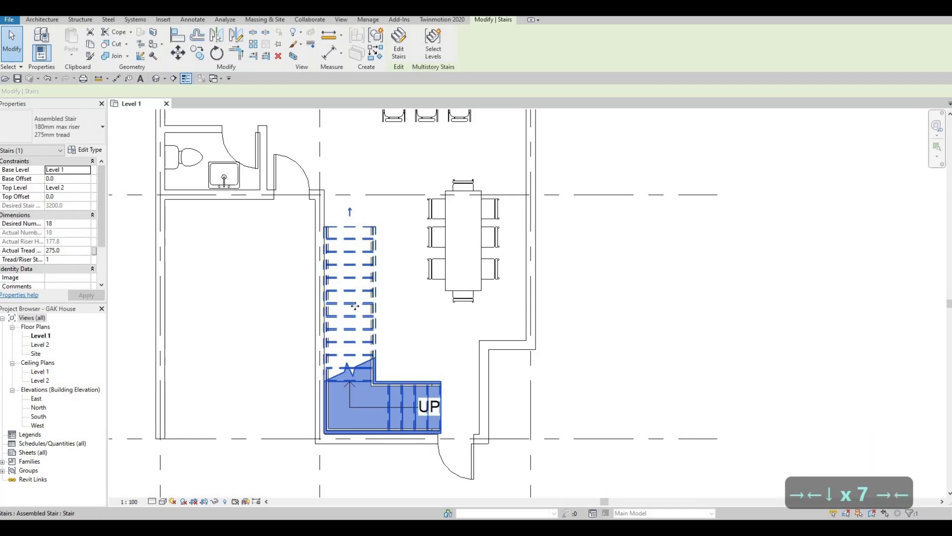
key(Escape)
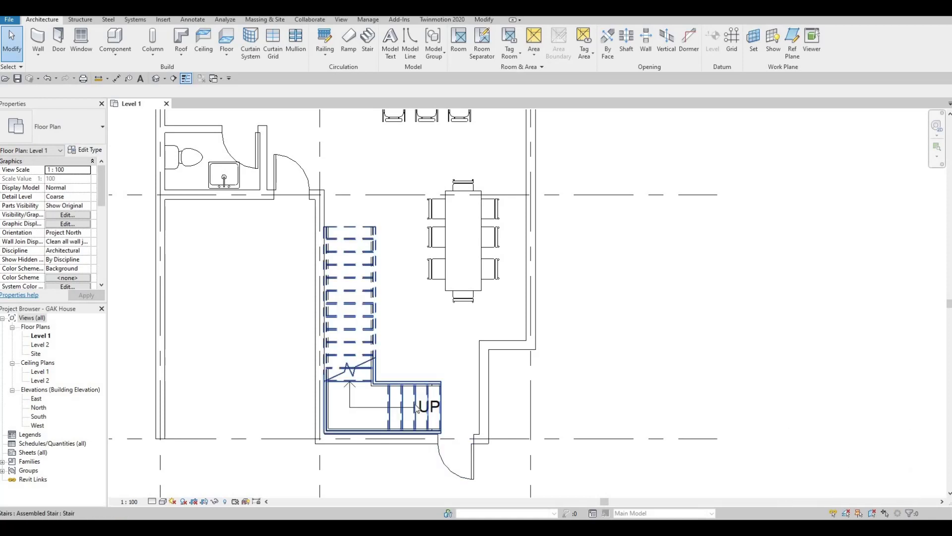
click(390, 398)
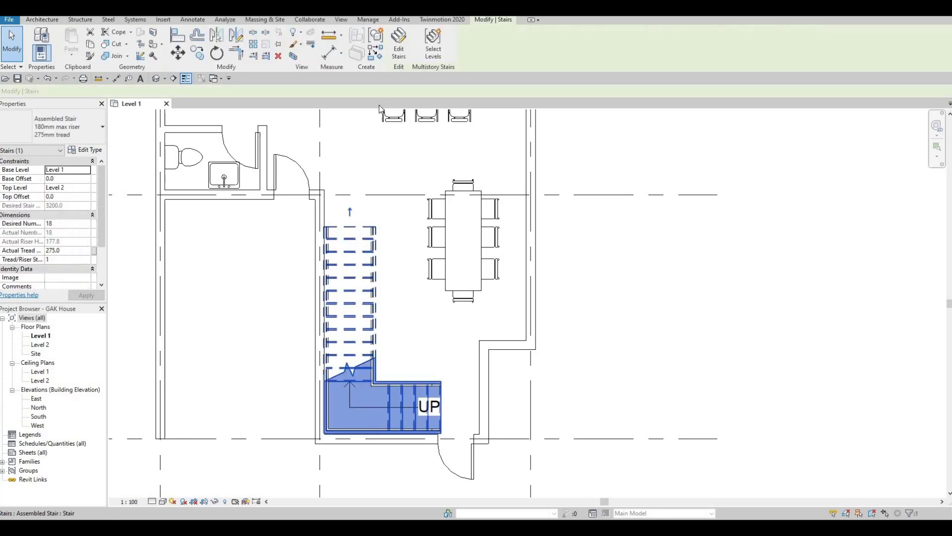
Extend the stair's long run upward to 14 risers
click(399, 44)
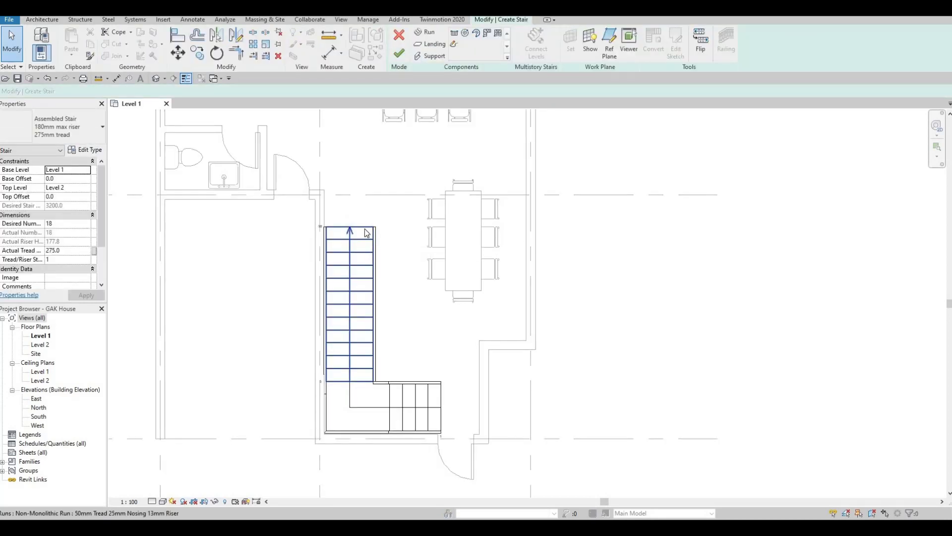
click(366, 232)
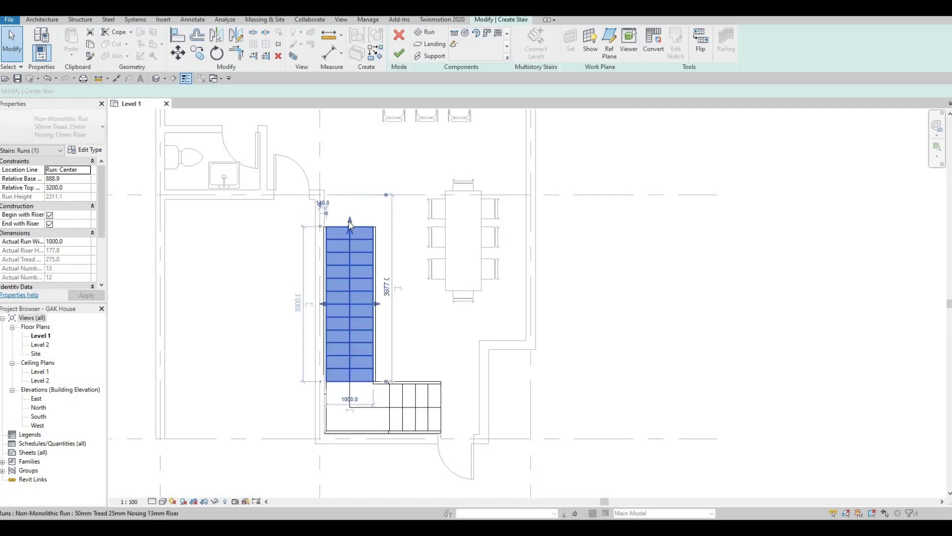
drag(350, 226, 350, 214)
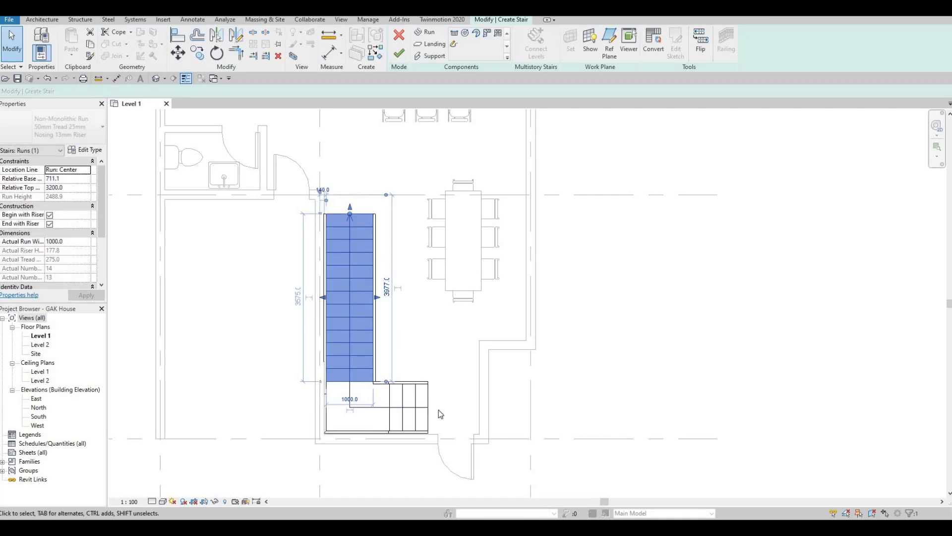
Shift the short lower run slightly left and commit the stair edits
click(406, 407)
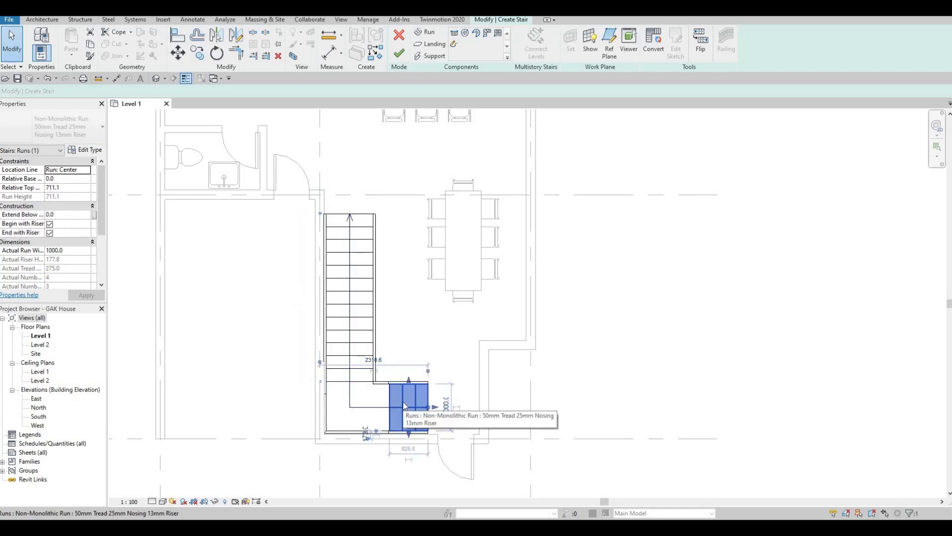
key(Left)
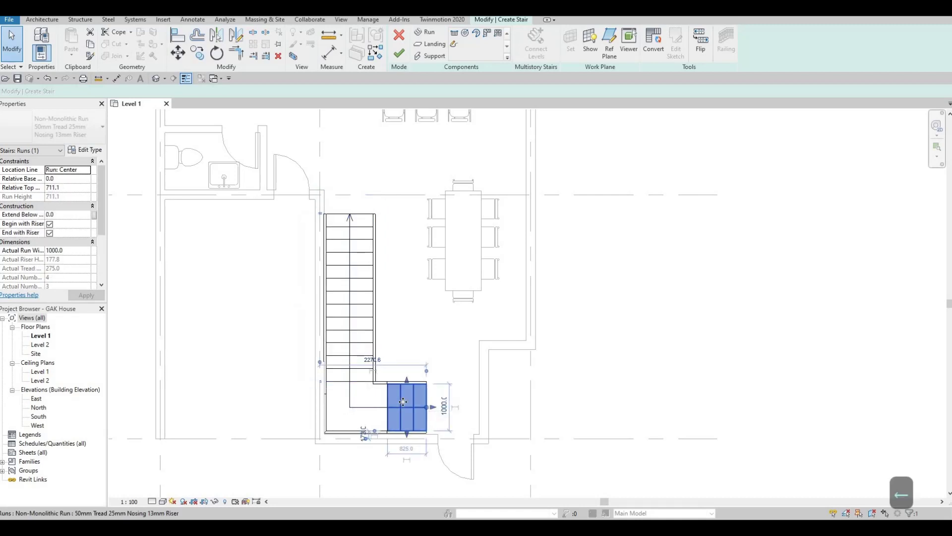
key(Left)
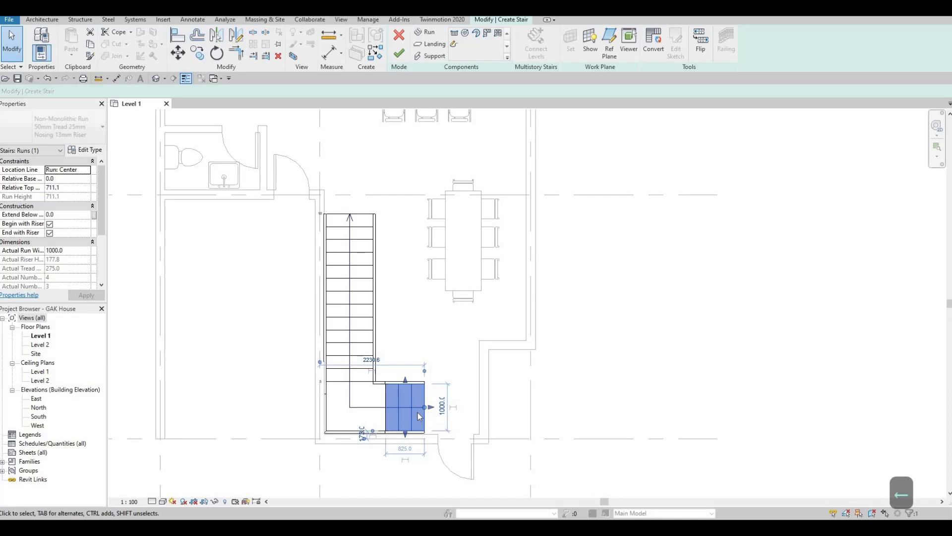
key(Right)
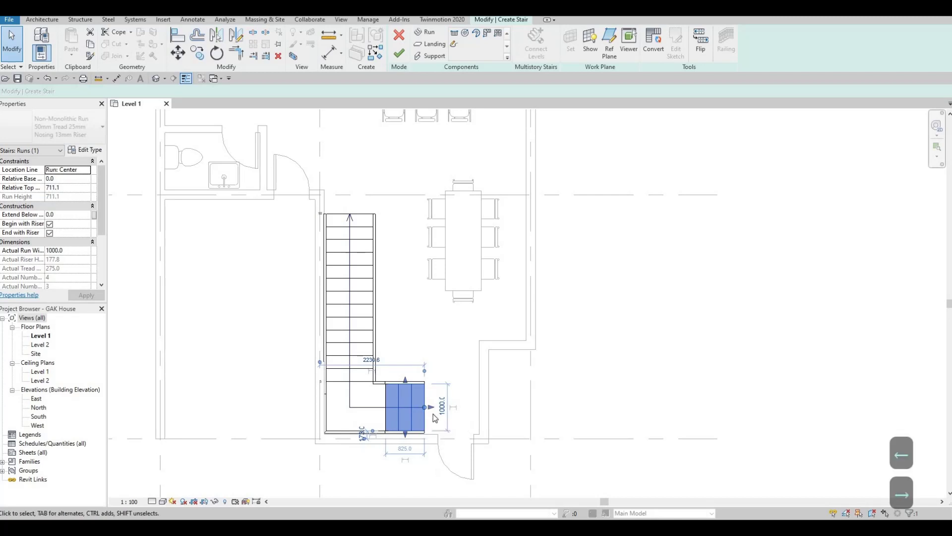
click(425, 312)
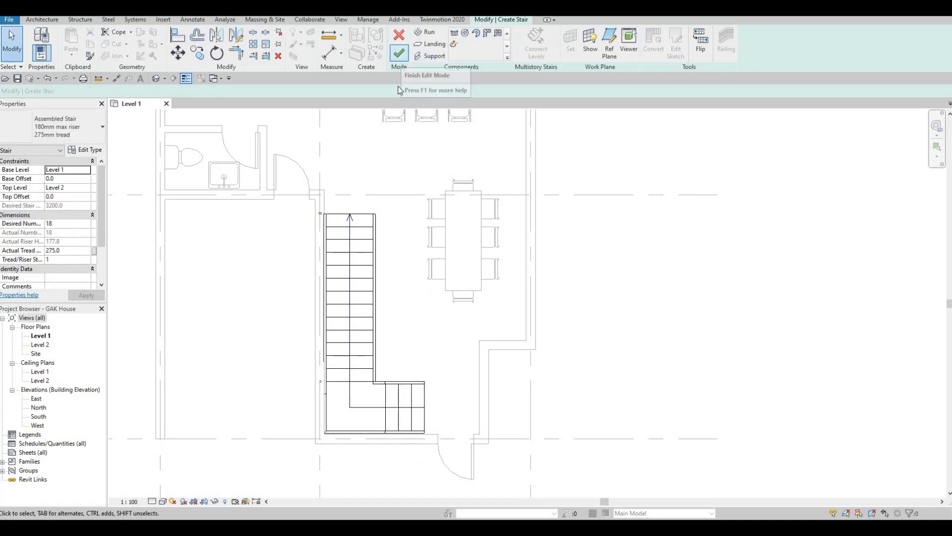
click(368, 252)
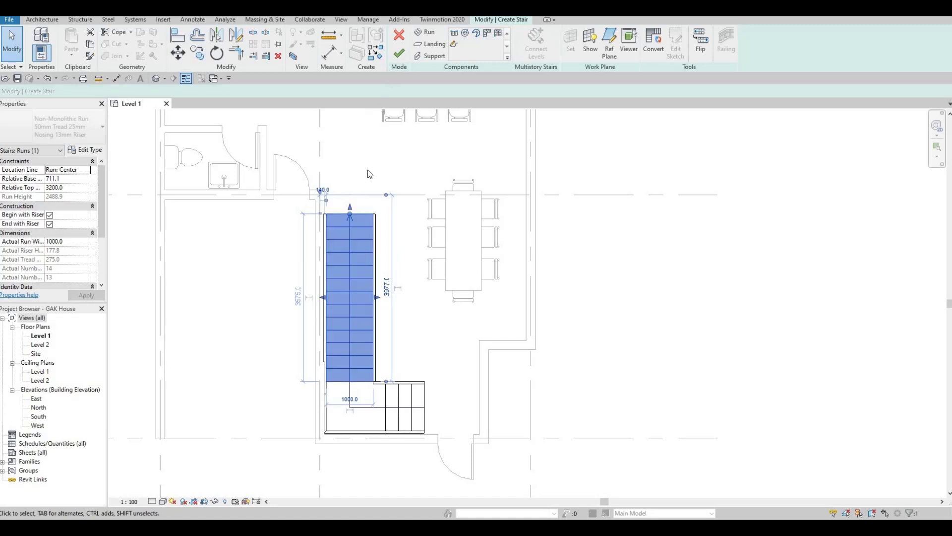
click(404, 60)
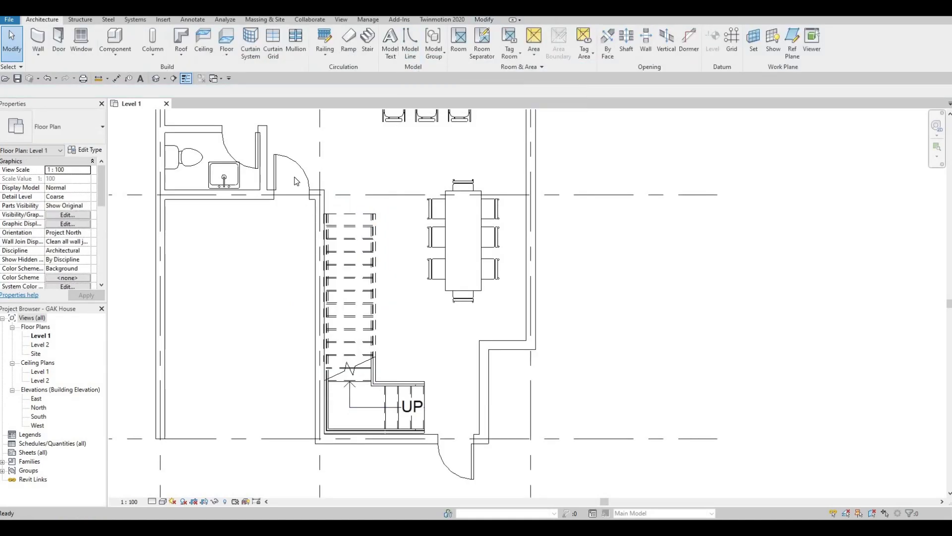
Zoom and pan around the Level 1 plan to review the house and the finished L-shaped stair
scroll(403, 326, down, 3)
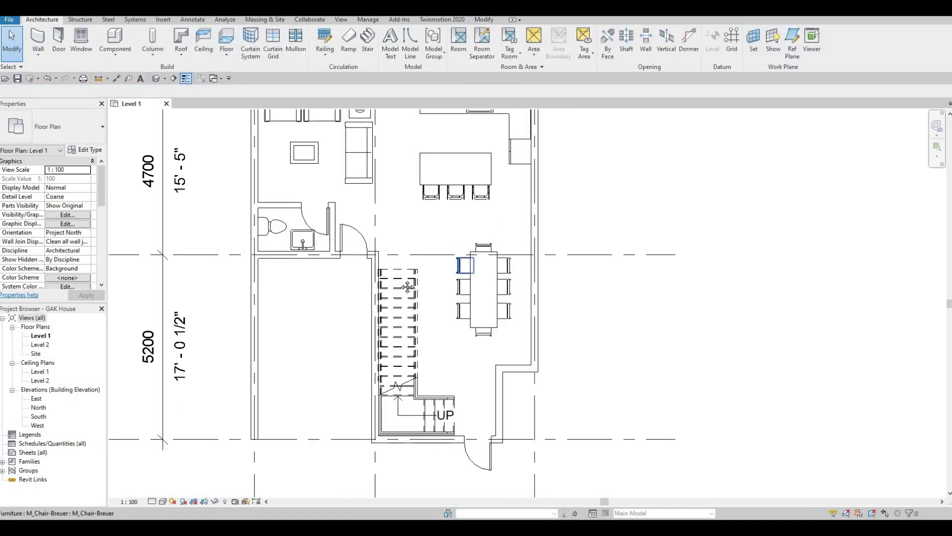
scroll(403, 325, down, 2)
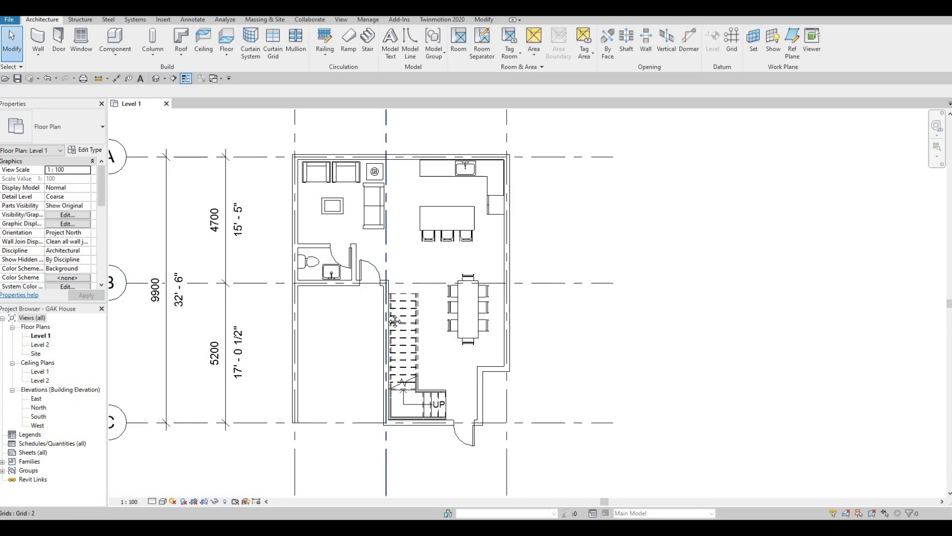
scroll(416, 297, up, 2)
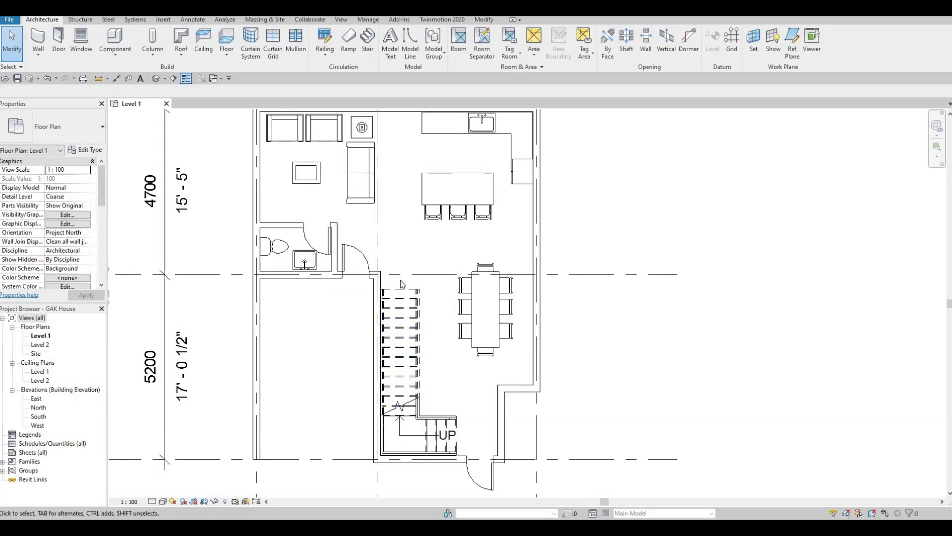
scroll(386, 274, up, 2)
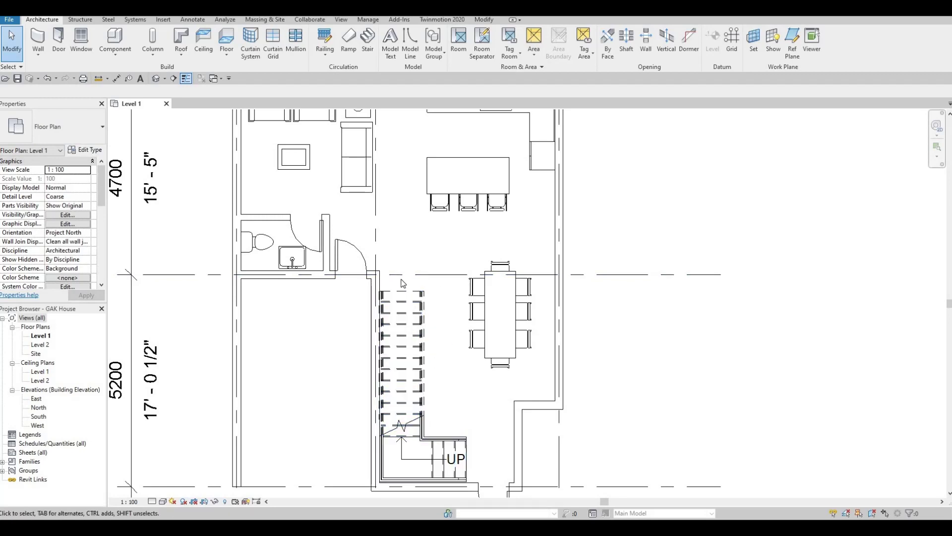
key(F1)
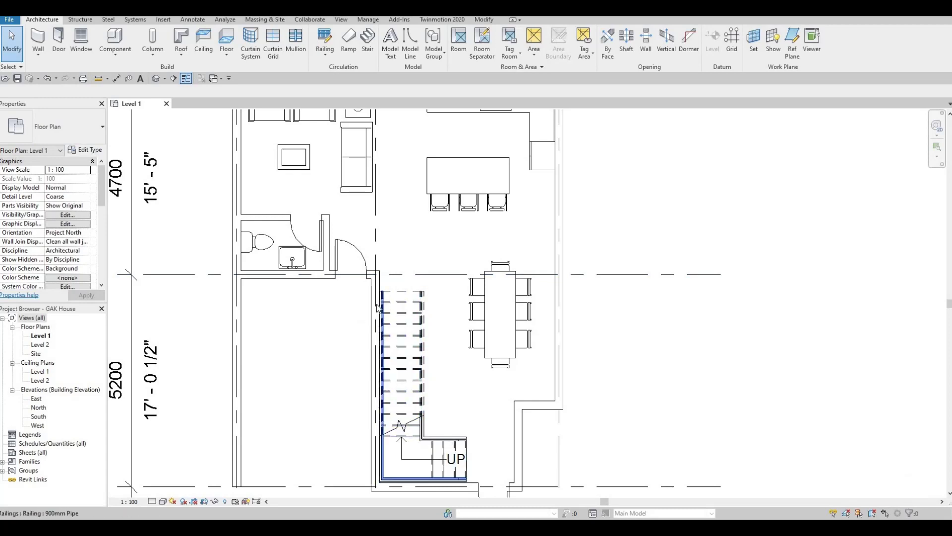
scroll(376, 305, down, 1)
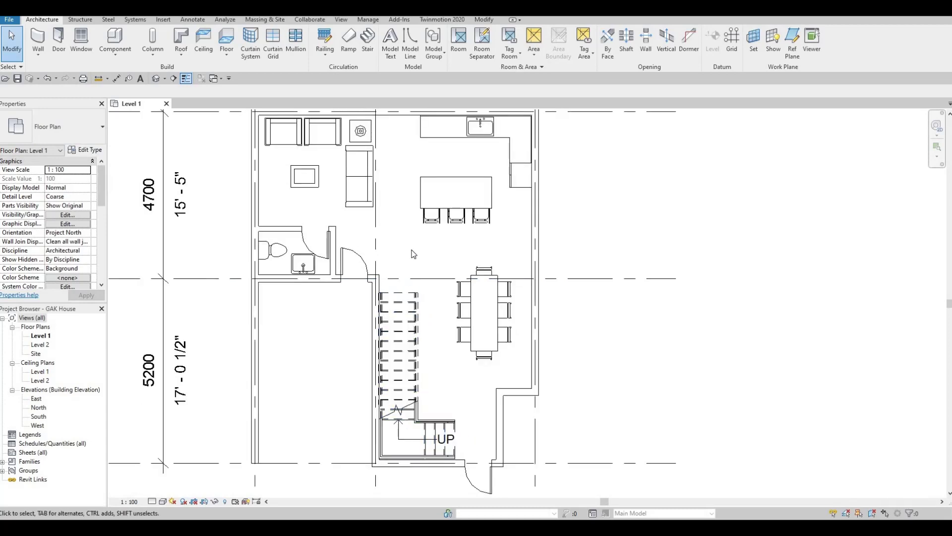
scroll(419, 219, down, 1)
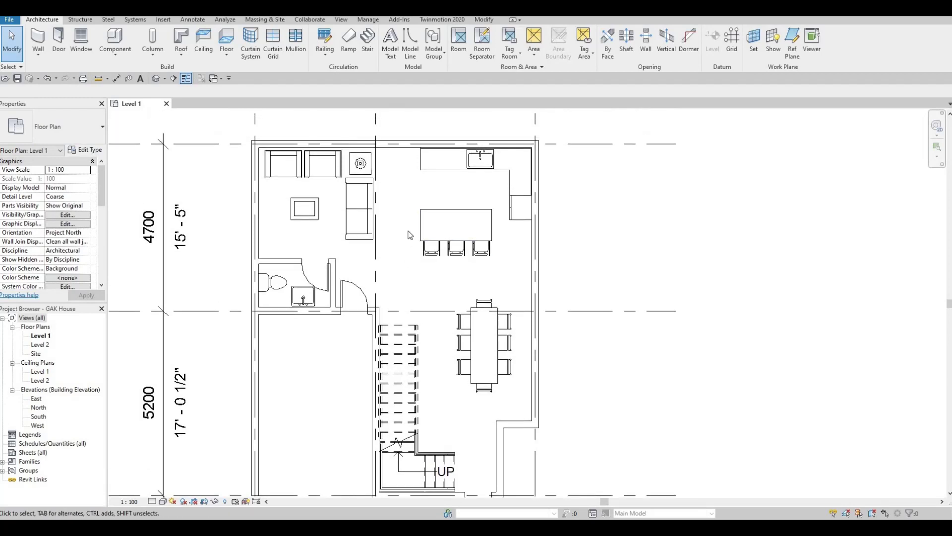
scroll(414, 288, down, 1)
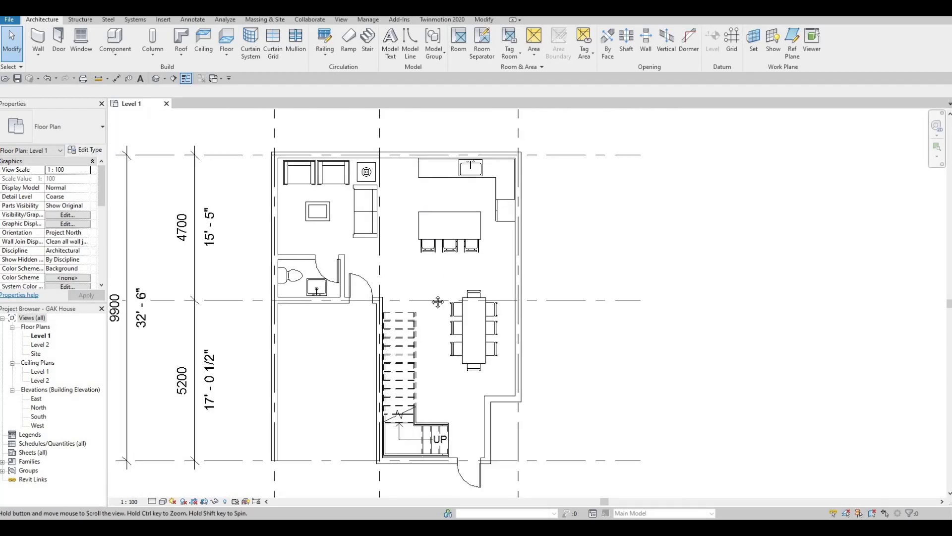
scroll(302, 291, down, 1)
scroll(238, 250, down, 1)
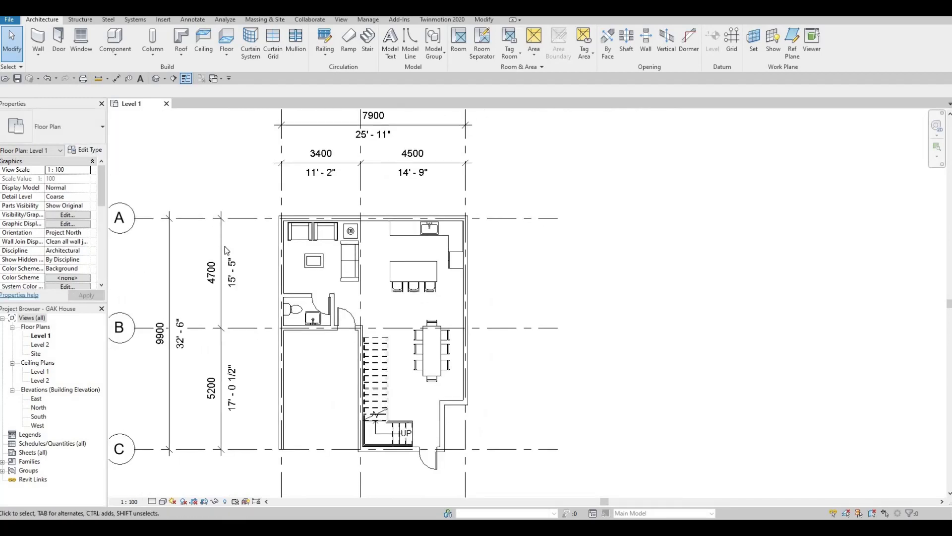
scroll(337, 257, down, 1)
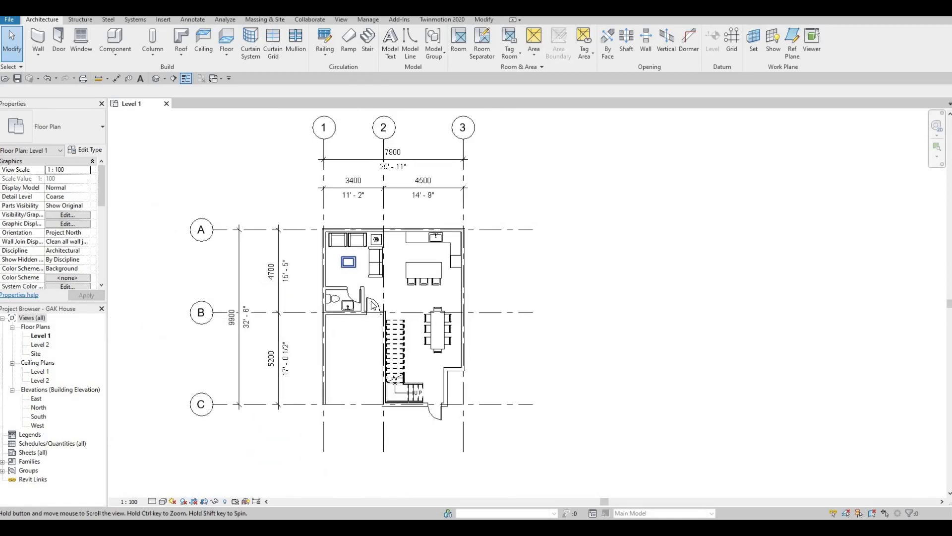
middle_drag(373, 305, 385, 314)
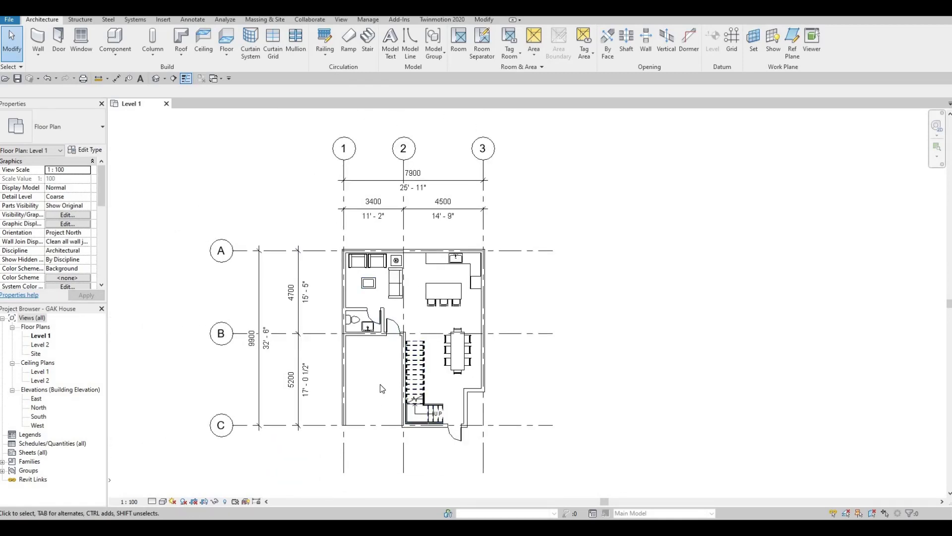
key(F1)
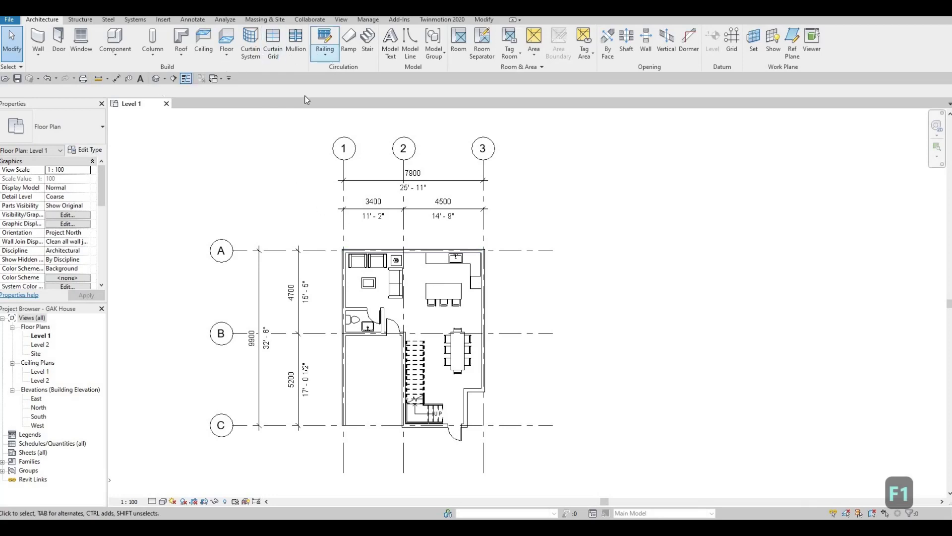
scroll(400, 252, up, 2)
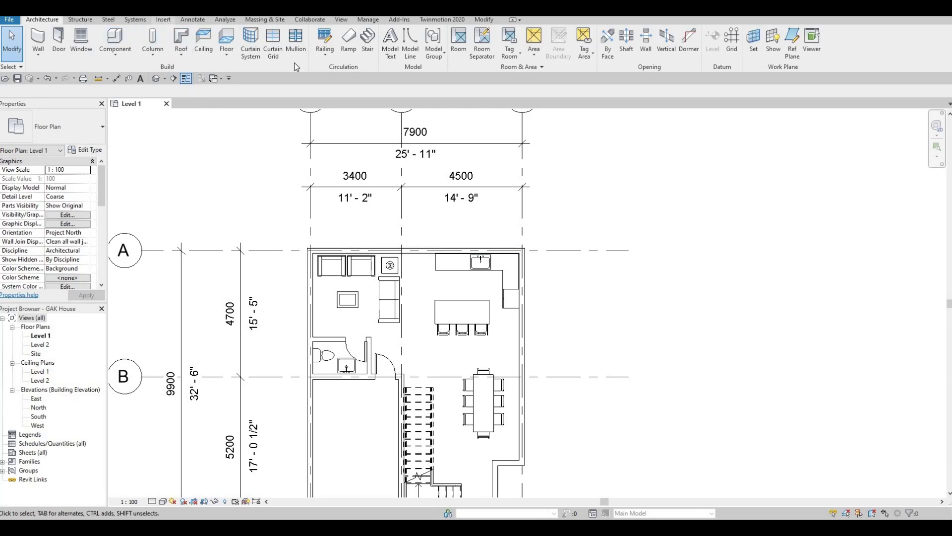
scroll(293, 63, down, 4)
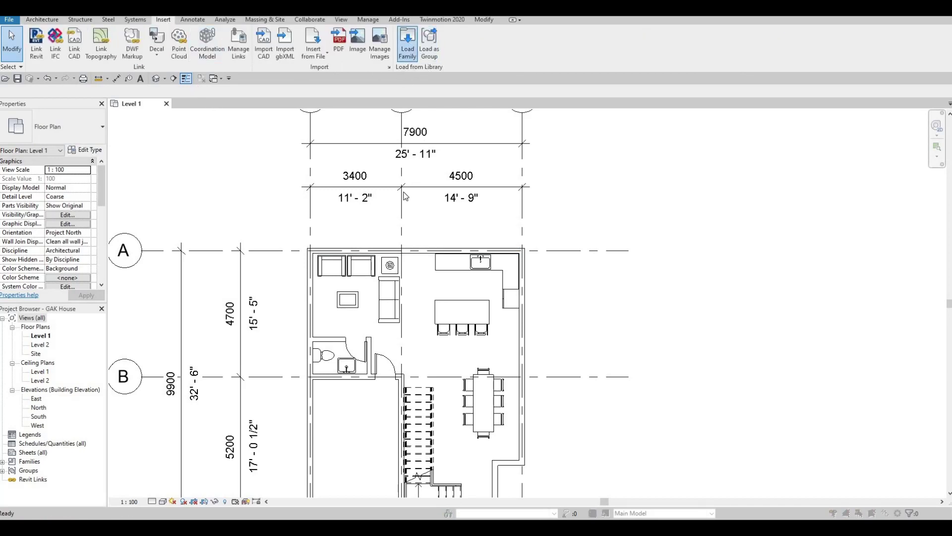
Load M_Door-Double-Sliding.rfa from the Doors library with its 1700 x 2000mm type
scroll(369, 248, down, 1)
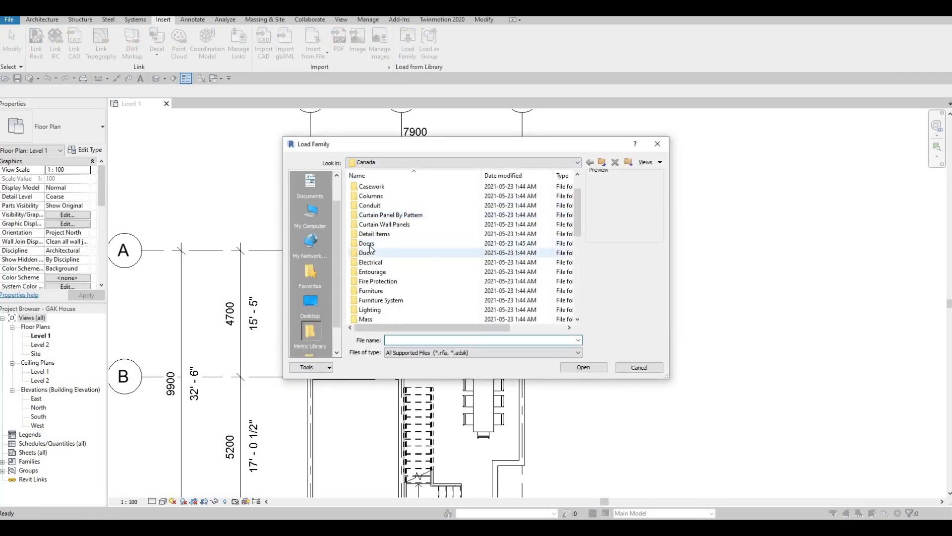
double_click(370, 244)
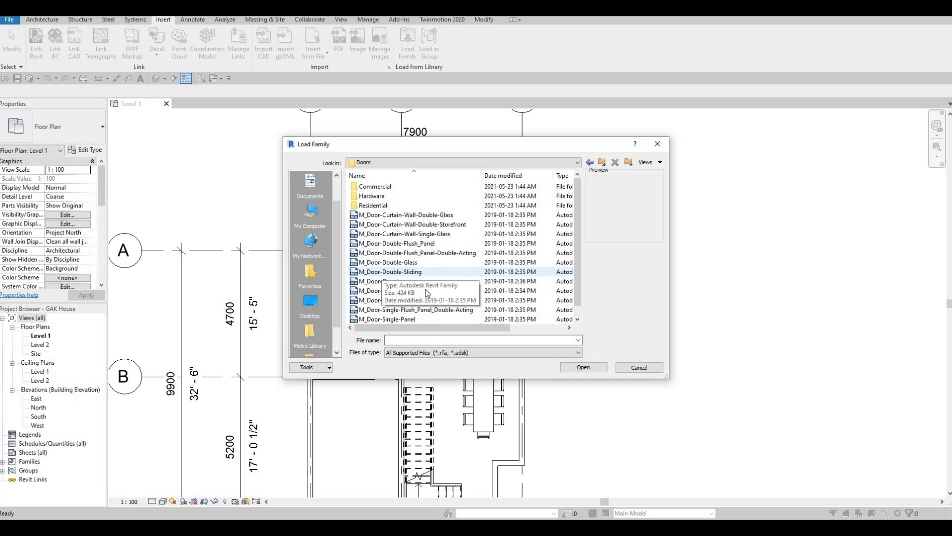
click(426, 293)
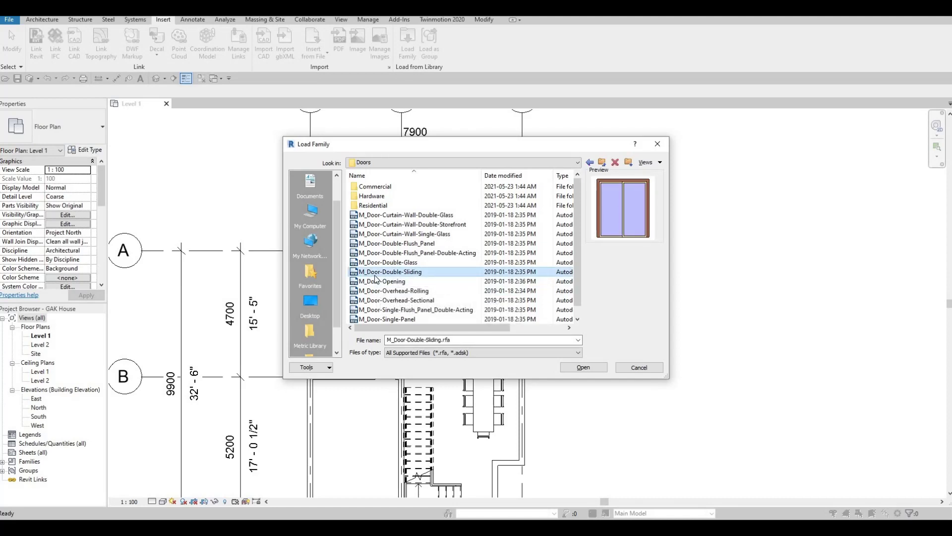
click(584, 368)
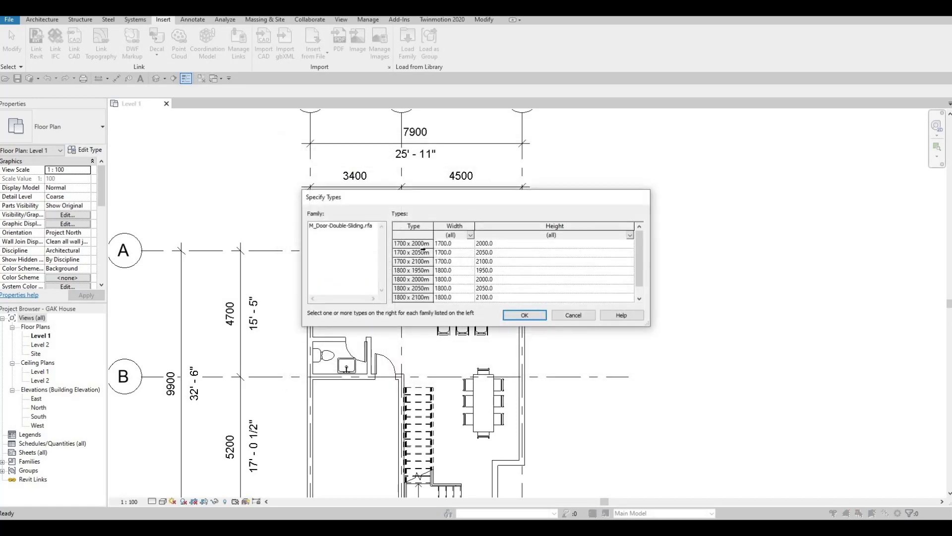
scroll(423, 250, down, 1)
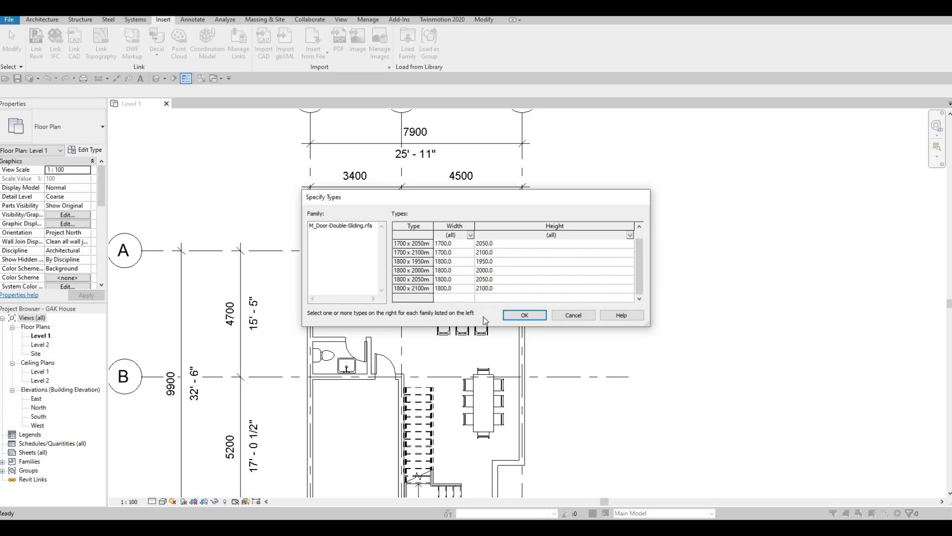
click(508, 321)
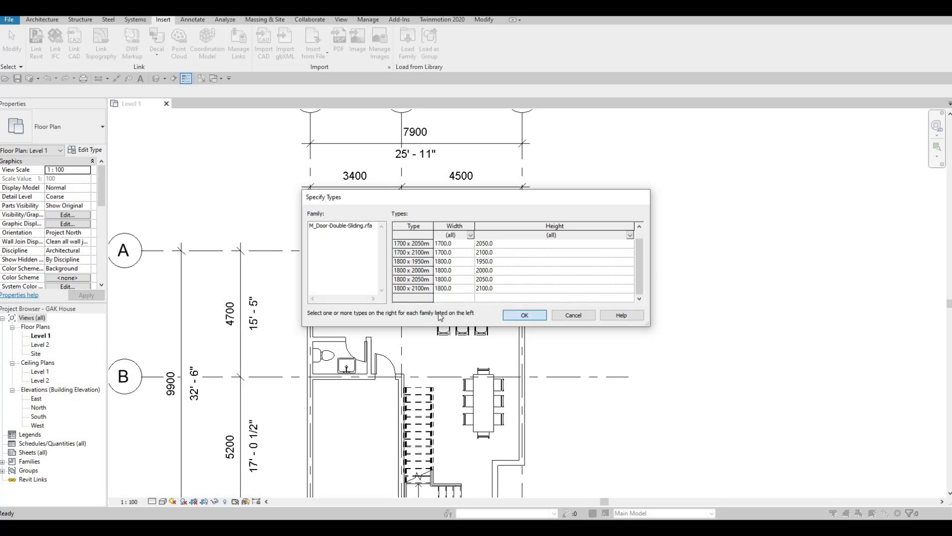
Start the Door tool and reopen M_Door-Double-Sliding.rfa through Load Family
click(42, 20)
click(119, 41)
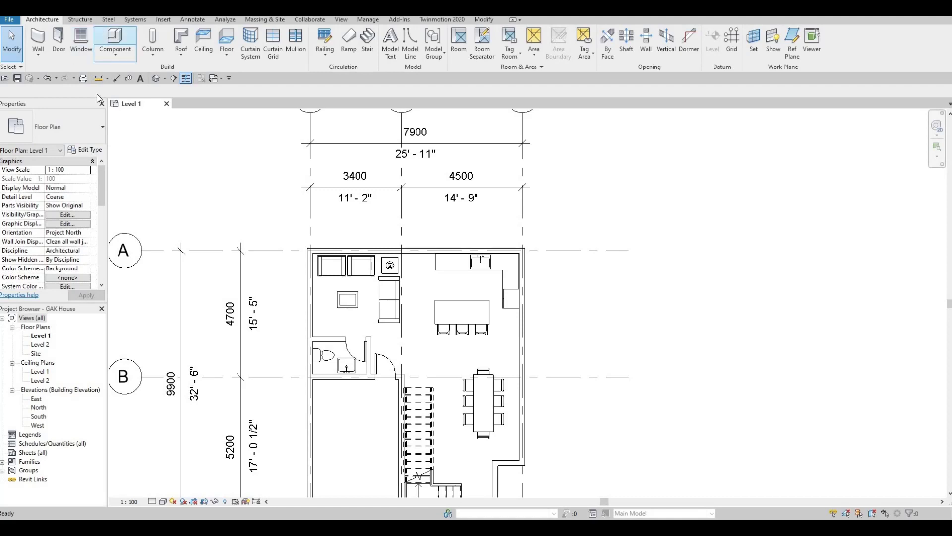
key(Escape)
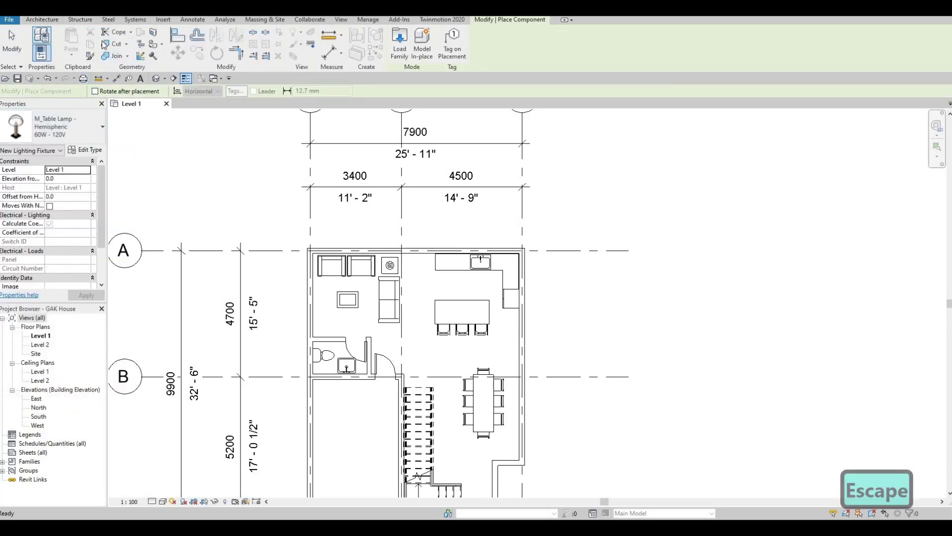
click(43, 20)
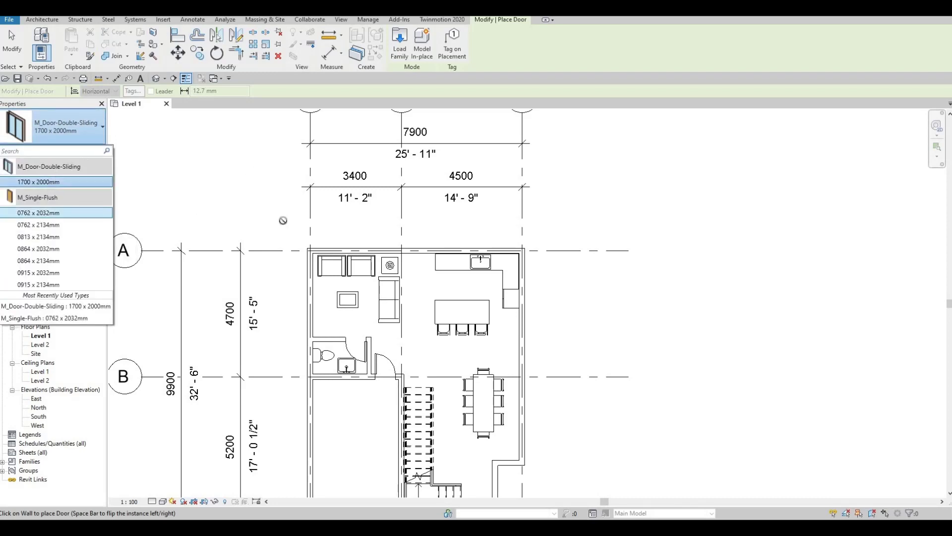
key(Escape)
click(398, 48)
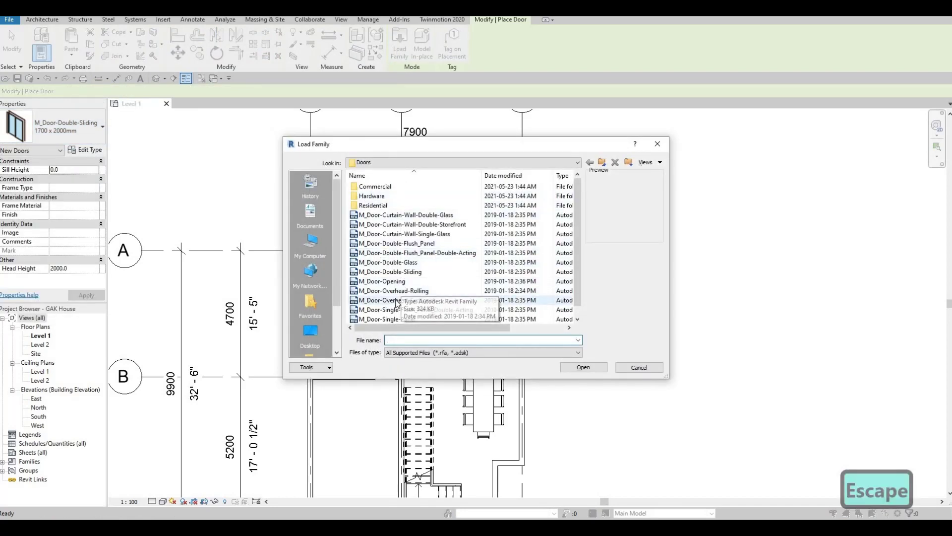
scroll(402, 292, down, 1)
click(399, 263)
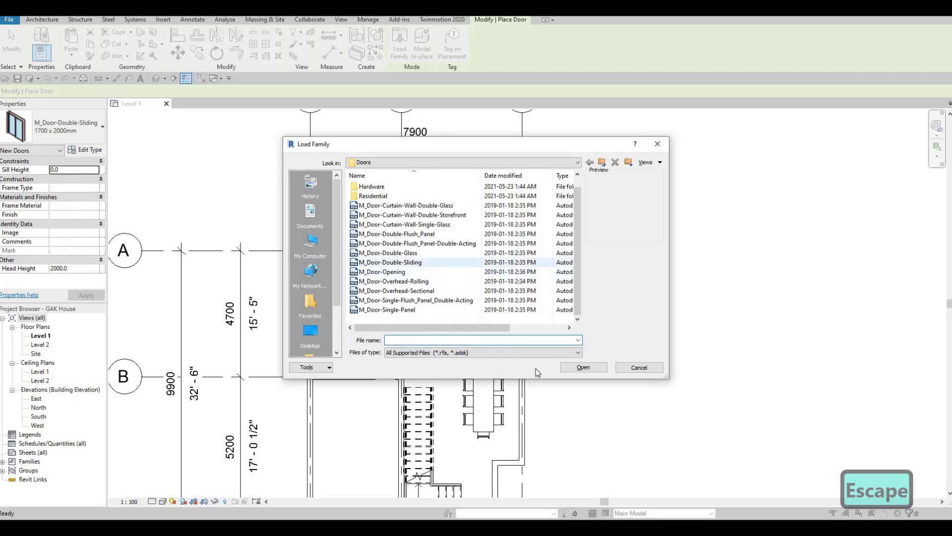
click(584, 367)
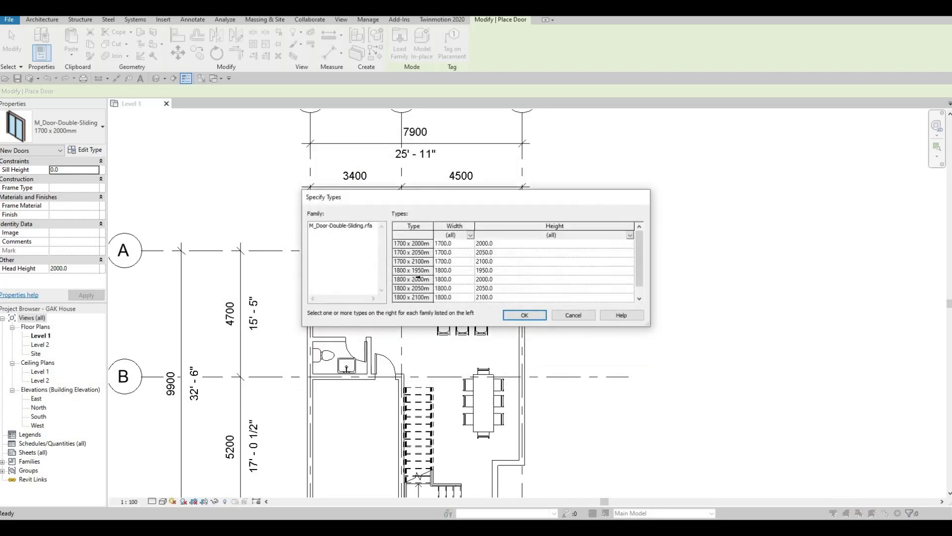
Select all seven double-sliding door sizes in Specify Types and load them
click(416, 244)
click(422, 296)
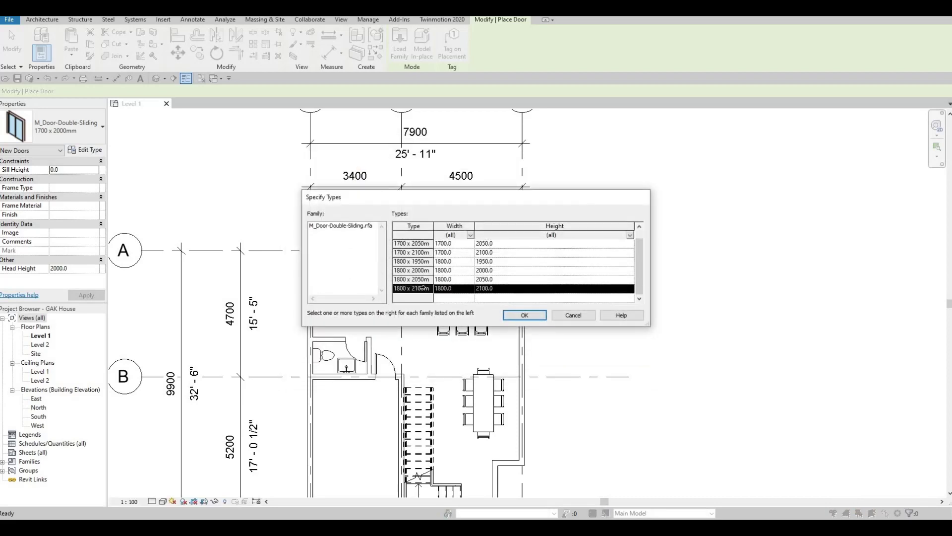
scroll(417, 270, up, 1)
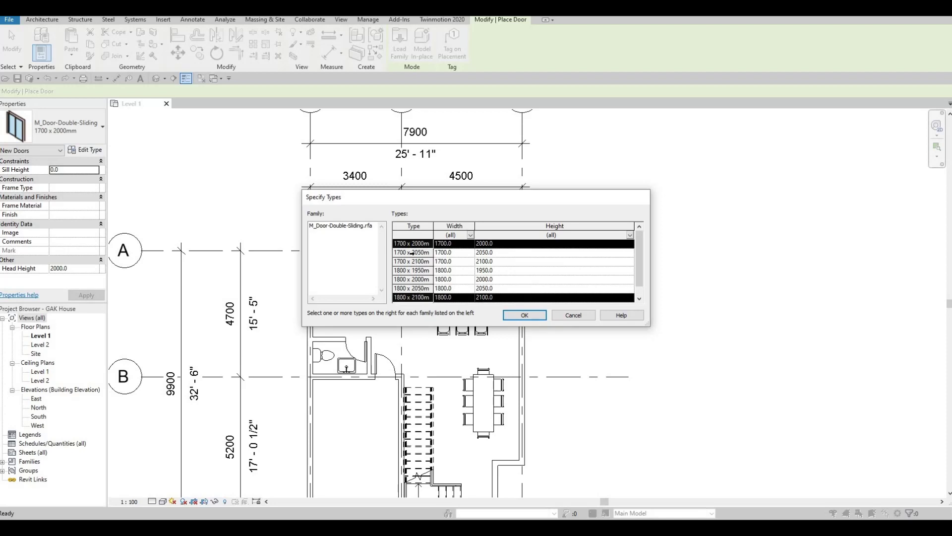
shift+click(412, 253)
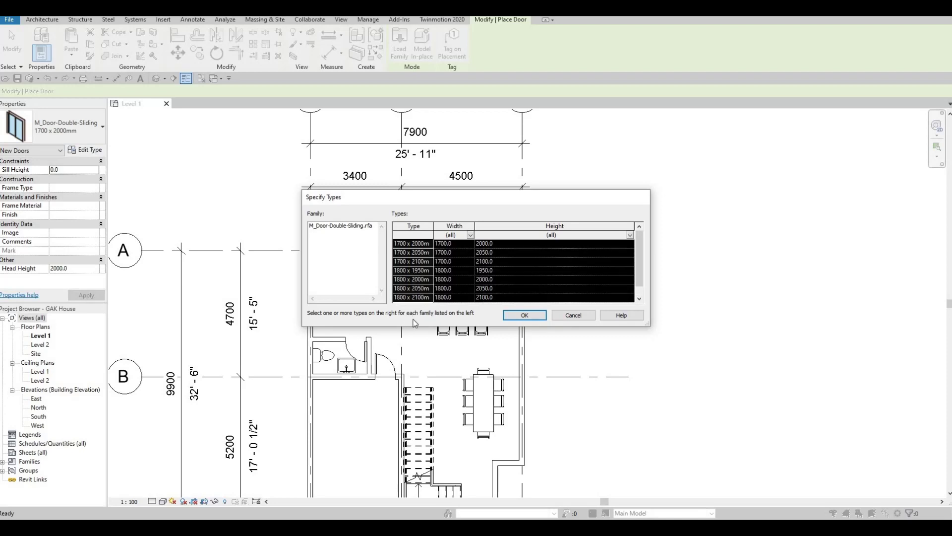
scroll(417, 278, down, 1)
click(418, 288)
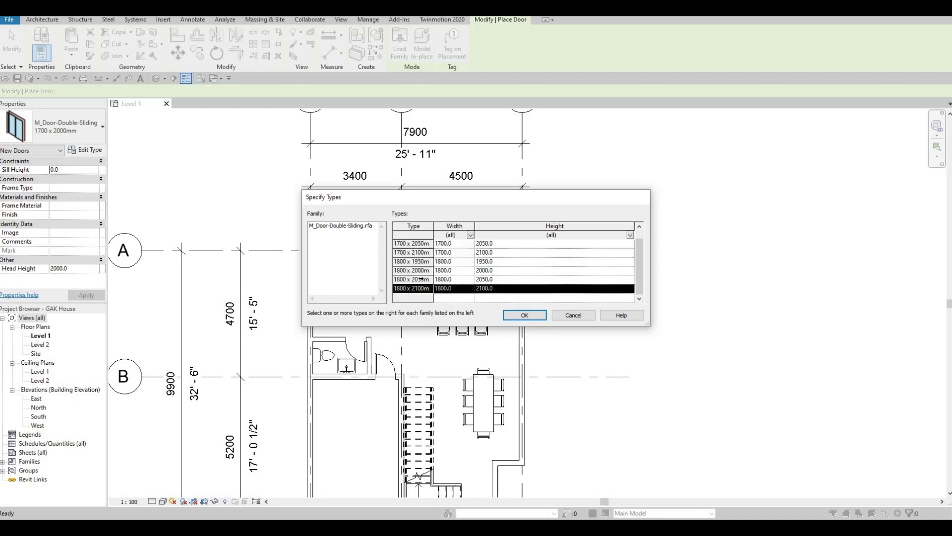
scroll(424, 261, up, 1)
click(424, 261)
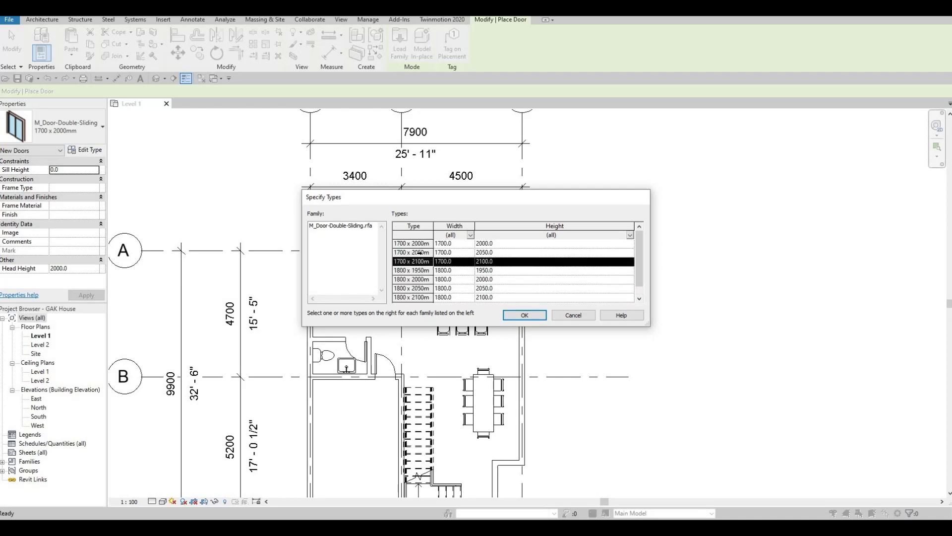
scroll(419, 253, down, 1)
ctrl+click(419, 253)
key(ctrl+a)
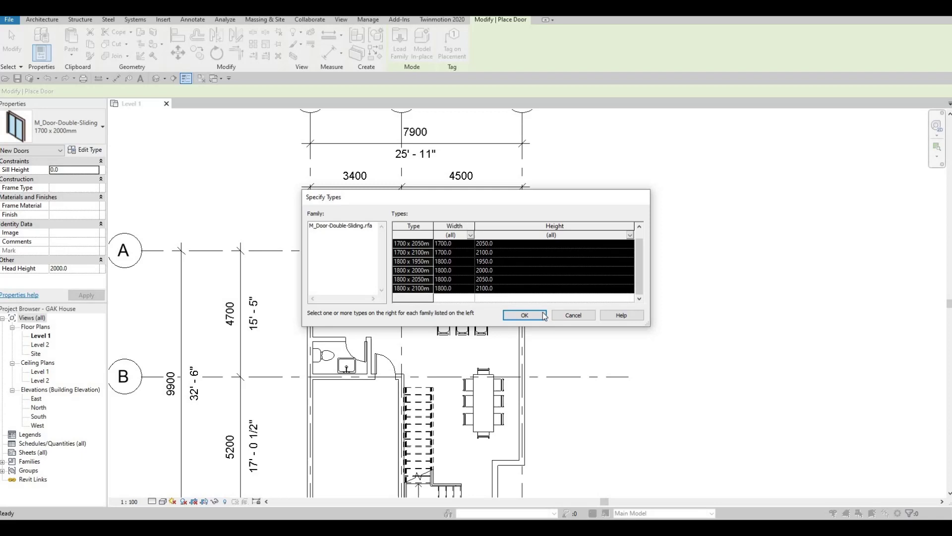
click(514, 316)
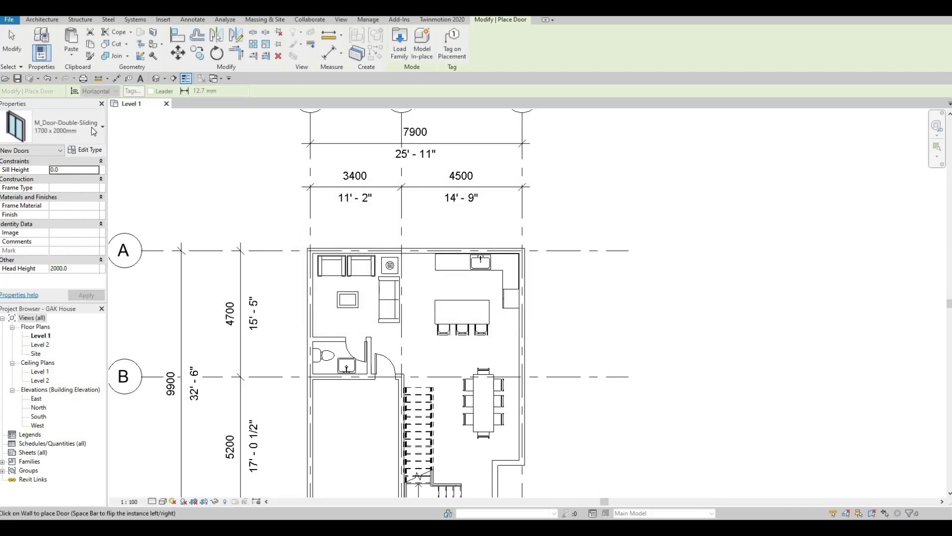
Place a double-sliding door in the top exterior wall on grid A
click(66, 128)
scroll(48, 216, up, 2)
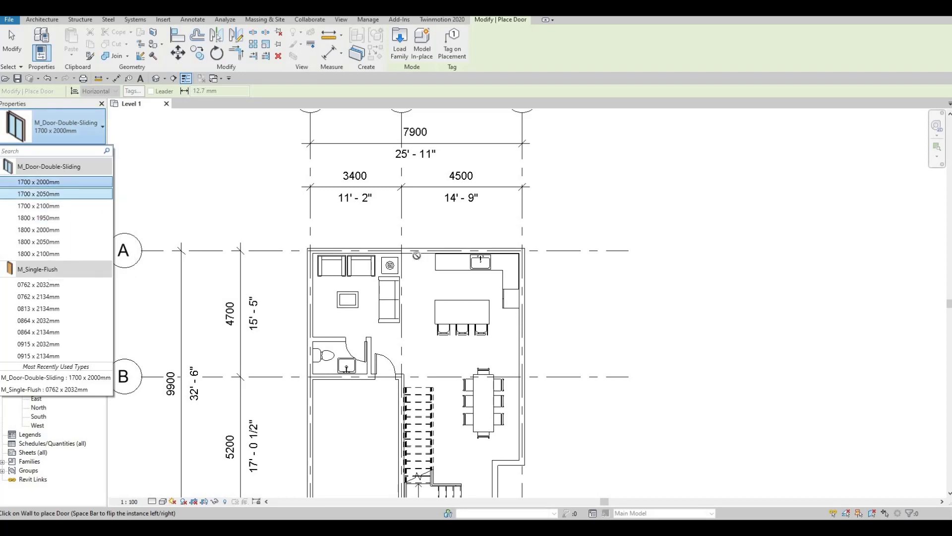
scroll(407, 248, up, 1)
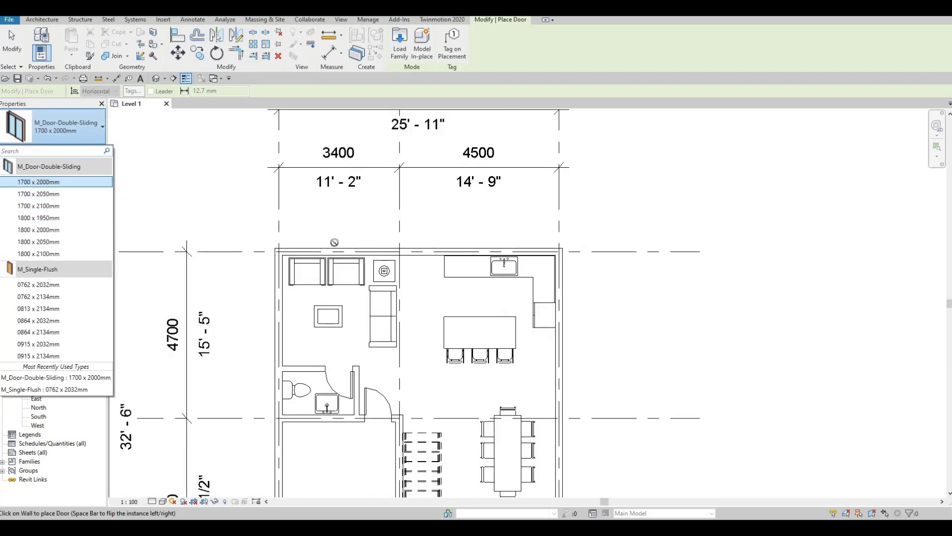
scroll(404, 253, up, 2)
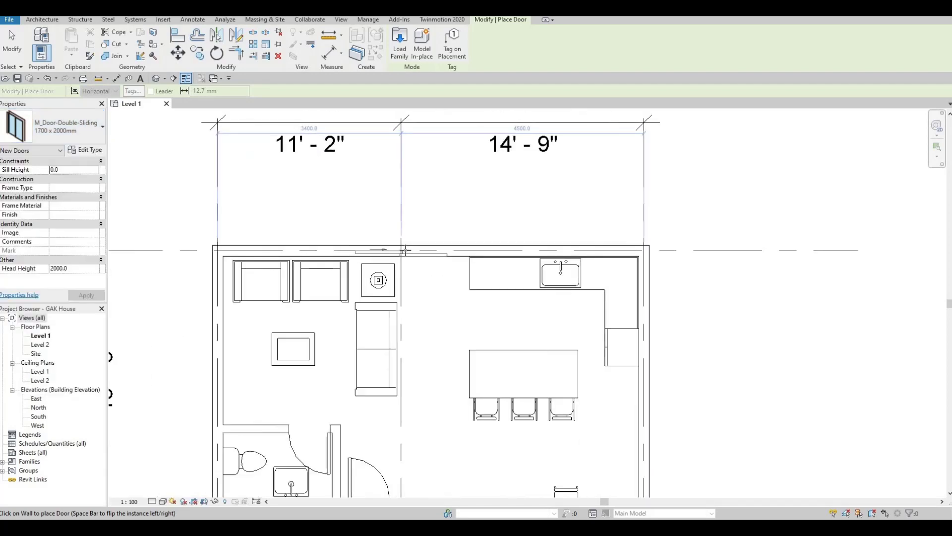
scroll(410, 253, down, 1)
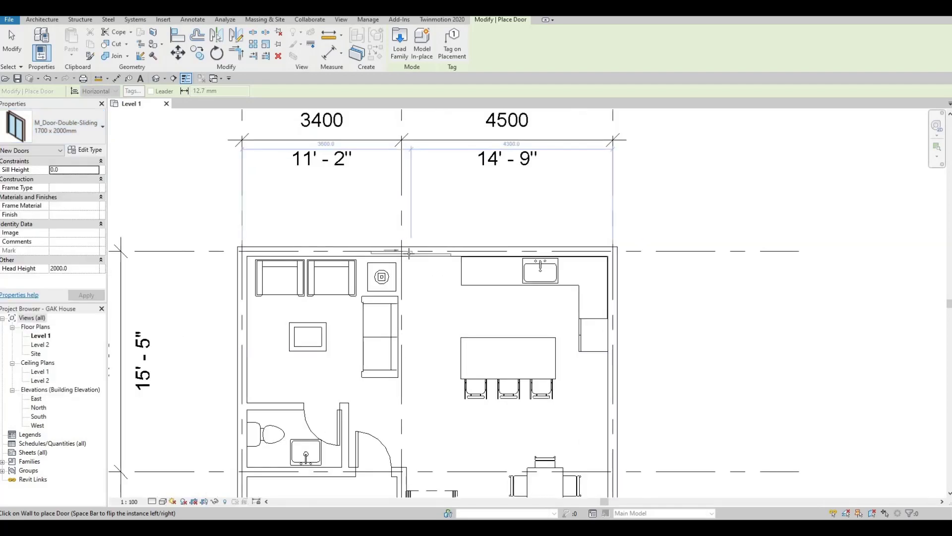
click(409, 253)
key(Escape)
scroll(415, 255, up, 2)
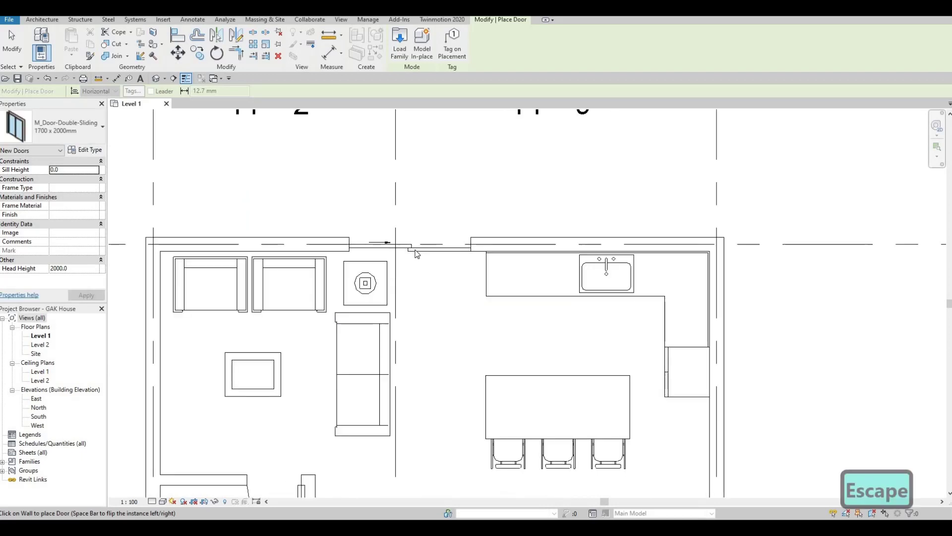
key(Escape)
key(Escape)
click(415, 255)
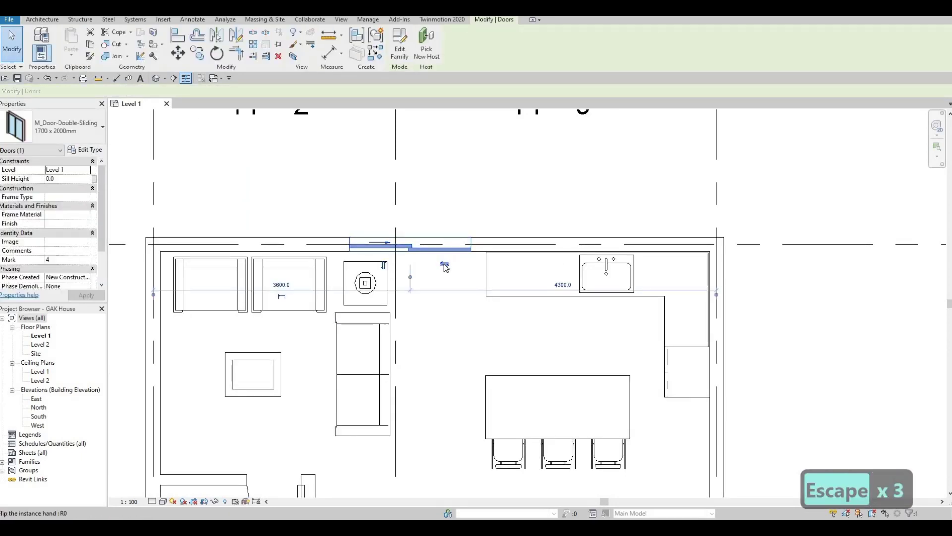
key(Escape)
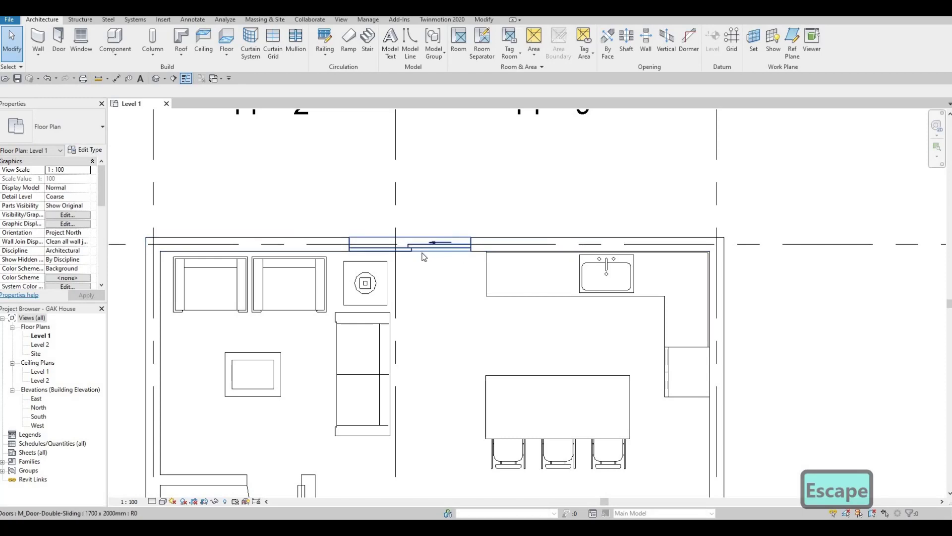
Set the placed door's type back to 1700 x 2000mm after trying 1800 x 2100mm
scroll(430, 293, down, 1)
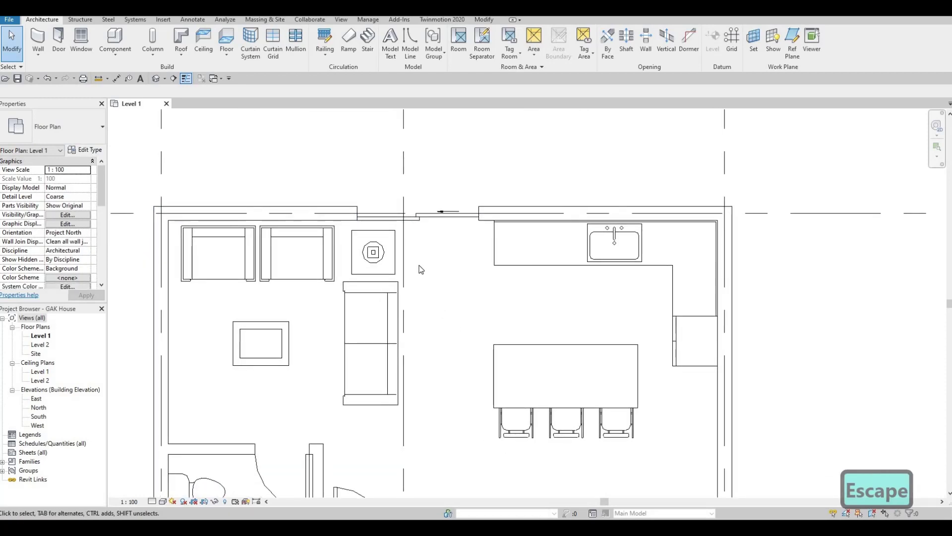
scroll(411, 247, down, 1)
scroll(406, 192, down, 2)
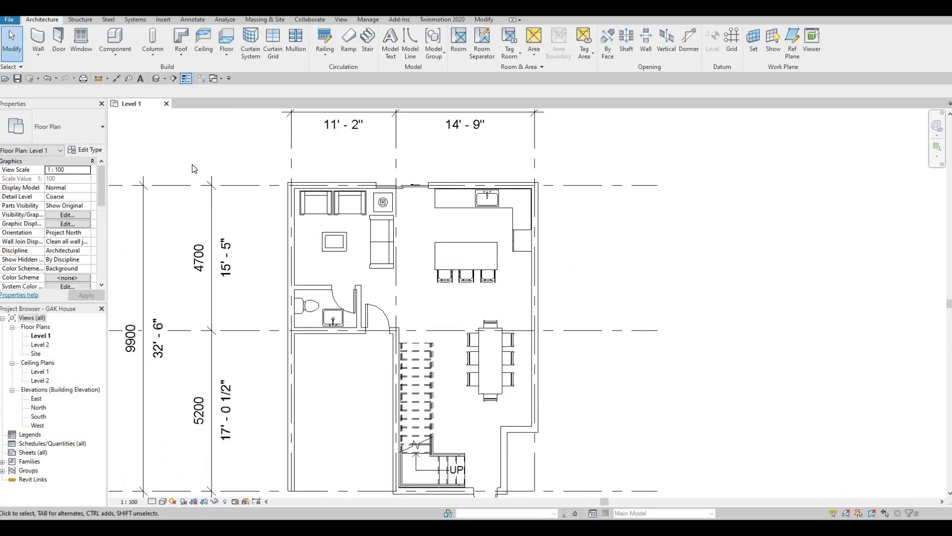
click(403, 185)
click(84, 134)
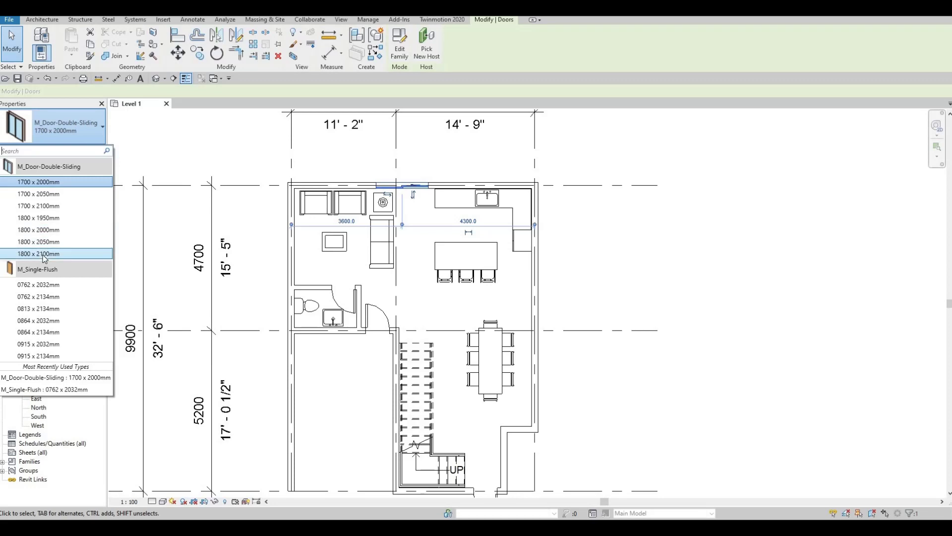
click(60, 181)
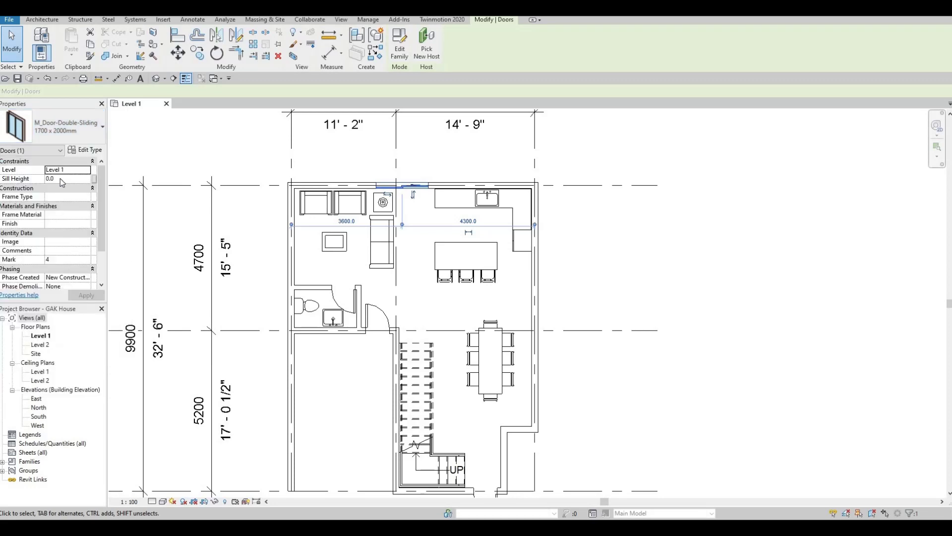
click(72, 117)
click(448, 209)
key(Escape)
Draw a 600 mm Curtain Wall segment along the exterior wall beside the stair
middle_drag(433, 295, 409, 263)
key(Escape)
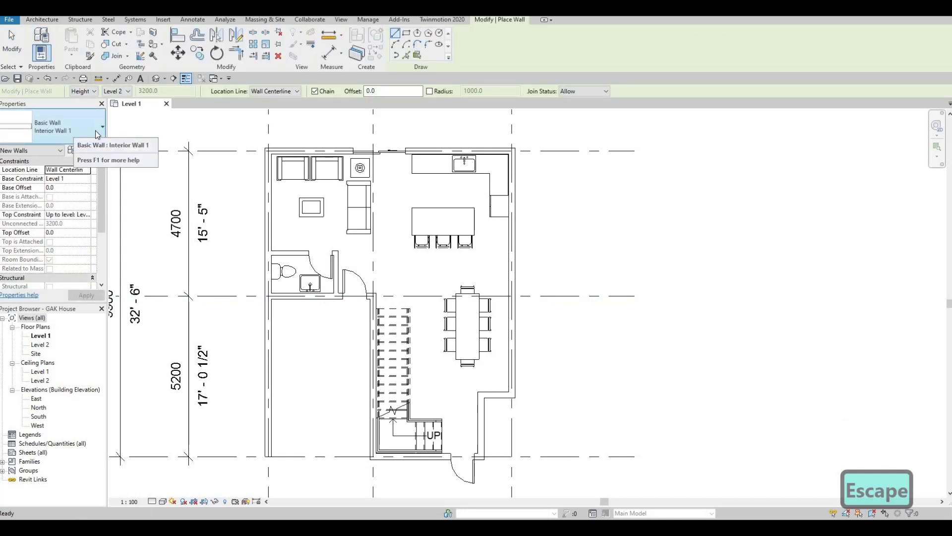
click(98, 133)
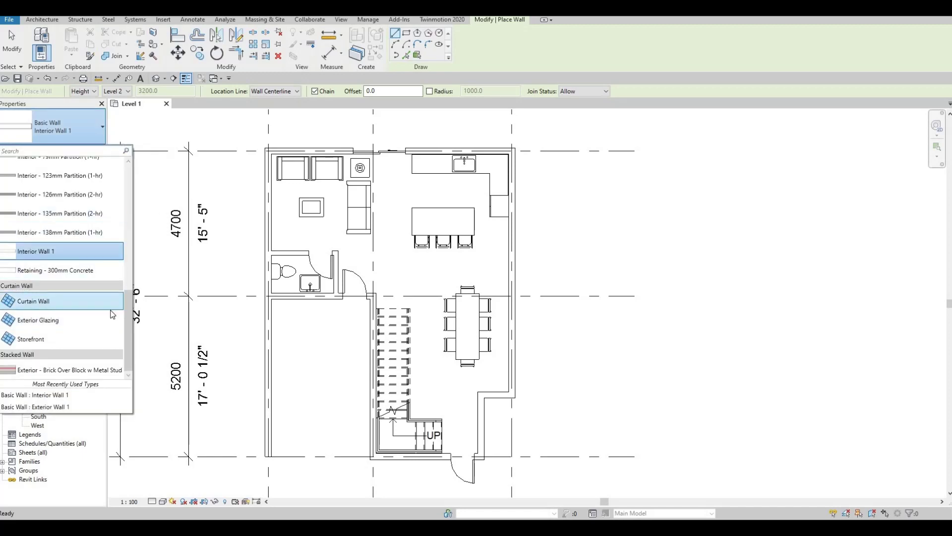
click(111, 310)
middle_drag(502, 389, 459, 319)
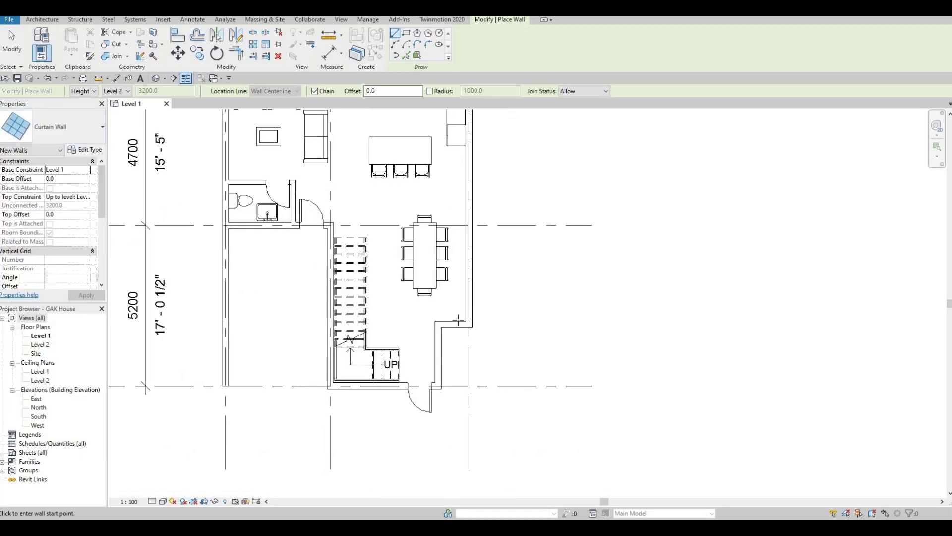
scroll(458, 319, up, 5)
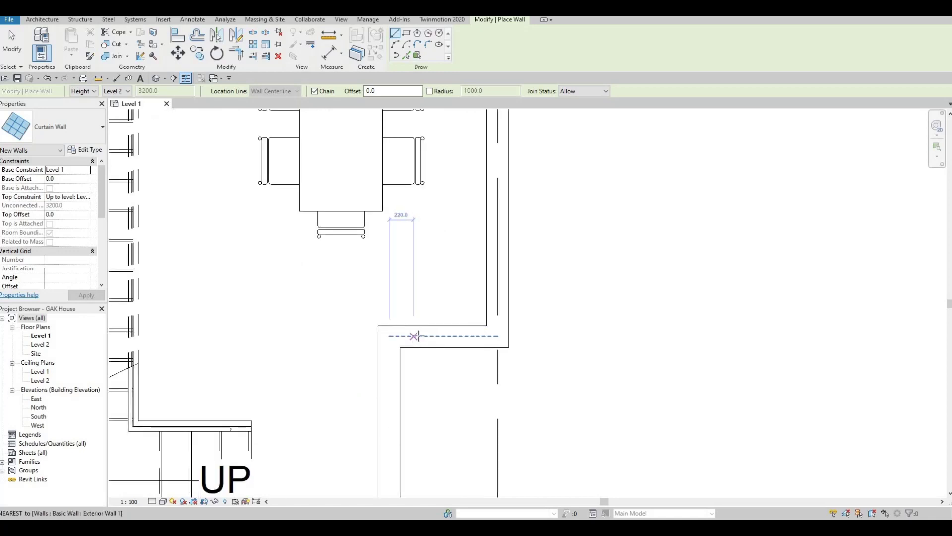
click(412, 336)
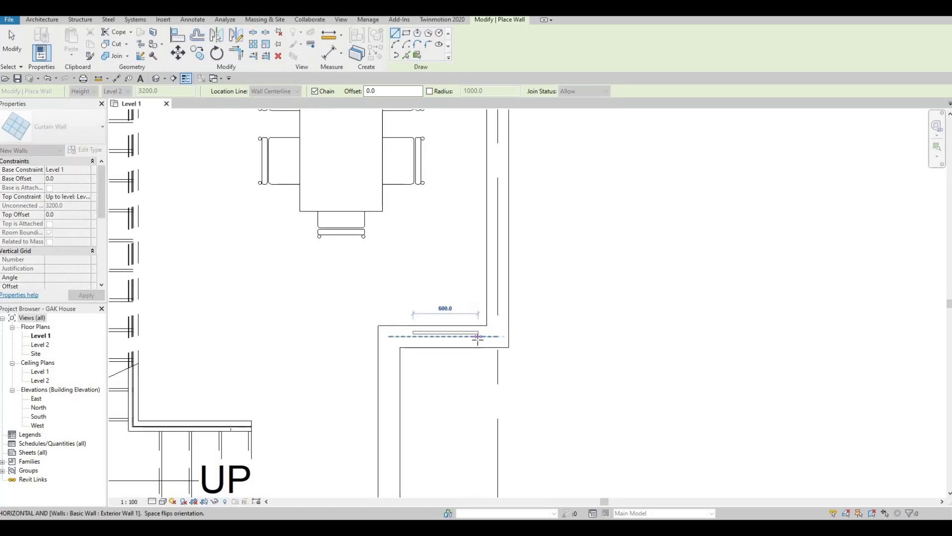
click(475, 339)
key(Escape)
key(Escape)
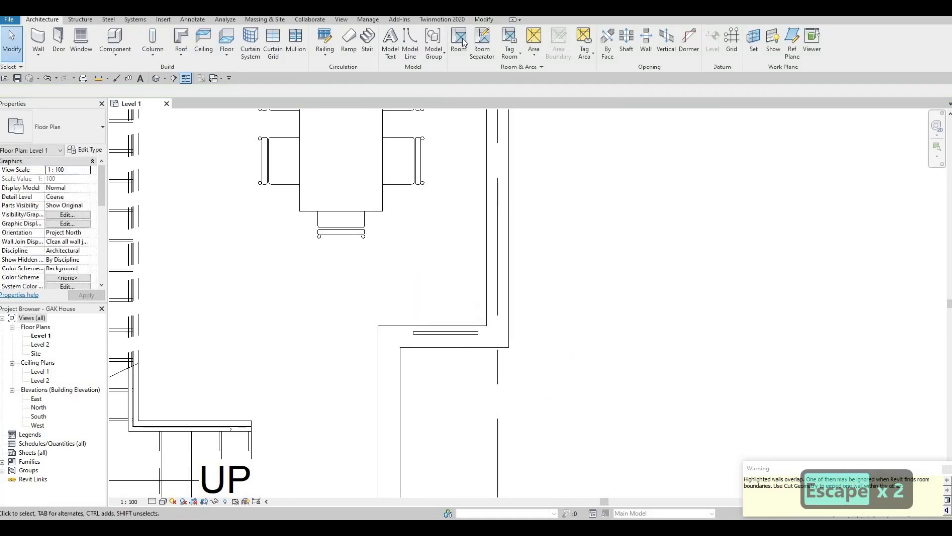
Use Geometry > Cut to embed the curtain wall in its host exterior wall
click(484, 20)
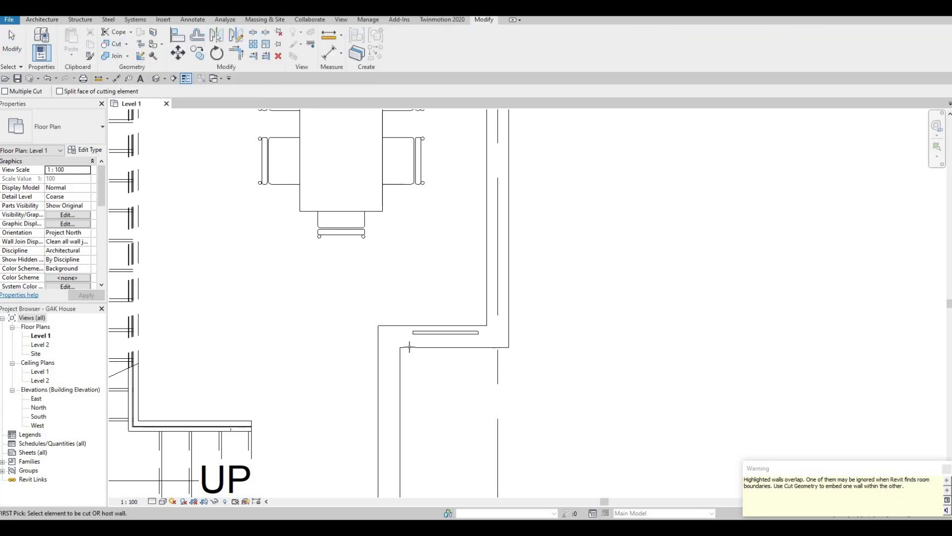
click(423, 335)
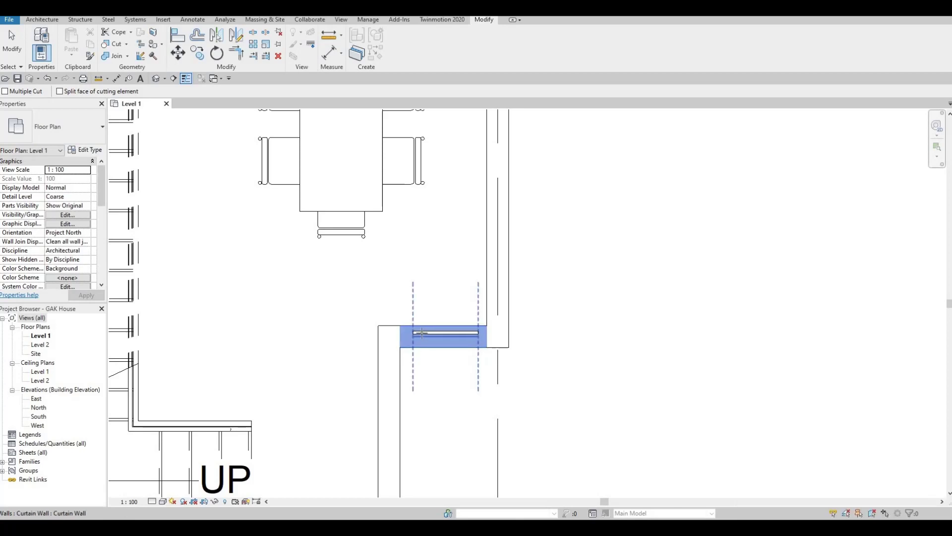
click(428, 339)
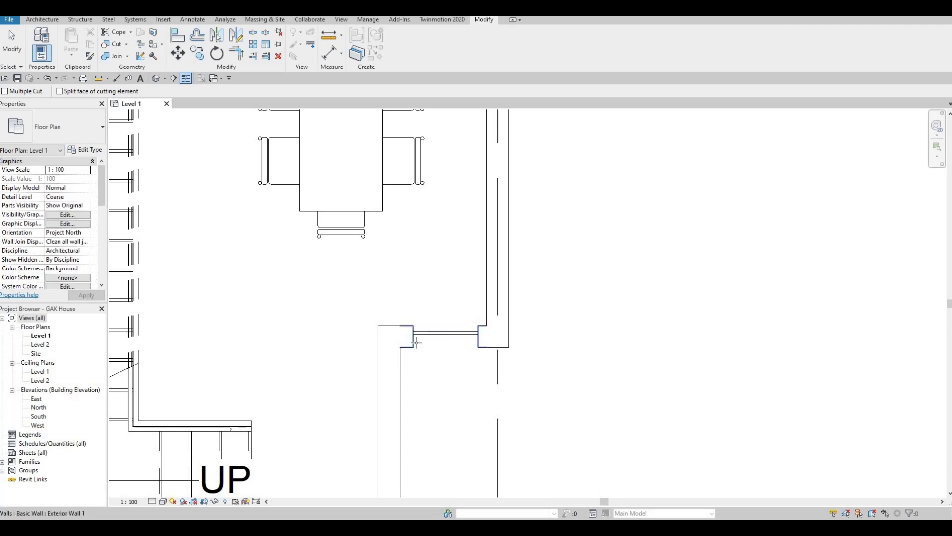
key(Escape)
key(Escape)
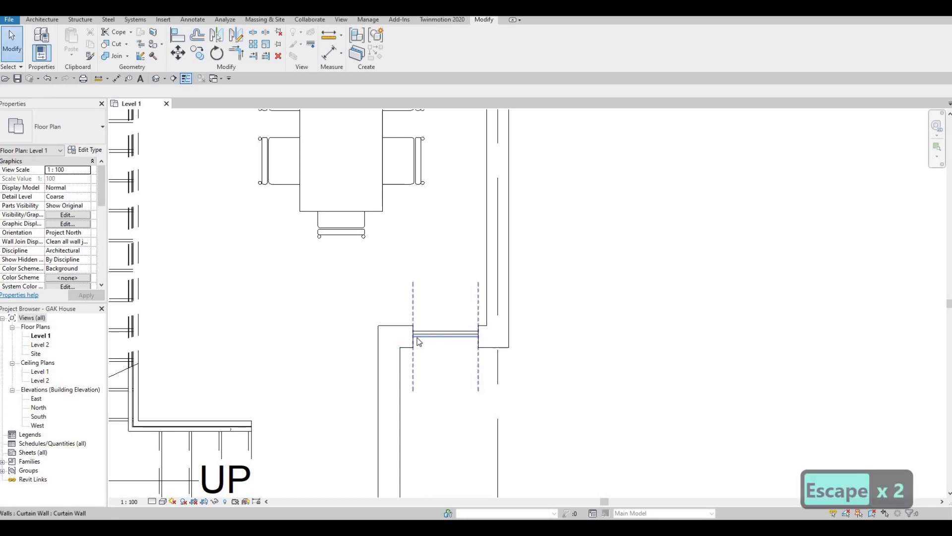
click(419, 341)
key(r)
key(s)
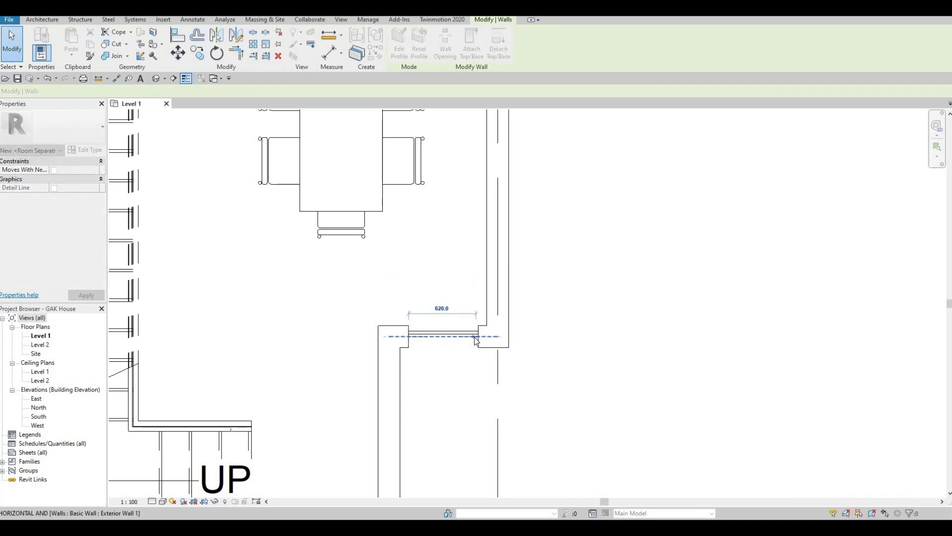
Cancel the Room Separator tool and start Model In-Place from Architecture > Component
key(Escape)
key(Escape)
click(446, 338)
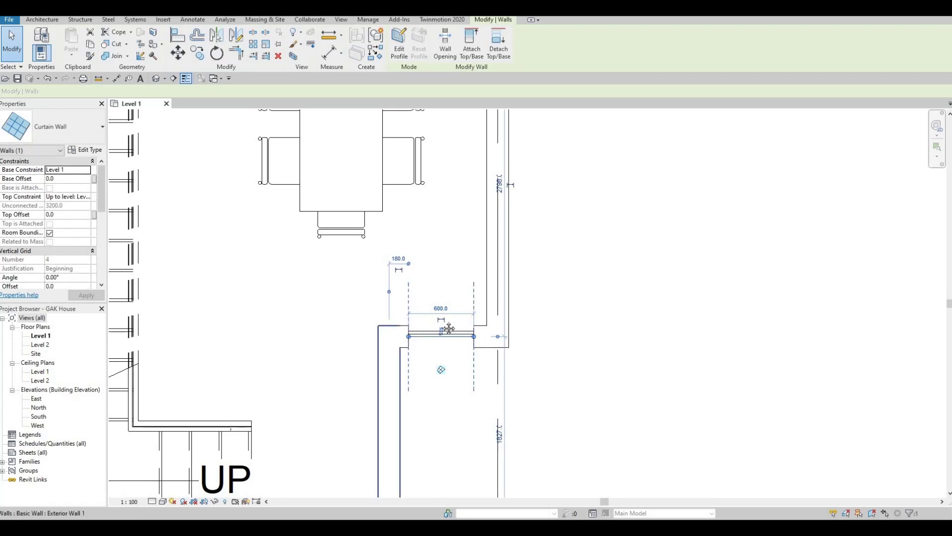
scroll(432, 364, down, 2)
middle_drag(443, 347, 485, 278)
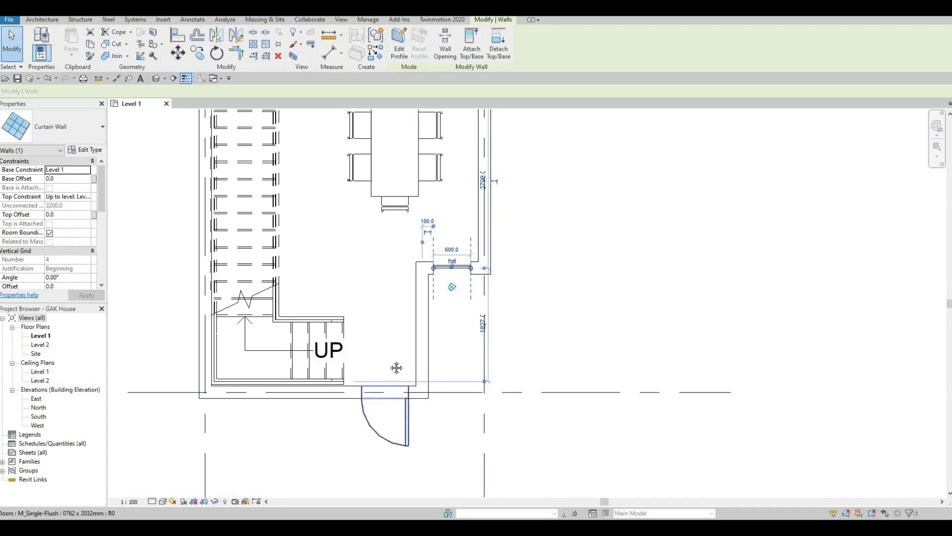
scroll(394, 365, down, 1)
middle_drag(347, 298, 430, 302)
scroll(430, 302, down, 2)
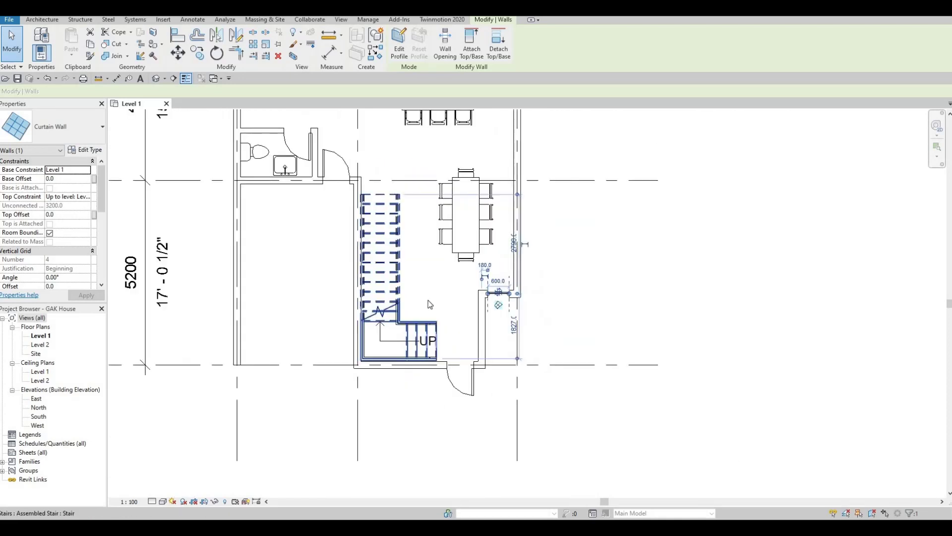
click(32, 20)
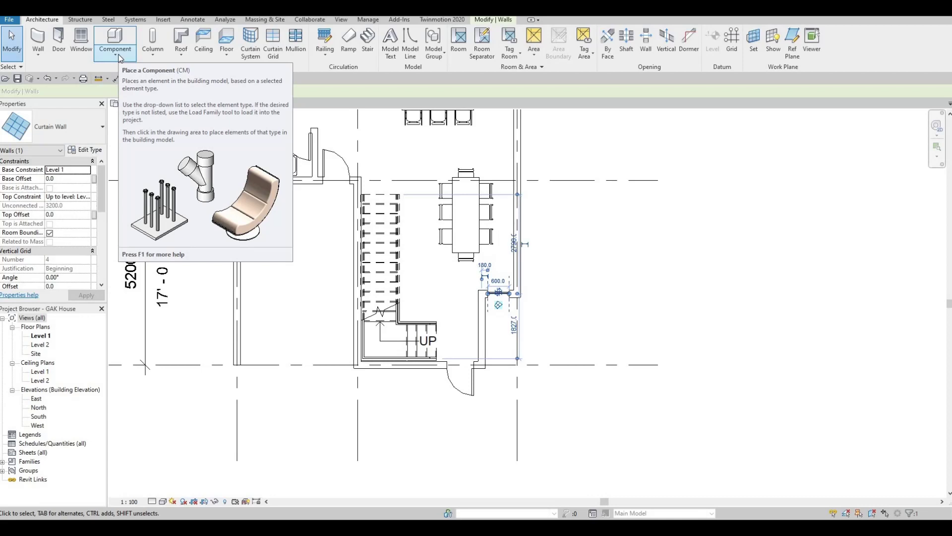
click(120, 57)
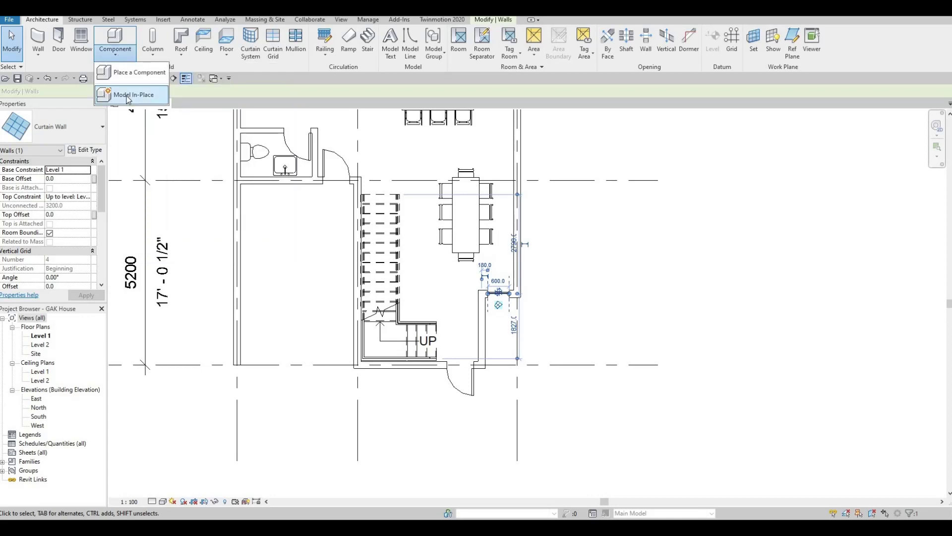
click(129, 95)
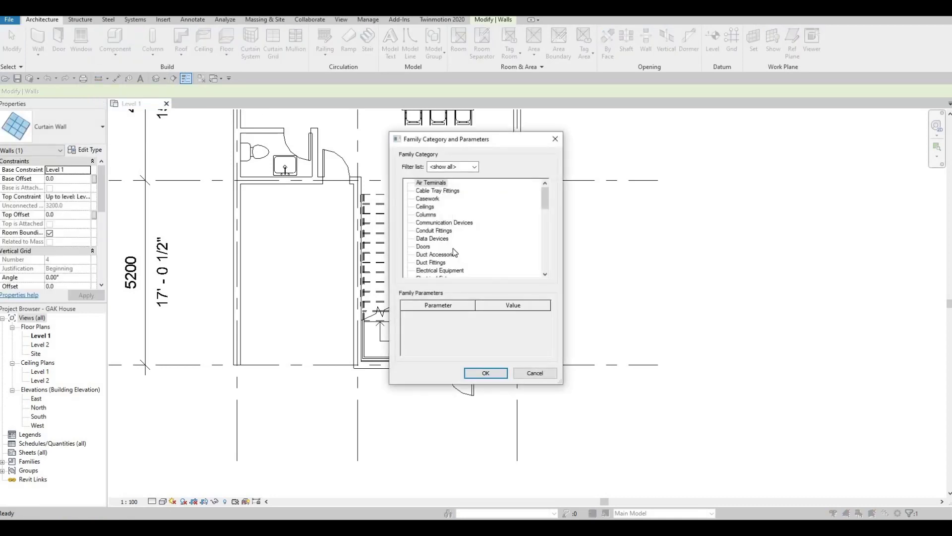
Choose the Generic Models category and accept the name Generic Models 1
scroll(453, 252, down, 4)
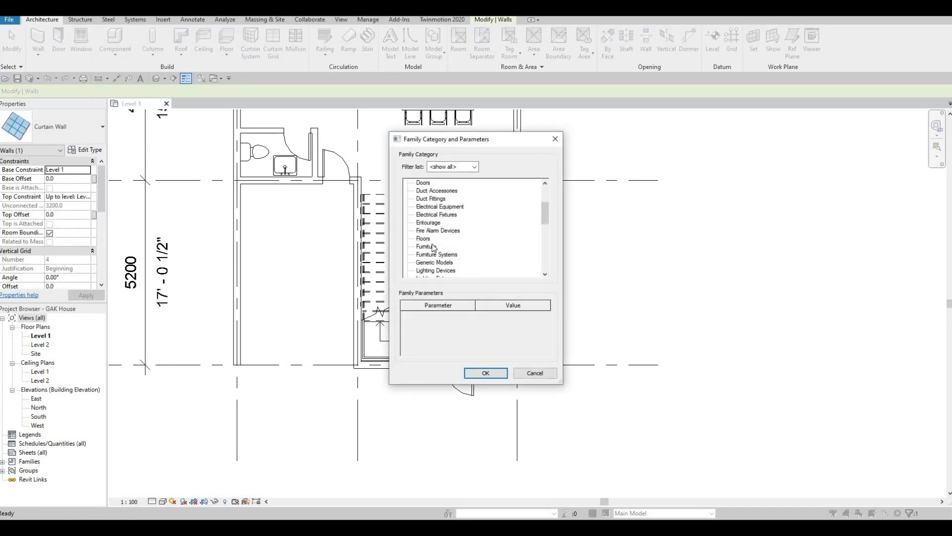
click(434, 238)
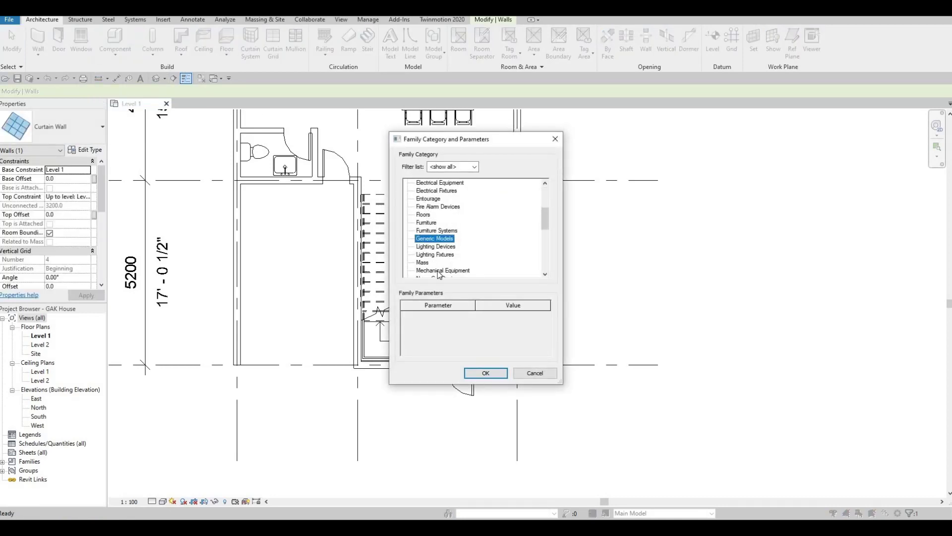
click(491, 374)
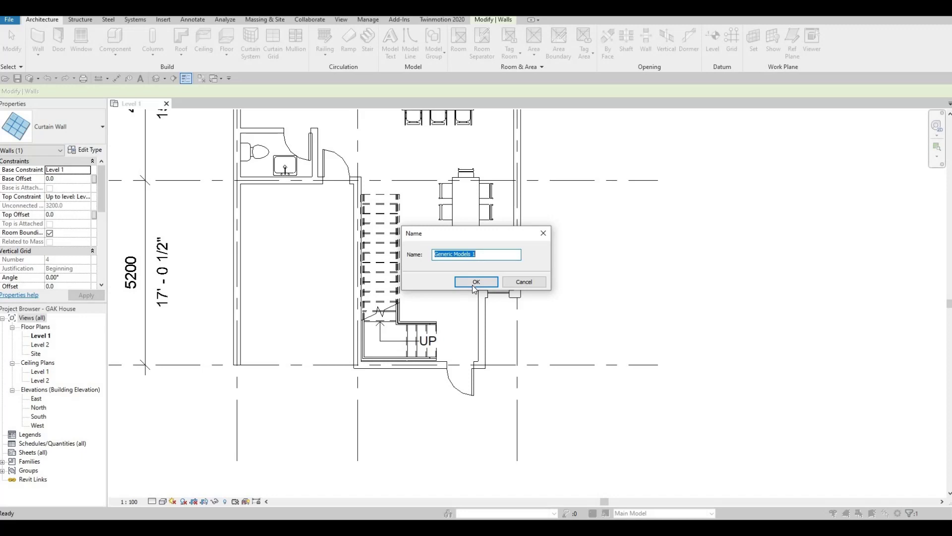
key(Return)
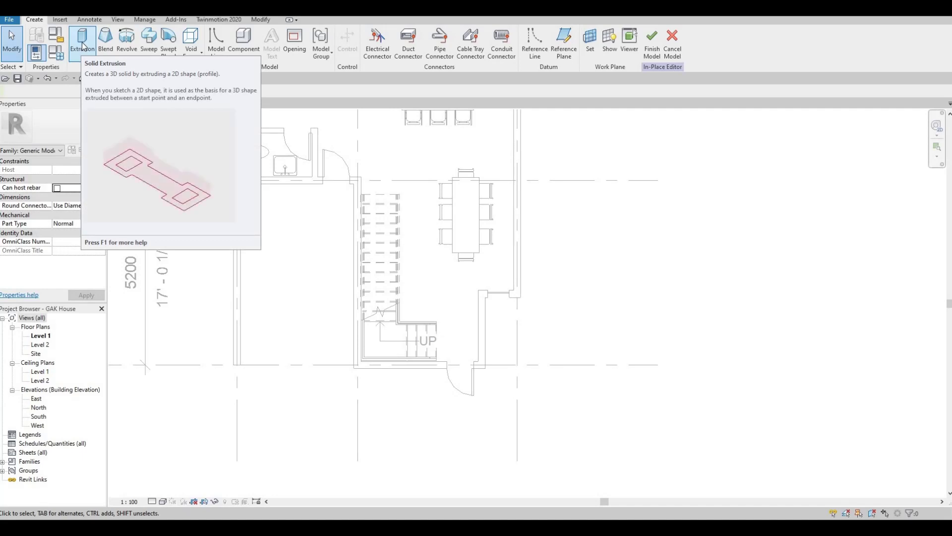
Keep Level : Level 1 as the work plane and display it as a grid
click(590, 49)
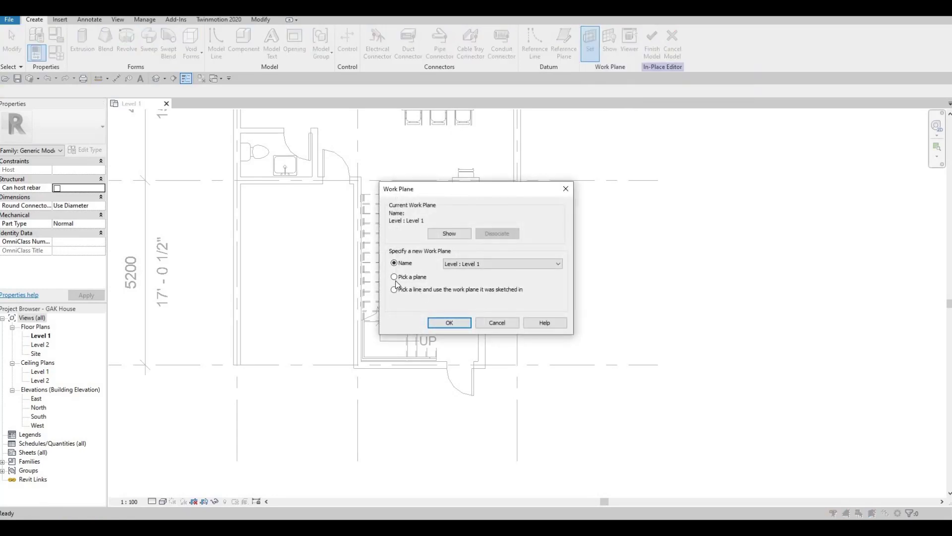
click(496, 322)
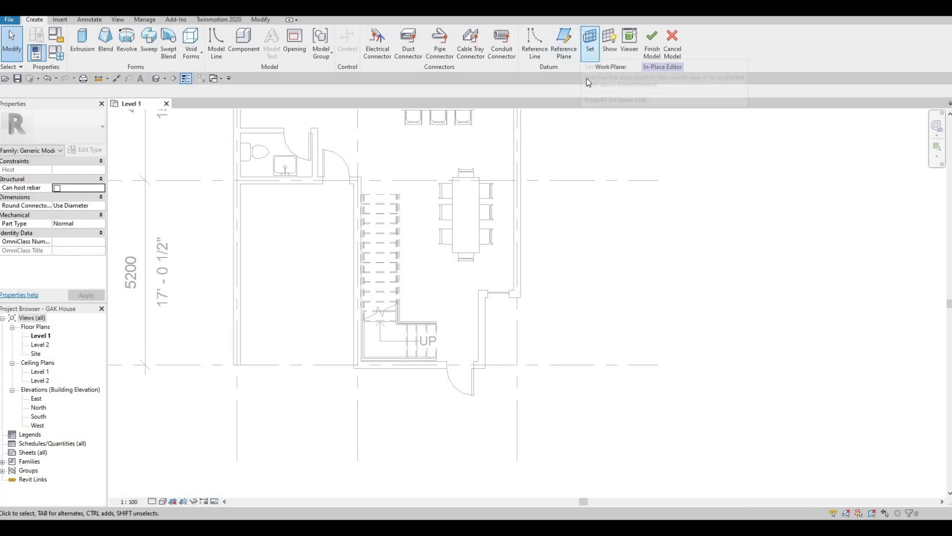
click(610, 43)
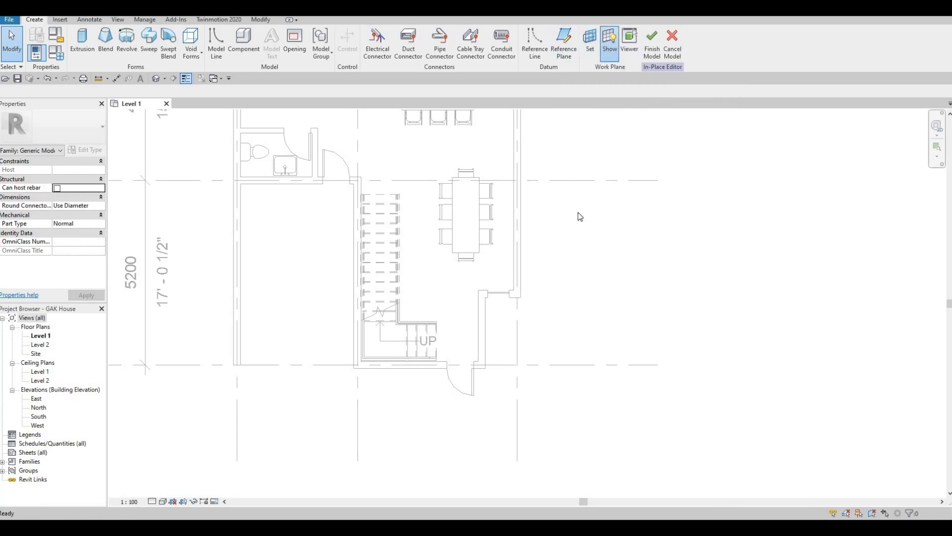
scroll(551, 290, down, 3)
scroll(553, 292, down, 4)
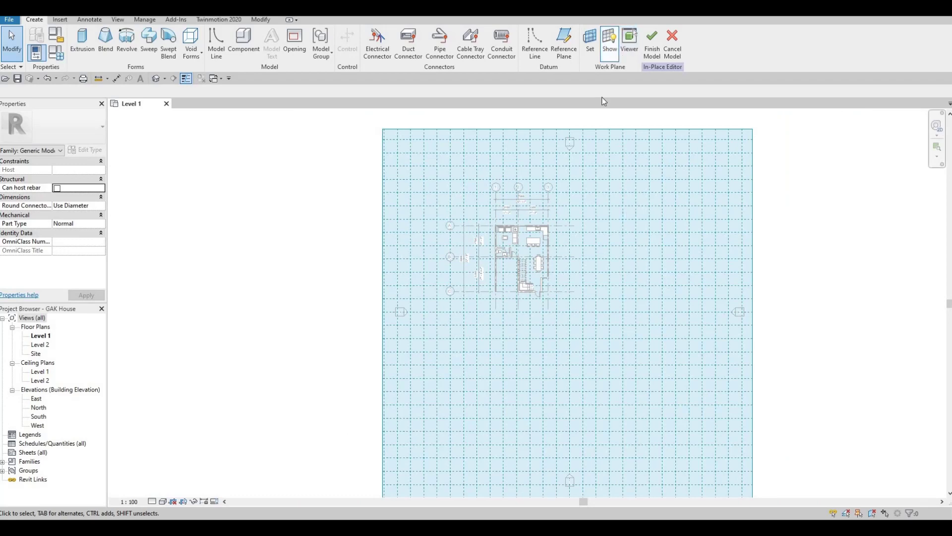
Hide the work plane grid, then display the work plane in the 3D view
click(611, 46)
scroll(551, 270, up, 5)
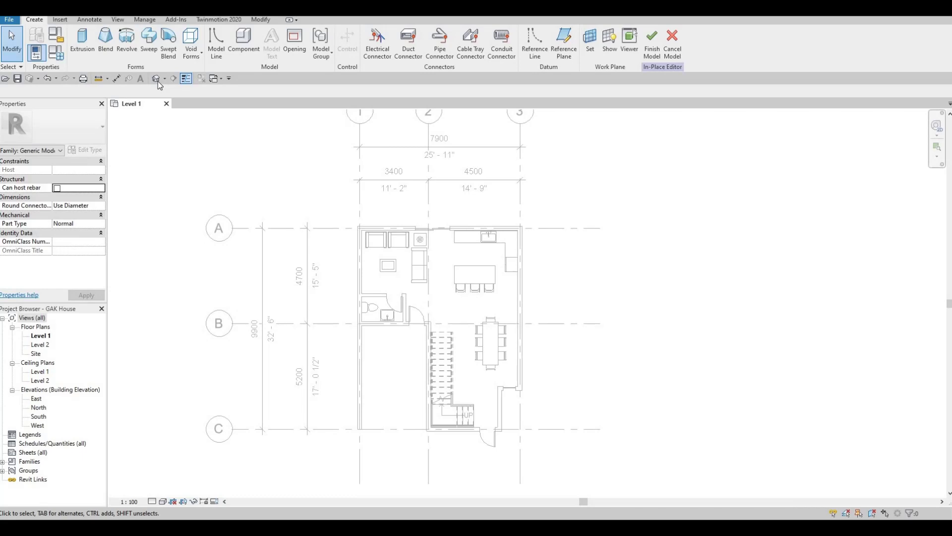
click(613, 48)
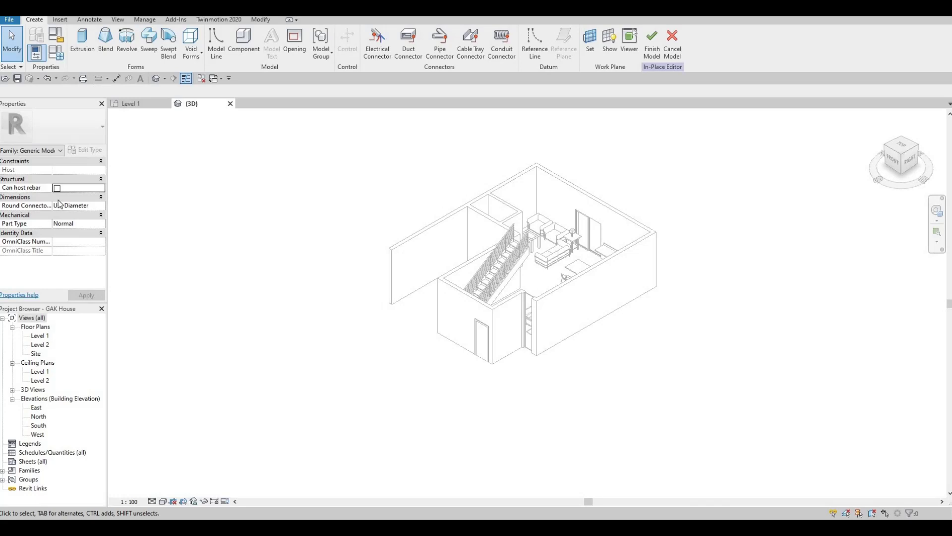
Reopen the Level 1 floor plan and start an Extrusion sketch near the stair
double_click(39, 336)
middle_drag(425, 291, 440, 300)
scroll(423, 308, up, 3)
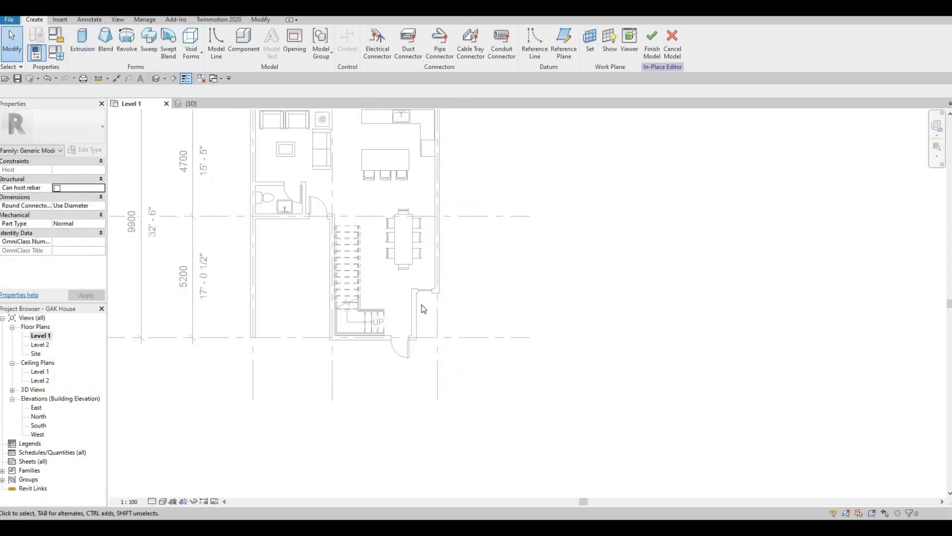
scroll(423, 308, up, 3)
click(89, 44)
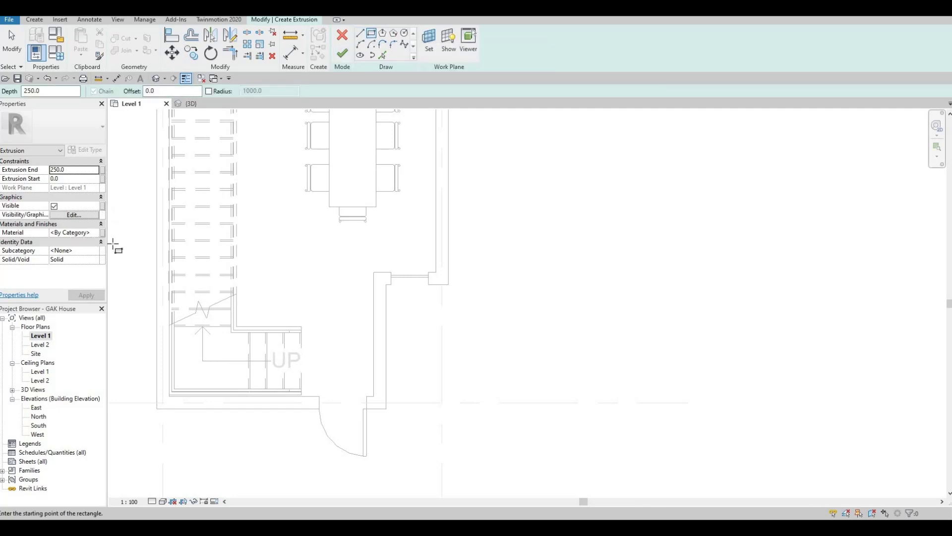
Sketch a small rectangle at the wall corner as the extrusion profile
scroll(443, 305, up, 2)
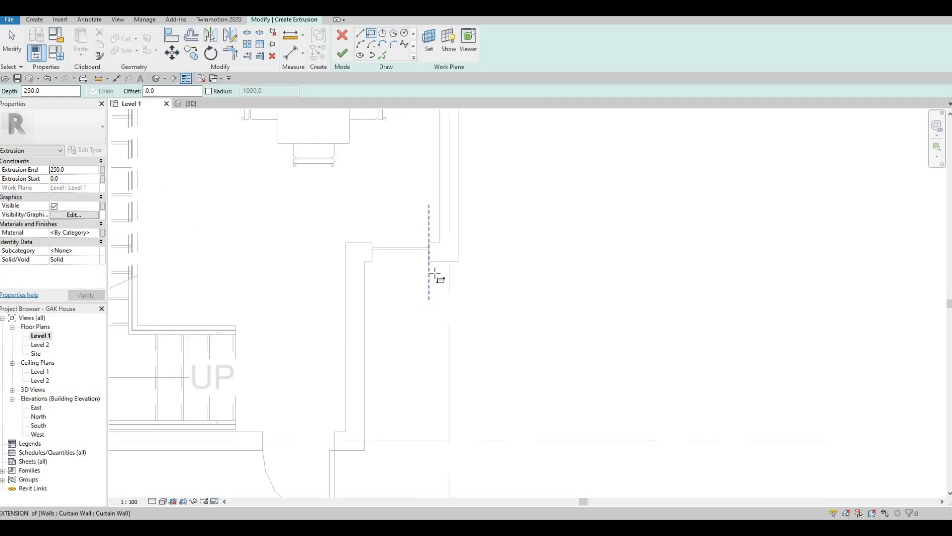
click(458, 261)
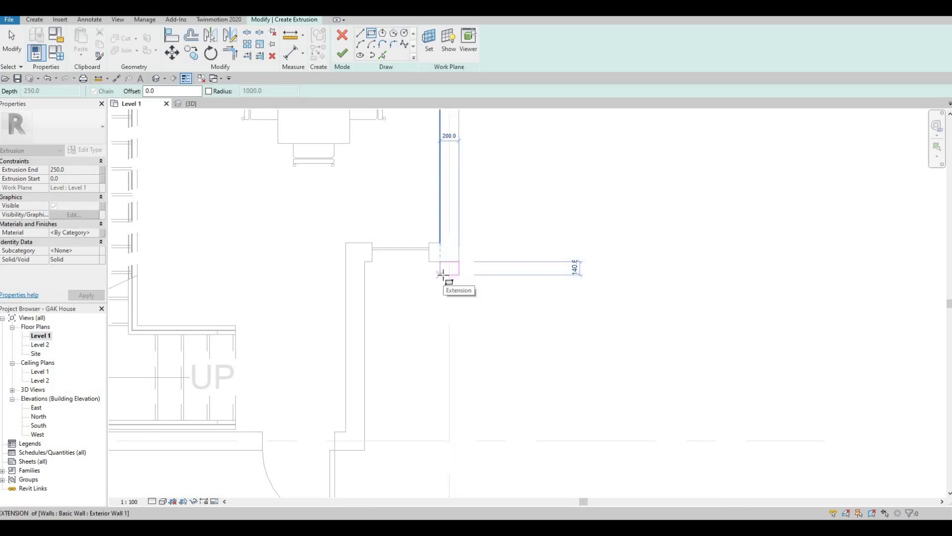
click(441, 275)
key(Escape)
key(Escape)
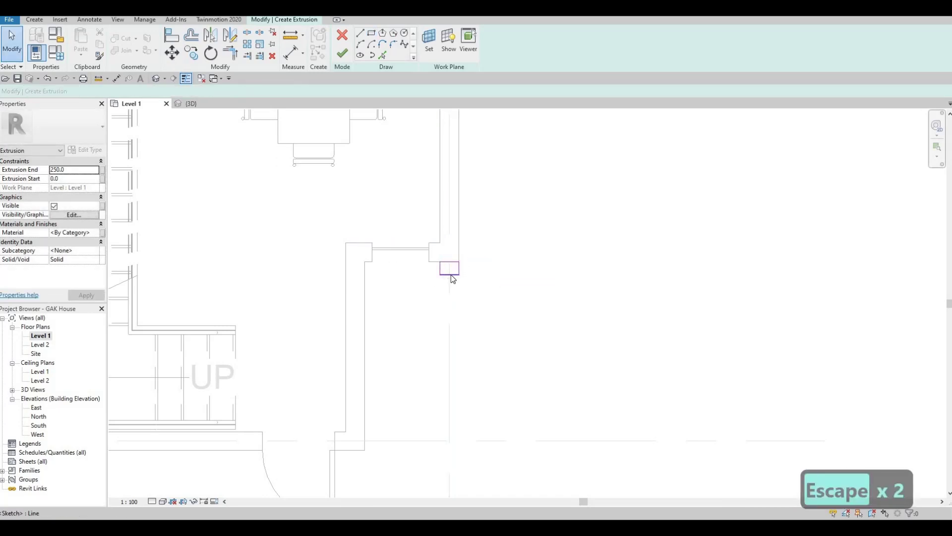
Select the rectangle's four lines and nudge them into place just below the wall end
key(Tab)
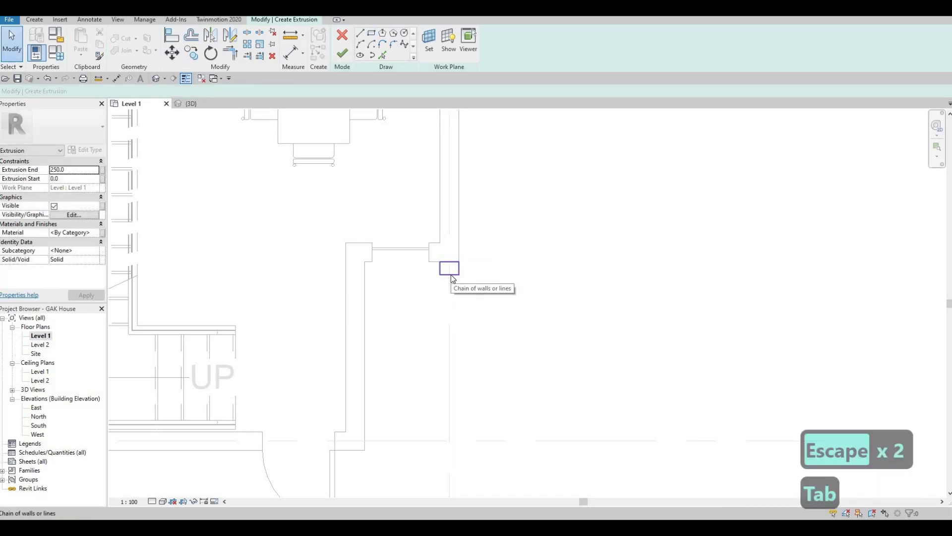
click(438, 305)
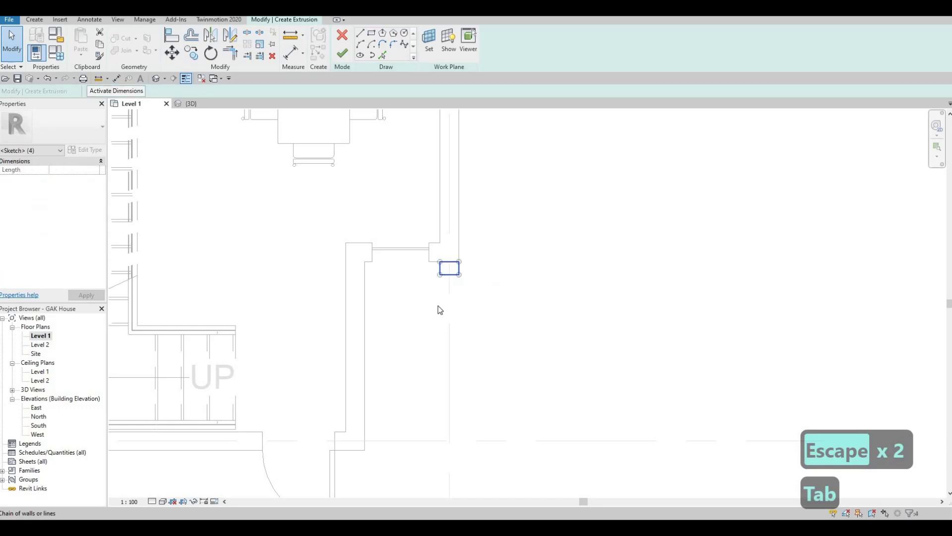
key(Down)
key(Down)
key(Down)
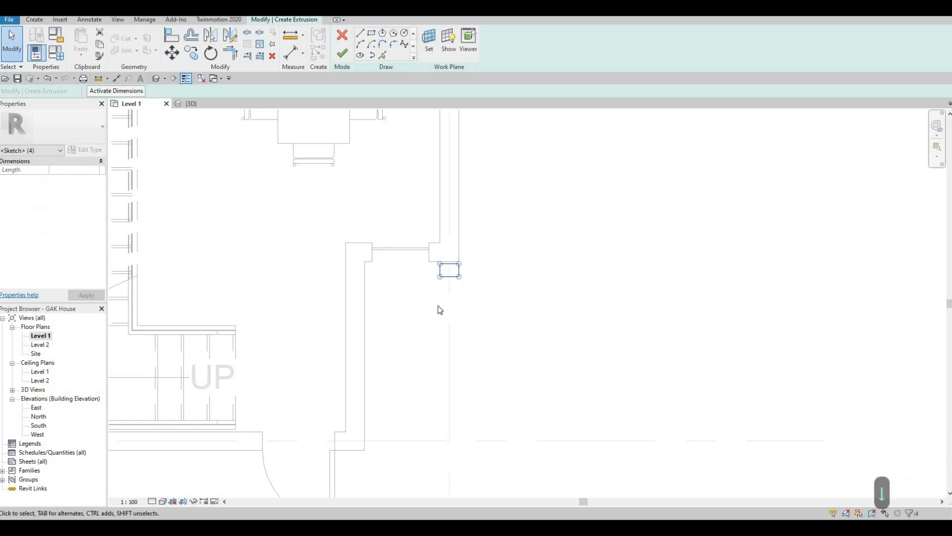
key(Left)
key(Left)
key(Down)
key(Right)
key(Down)
key(Down)
key(Down)
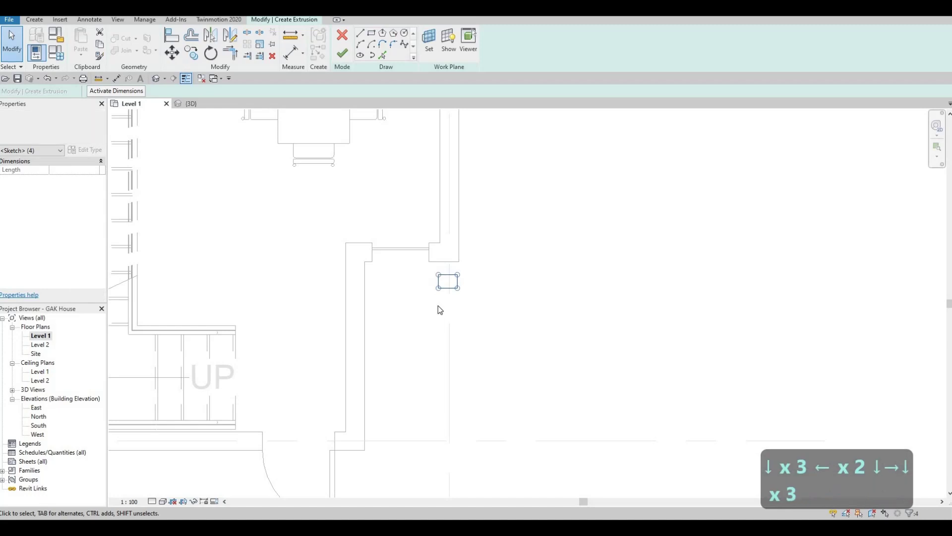
key(Up)
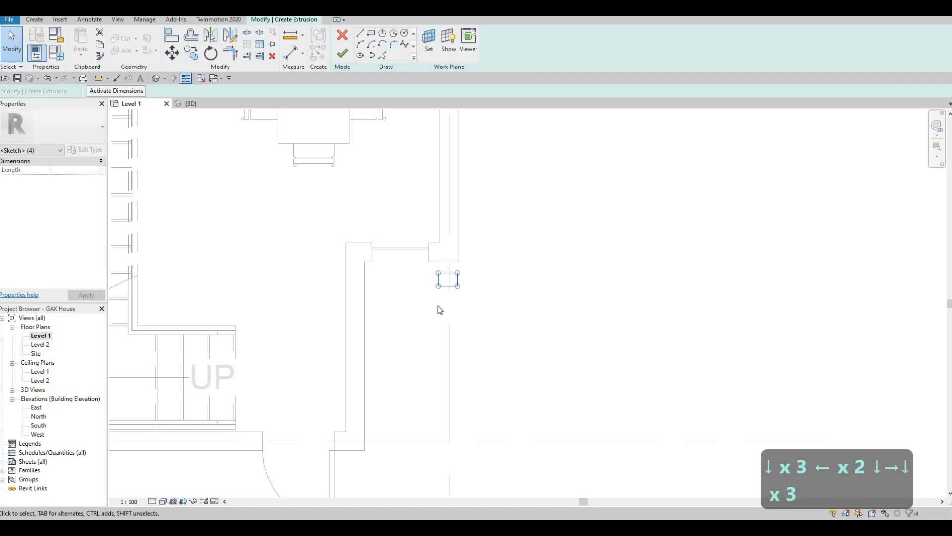
key(Escape)
key(Escape)
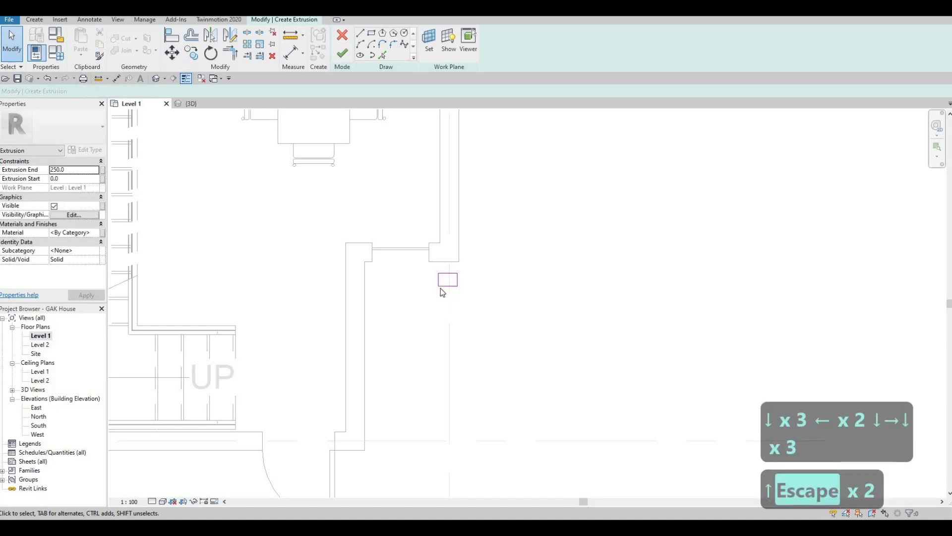
key(Tab)
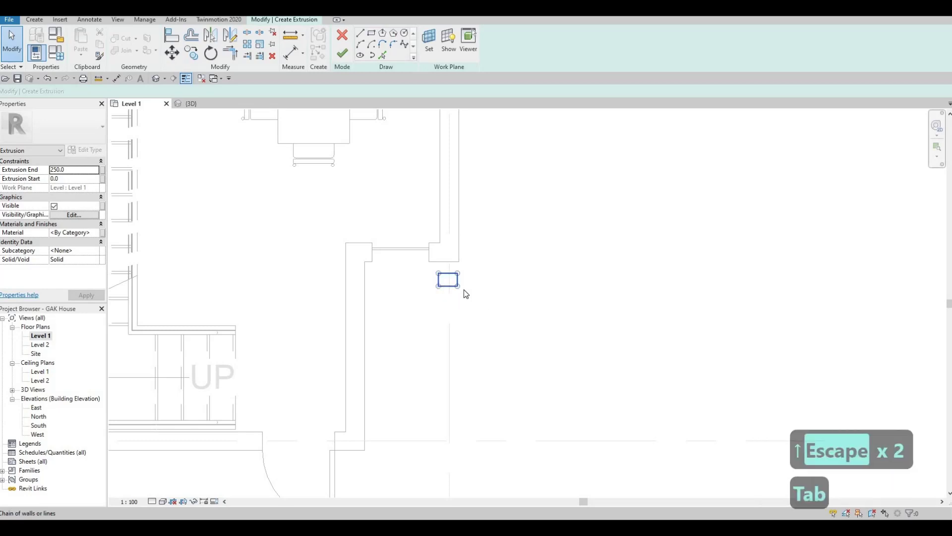
click(464, 289)
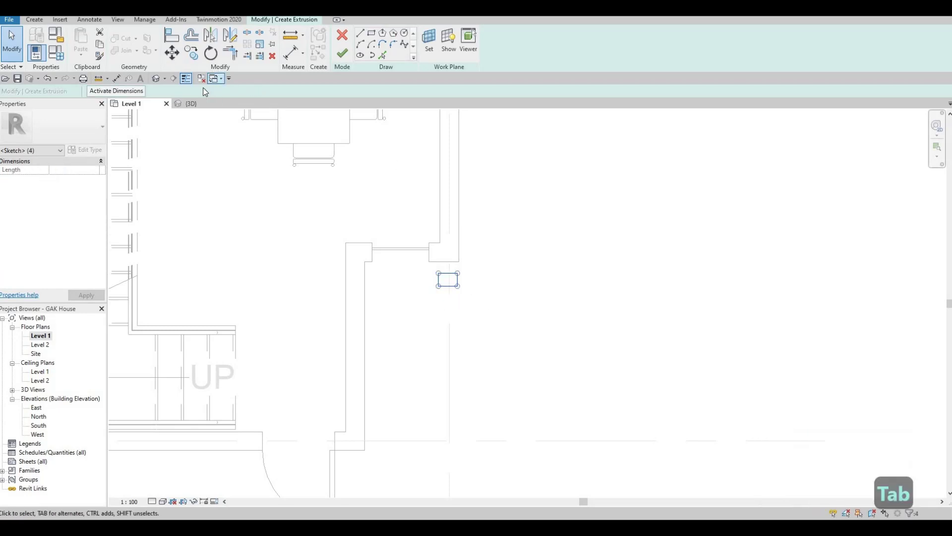
Start a multiple copy of the rectangle with the wall end as the base point
click(192, 53)
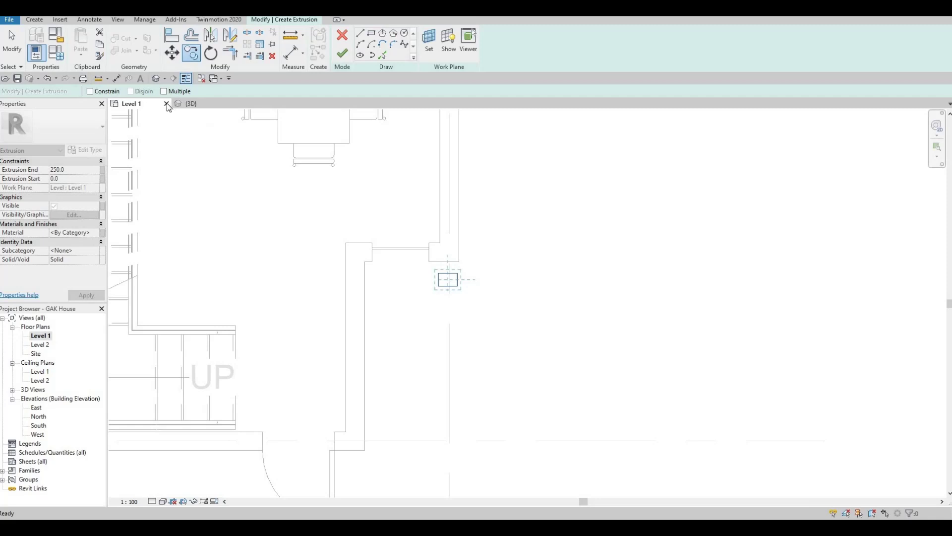
click(163, 91)
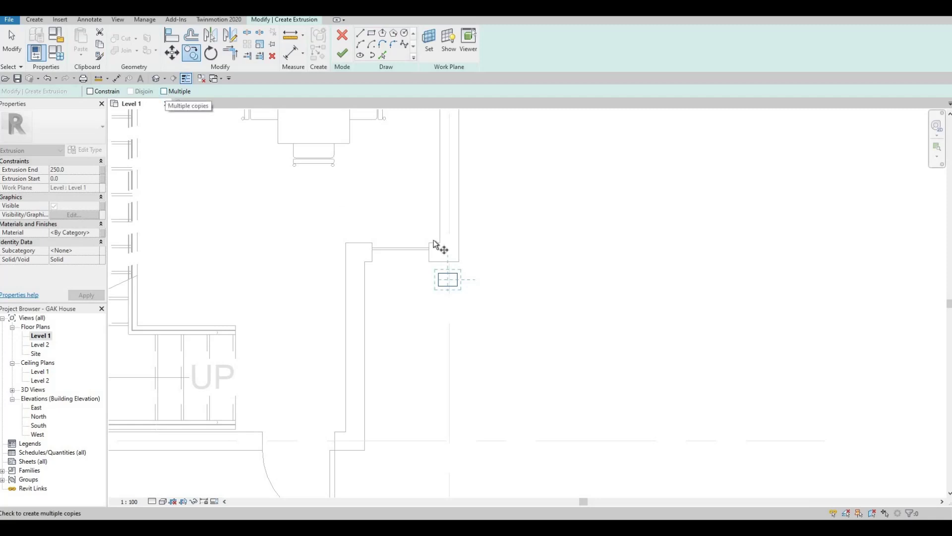
scroll(457, 279, up, 2)
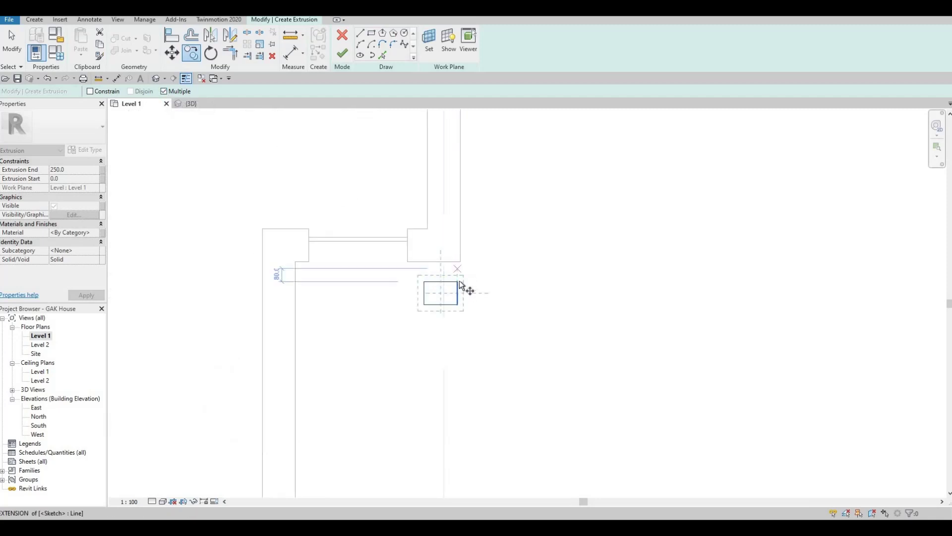
click(456, 260)
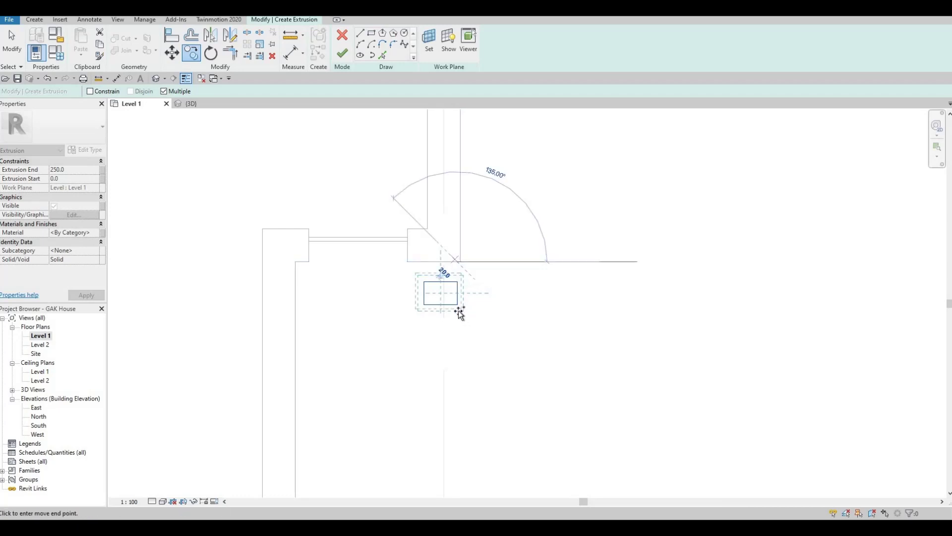
Place repeated rectangle copies downward to form an evenly spaced vertical column
click(459, 339)
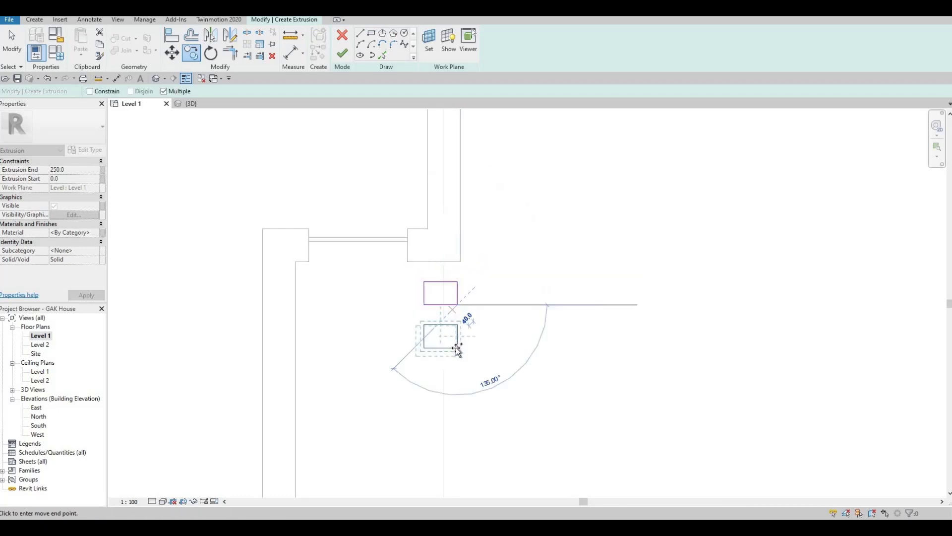
click(450, 297)
middle_drag(458, 394, 464, 296)
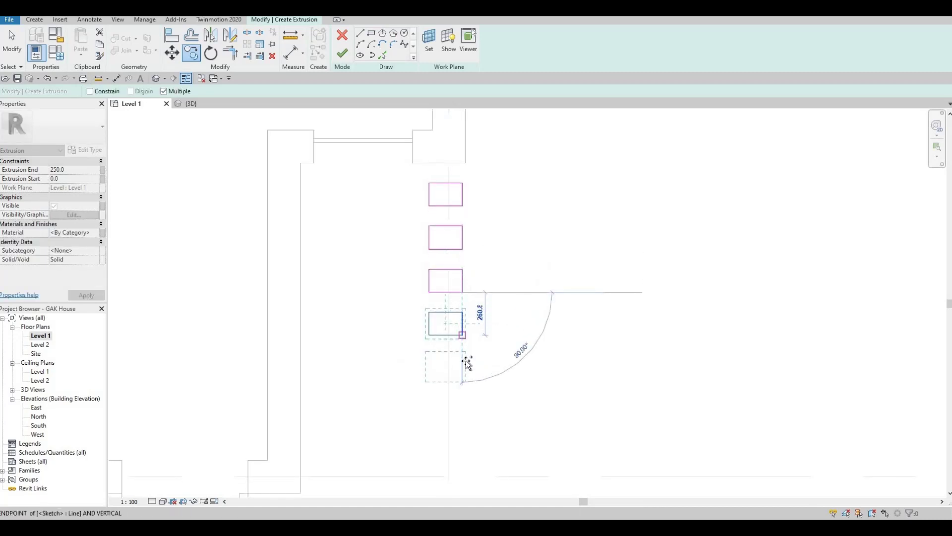
middle_drag(460, 335, 454, 277)
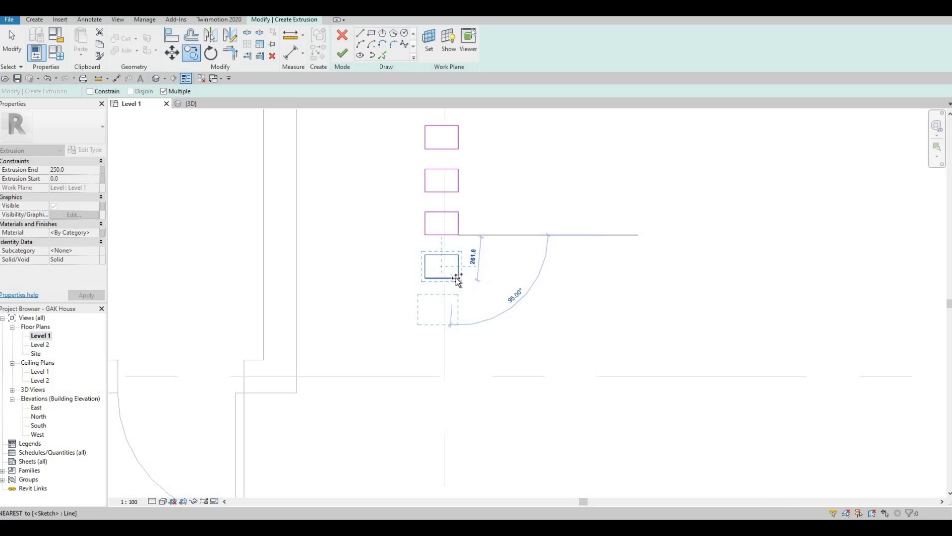
click(460, 313)
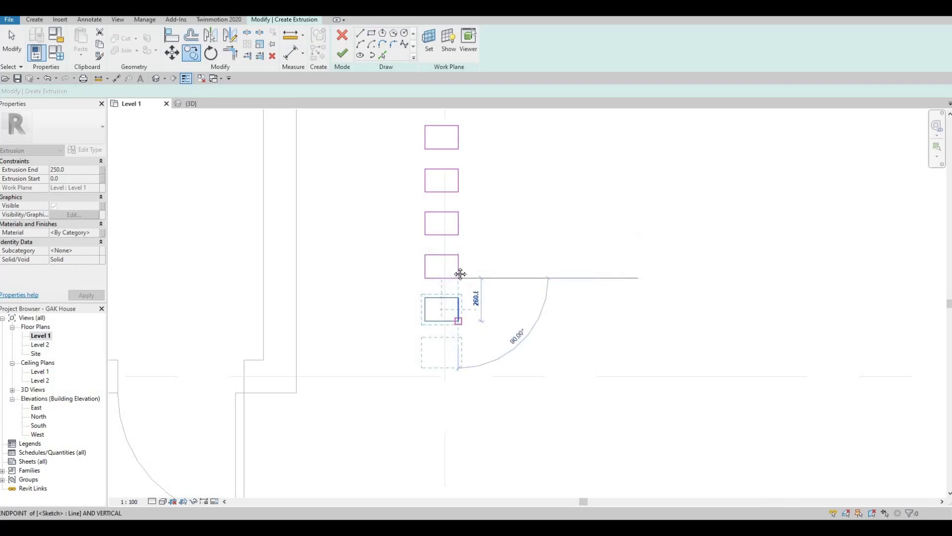
middle_drag(459, 322, 461, 287)
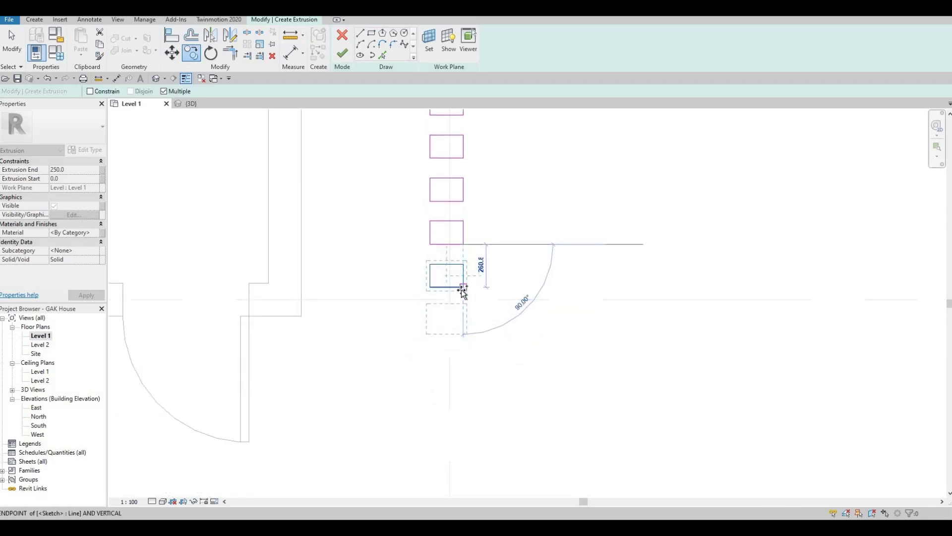
click(462, 292)
scroll(492, 346, down, 1)
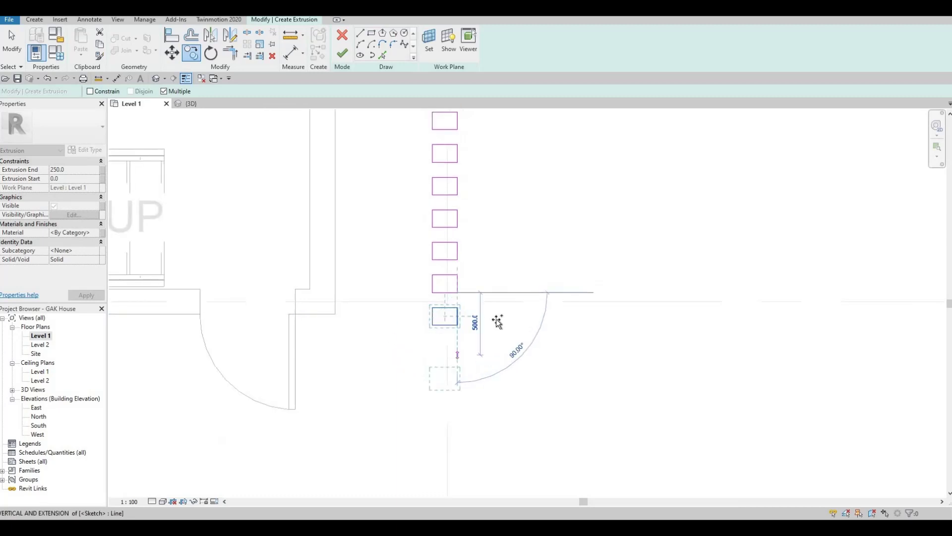
scroll(495, 355, down, 3)
scroll(484, 346, up, 3)
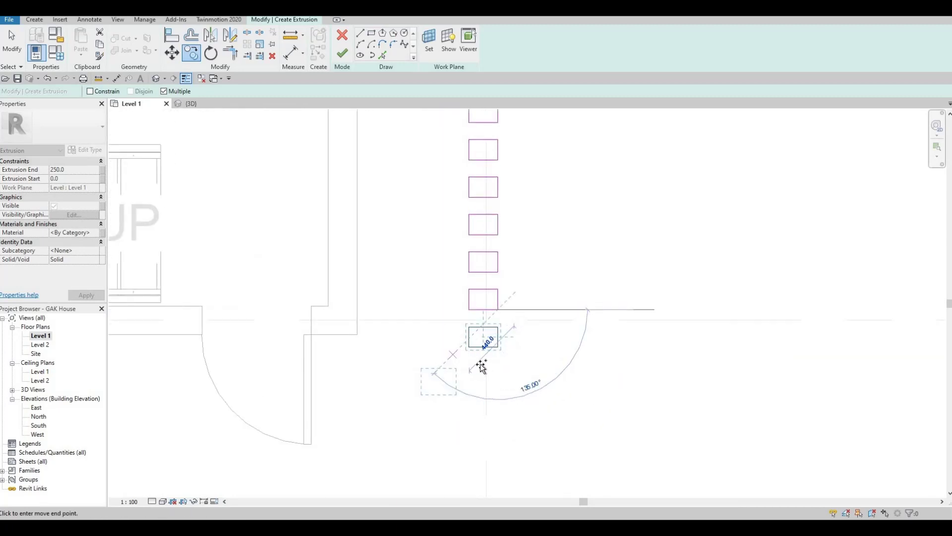
key(Escape)
key(Escape)
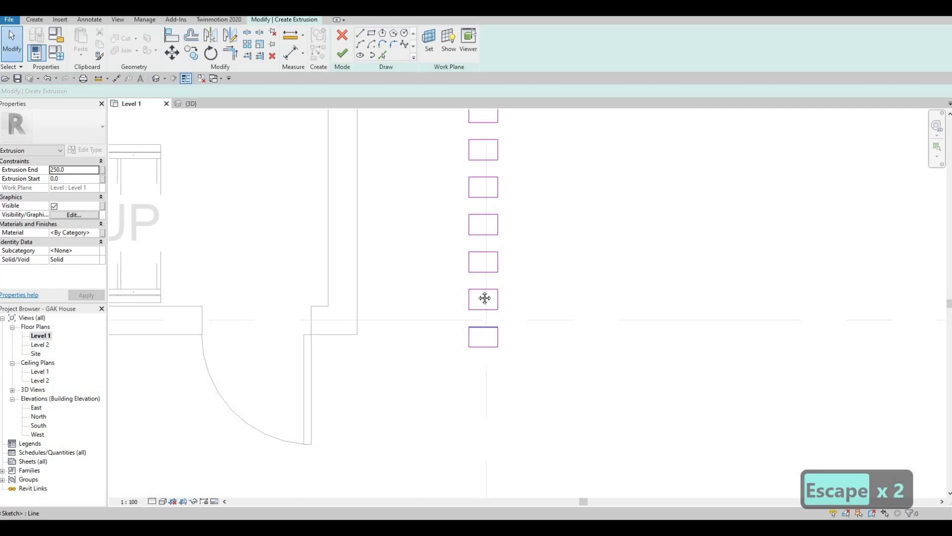
scroll(476, 268, down, 3)
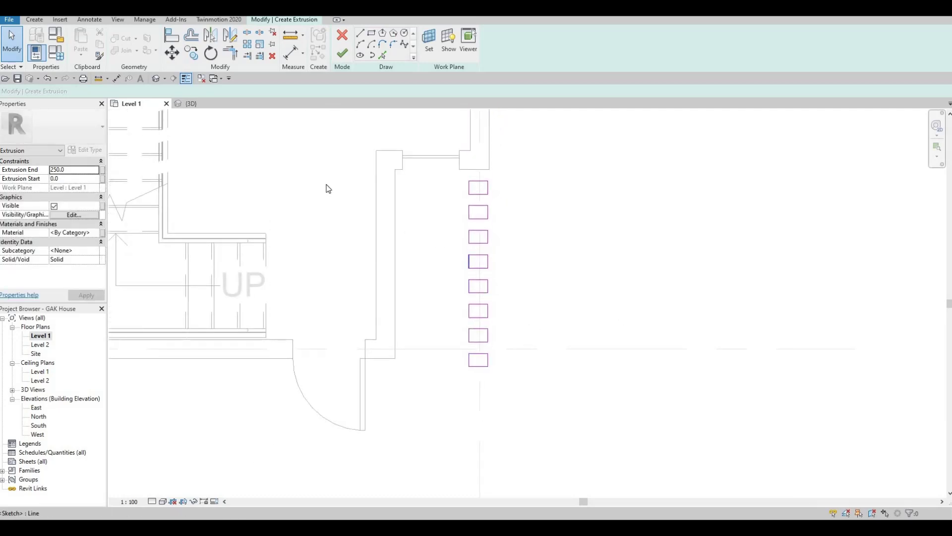
Assign Birch as the extrusion's material through the Material Browser
click(96, 234)
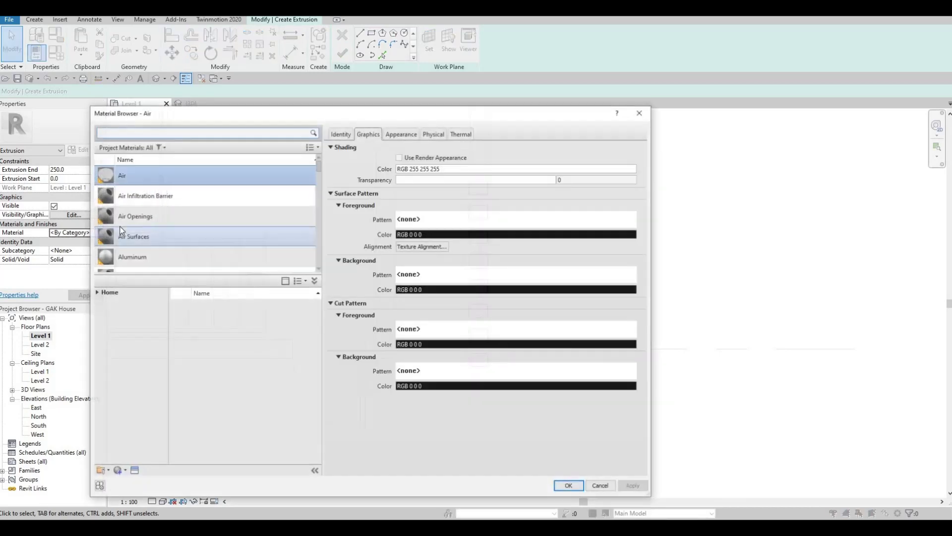
scroll(144, 216, down, 3)
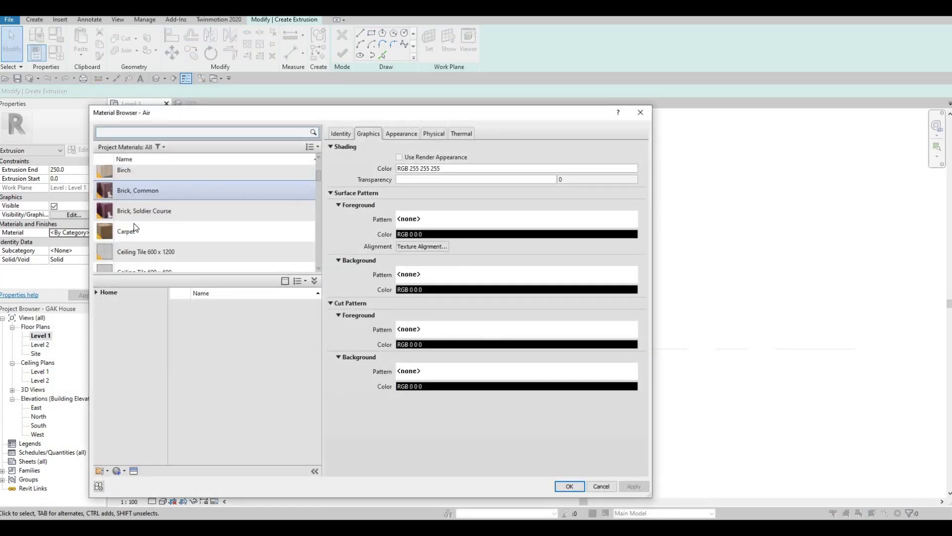
click(154, 132)
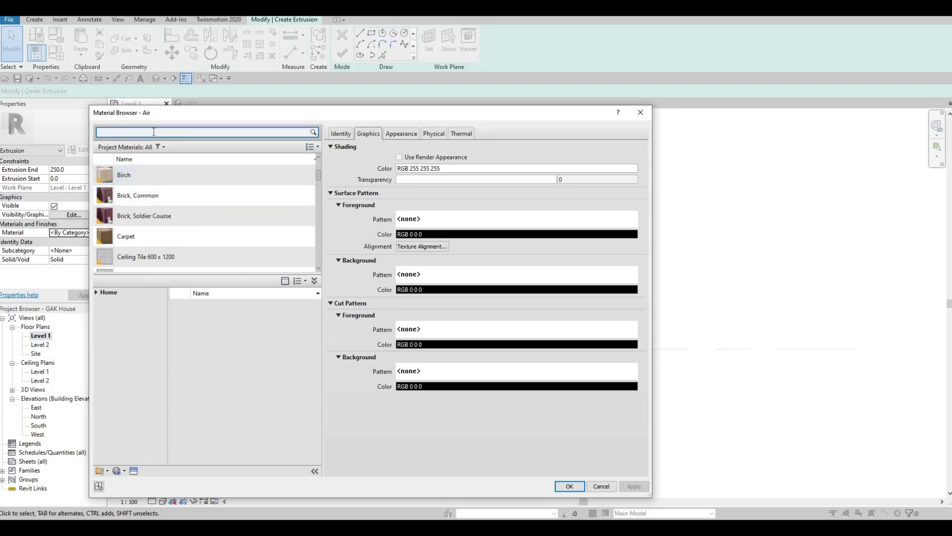
click(133, 176)
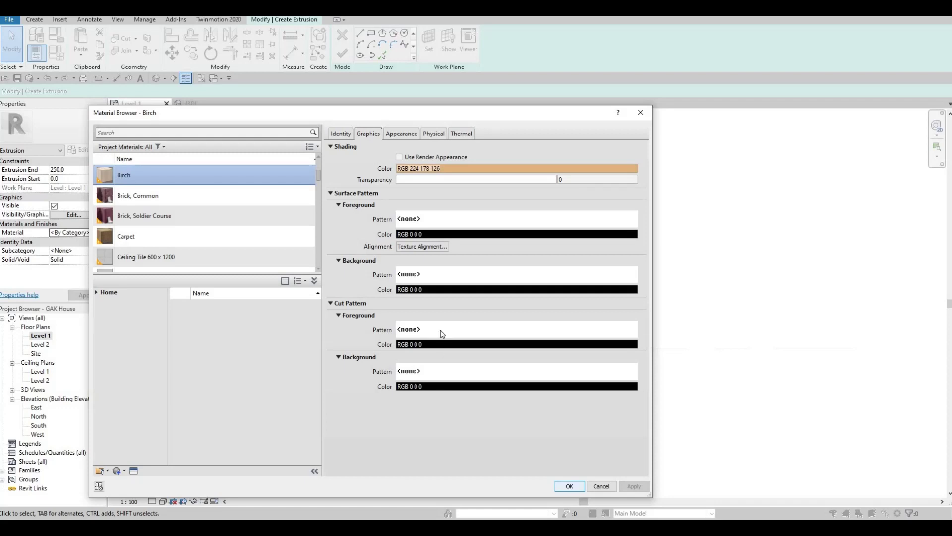
key(Return)
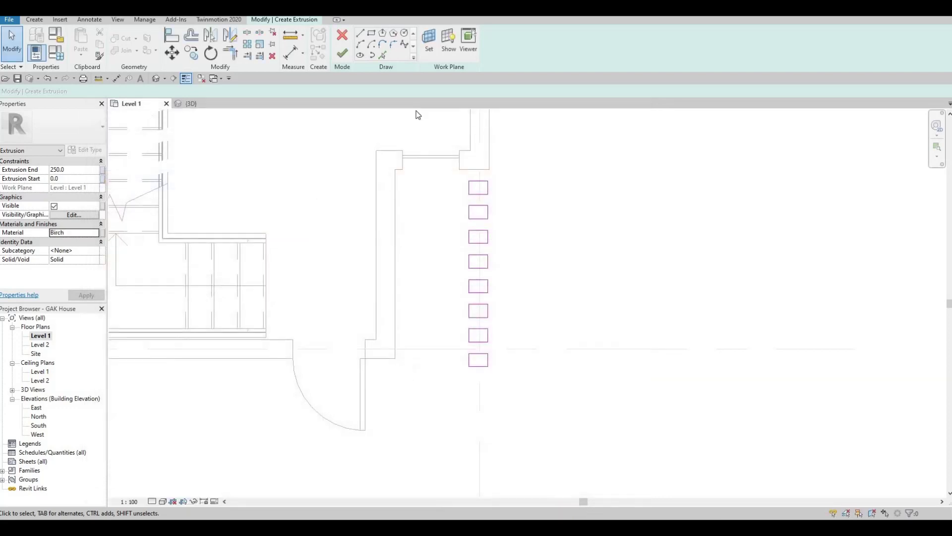
Finish the extrusion sketch, then select the eight Birch blocks by the entrance in 3D
click(342, 52)
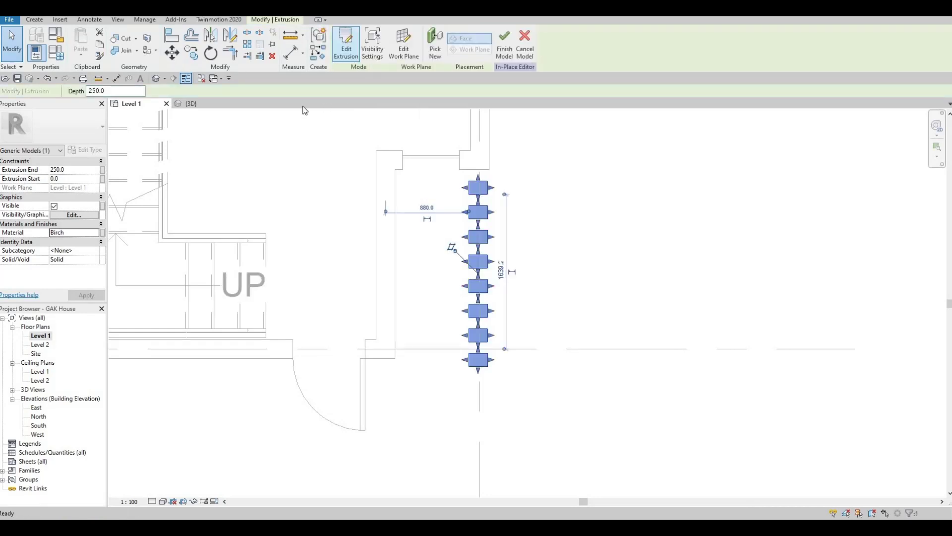
click(156, 80)
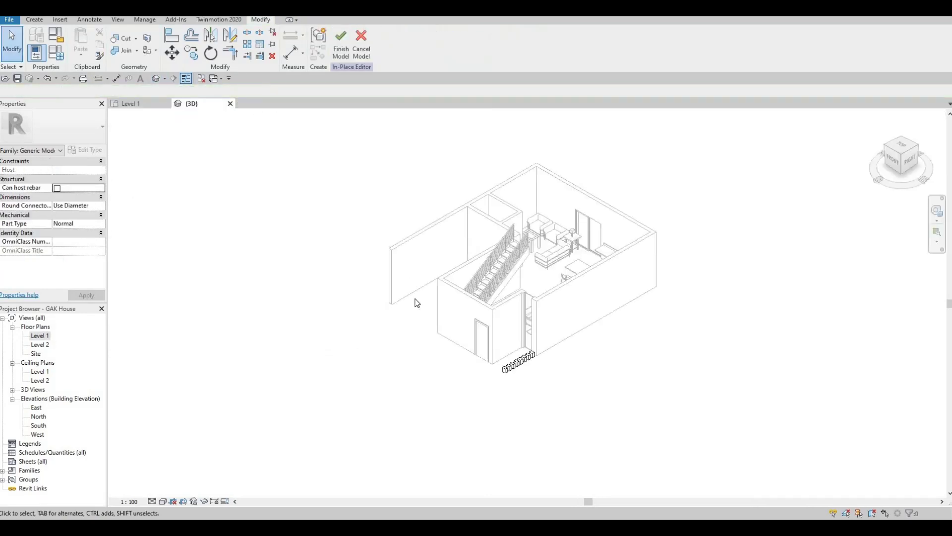
middle_drag(414, 302, 345, 282)
scroll(345, 282, up, 2)
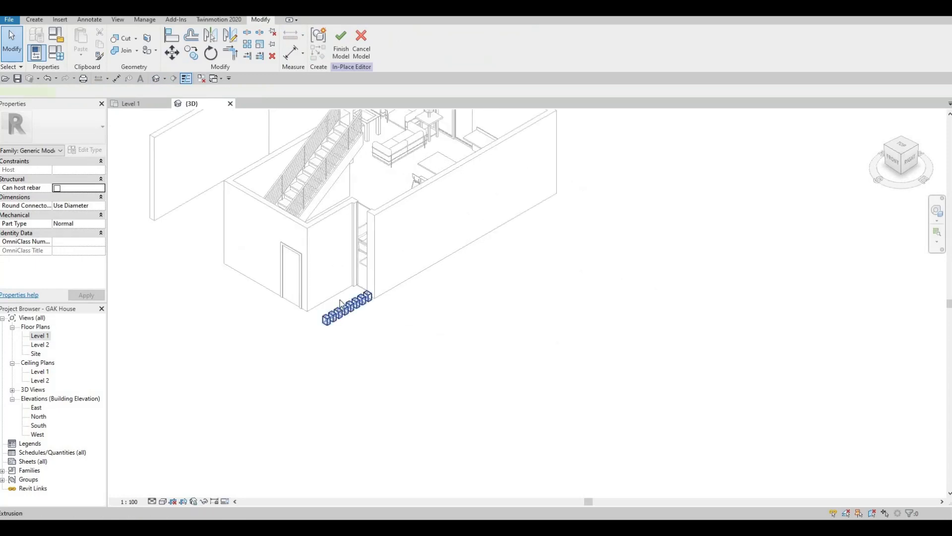
click(341, 304)
scroll(356, 301, up, 4)
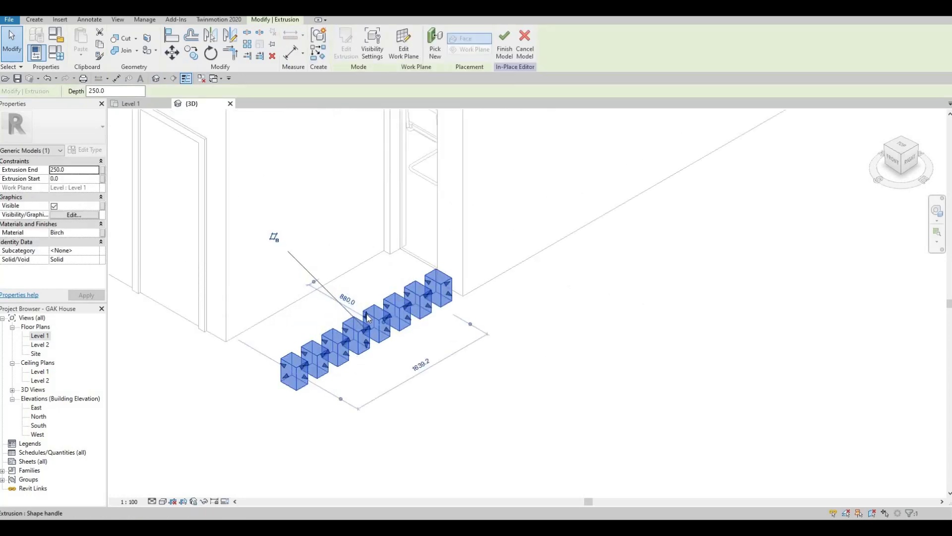
Stretch the birch blocks upward by their top handle until the extrusion ends at 3200.0
drag(367, 196, 367, 166)
middle_drag(367, 167, 361, 255)
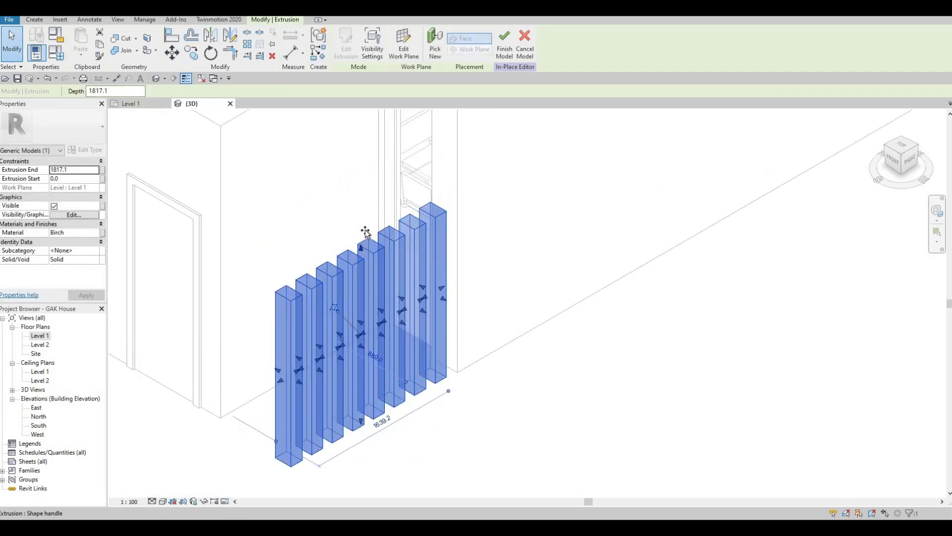
drag(365, 232, 362, 268)
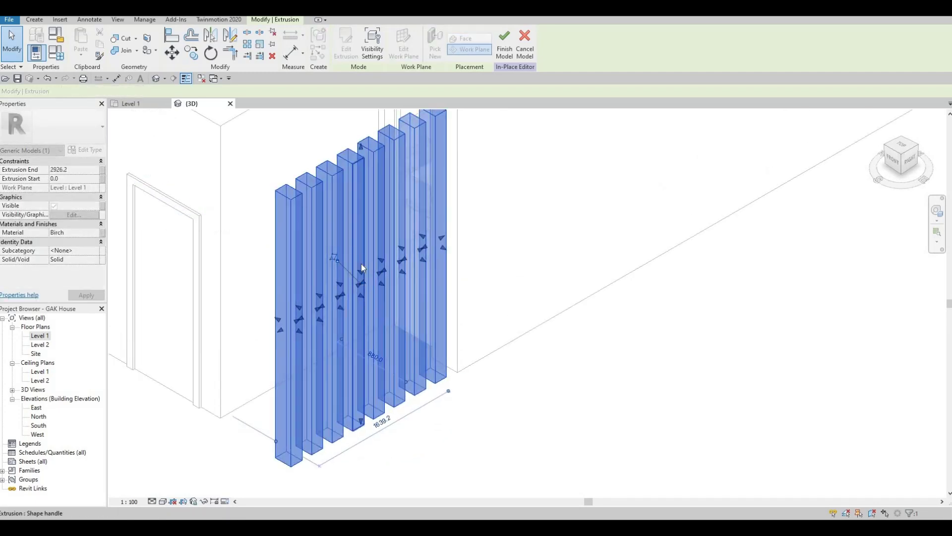
middle_drag(362, 267, 357, 367)
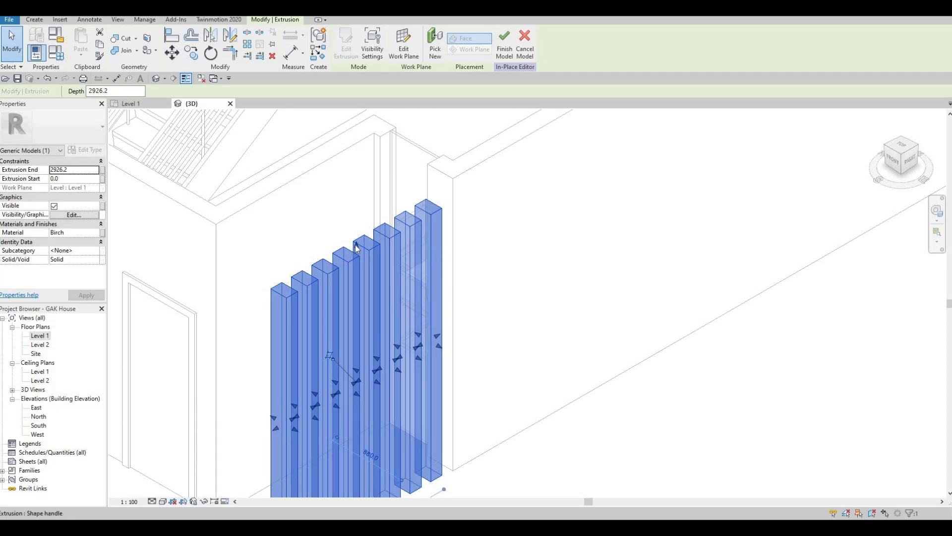
drag(357, 224, 350, 265)
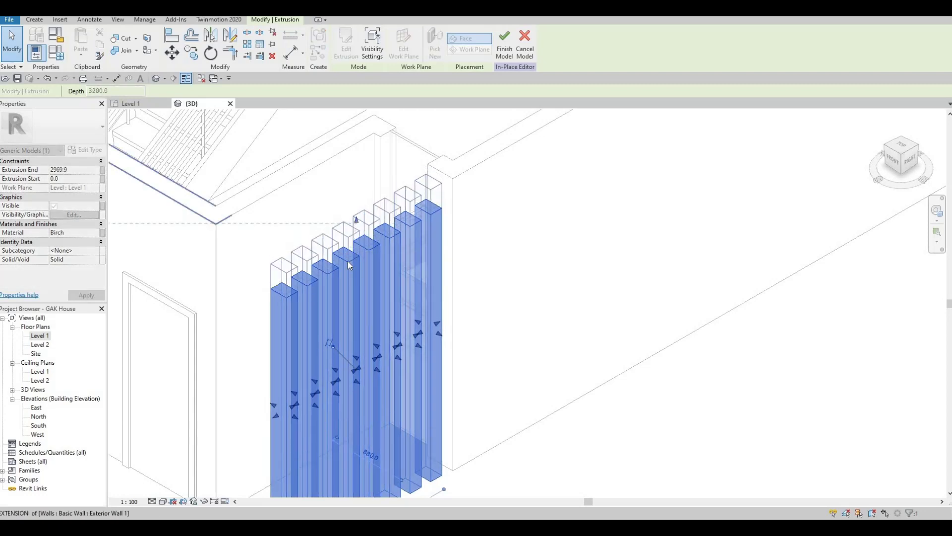
drag(359, 325, 366, 353)
shift+middle_drag(366, 353, 356, 275)
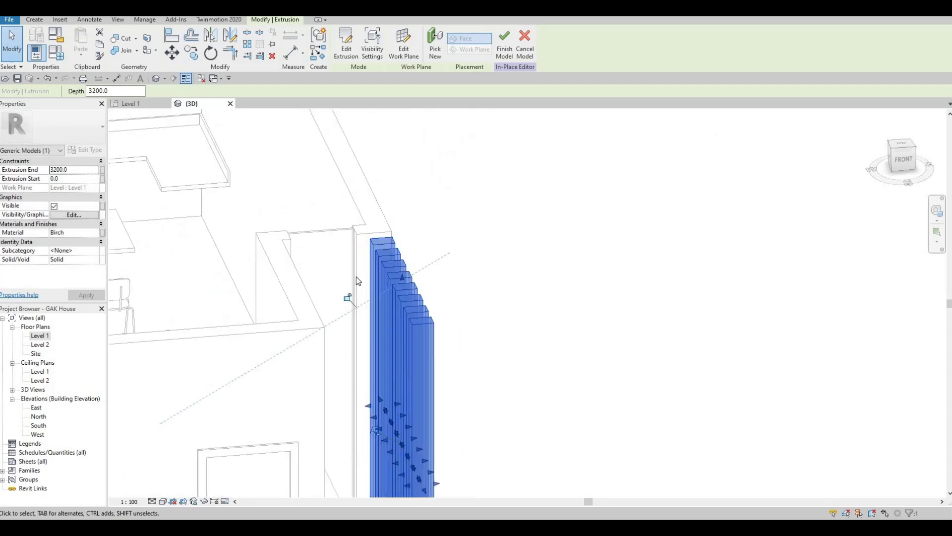
key(Escape)
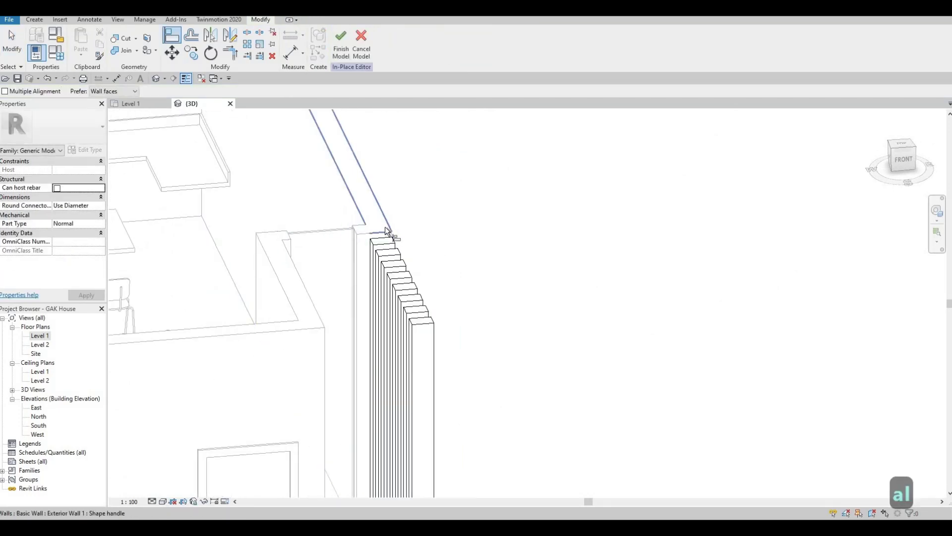
click(368, 204)
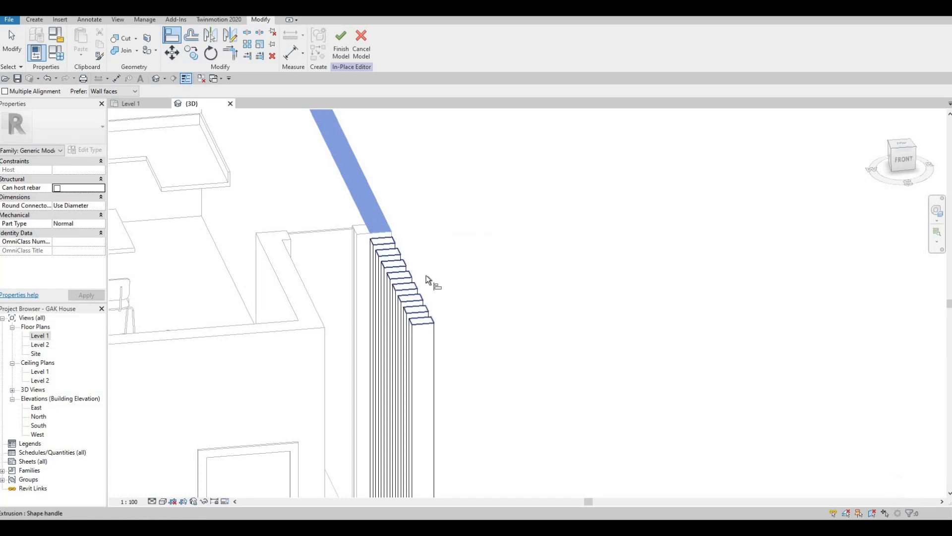
key(Escape)
key(Escape)
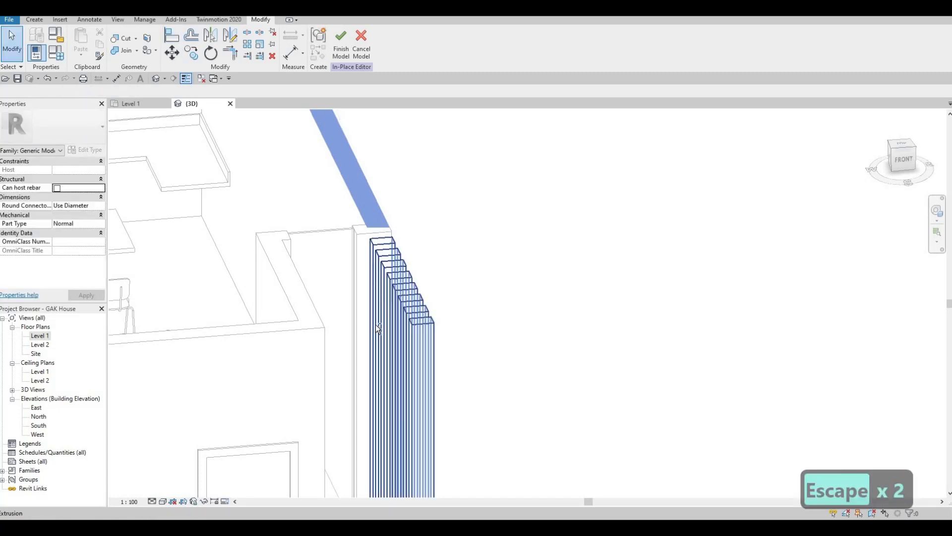
shift+middle_drag(352, 350, 411, 358)
scroll(380, 210, down, 2)
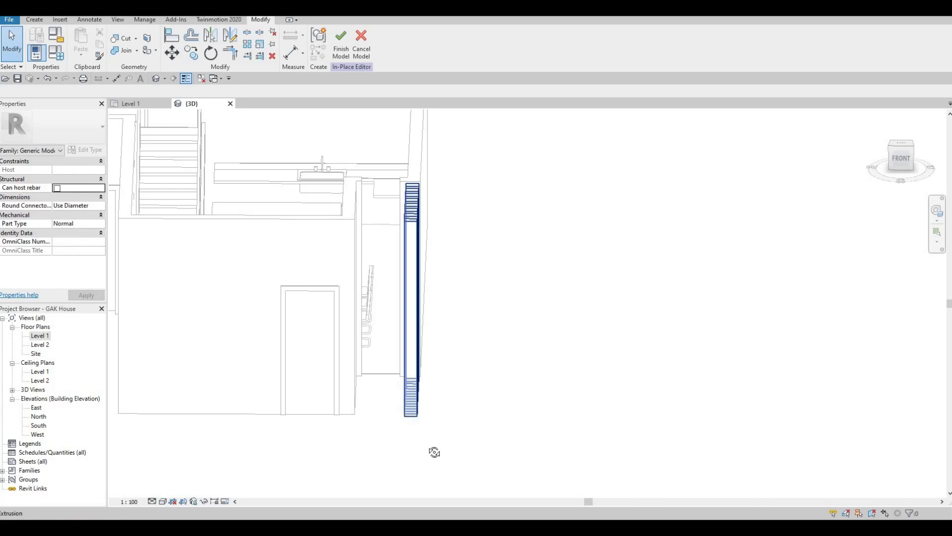
shift+middle_drag(433, 450, 406, 397)
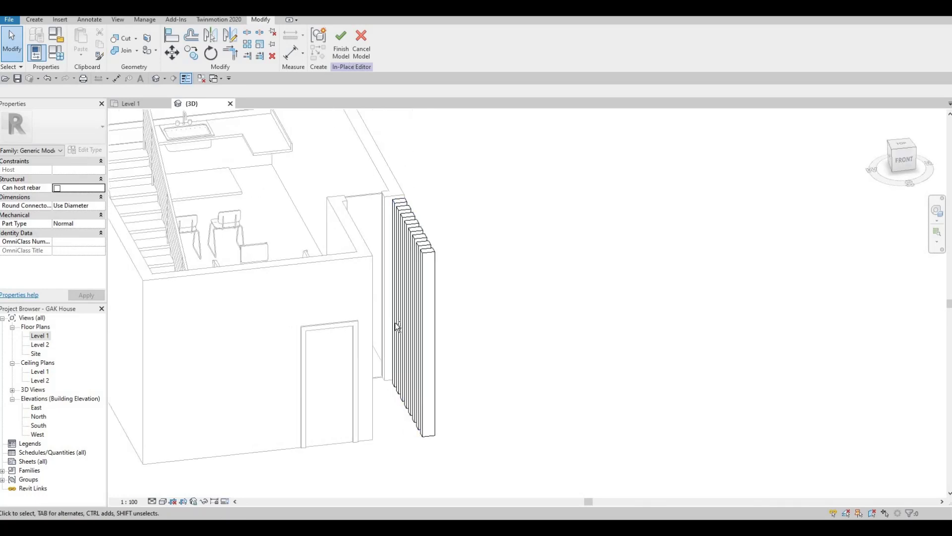
shift+middle_drag(320, 280, 392, 318)
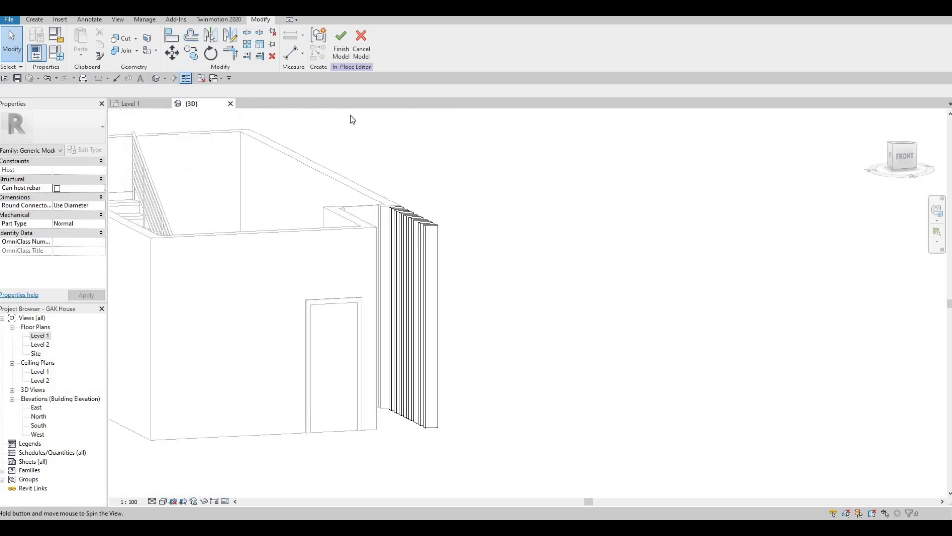
Commit the fin model and lower the curtain wall's top to a -220.6 offset
click(340, 43)
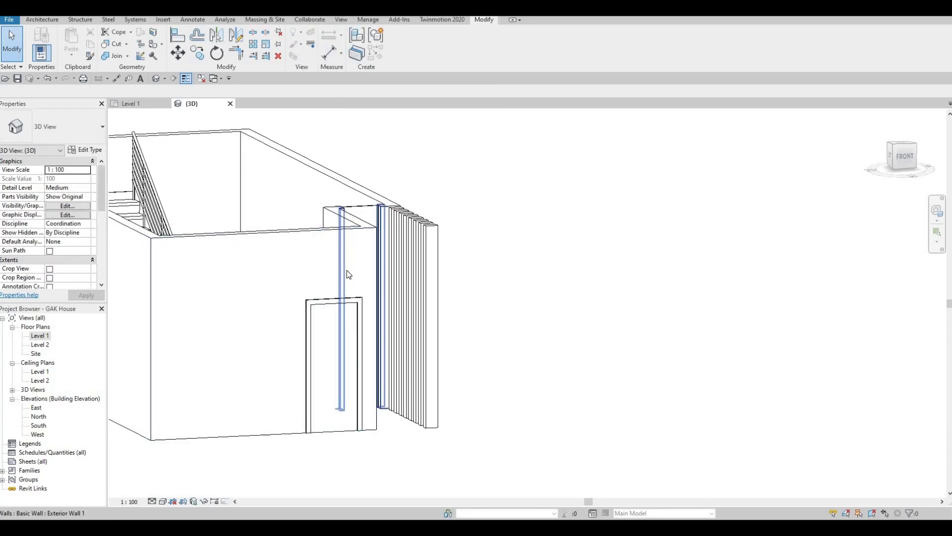
shift+middle_drag(348, 274, 317, 308)
click(389, 202)
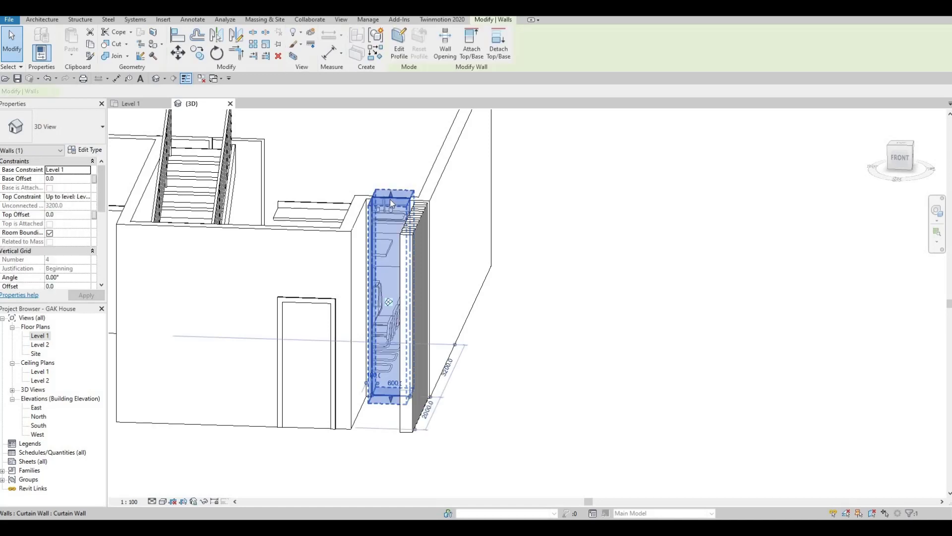
drag(391, 200, 392, 210)
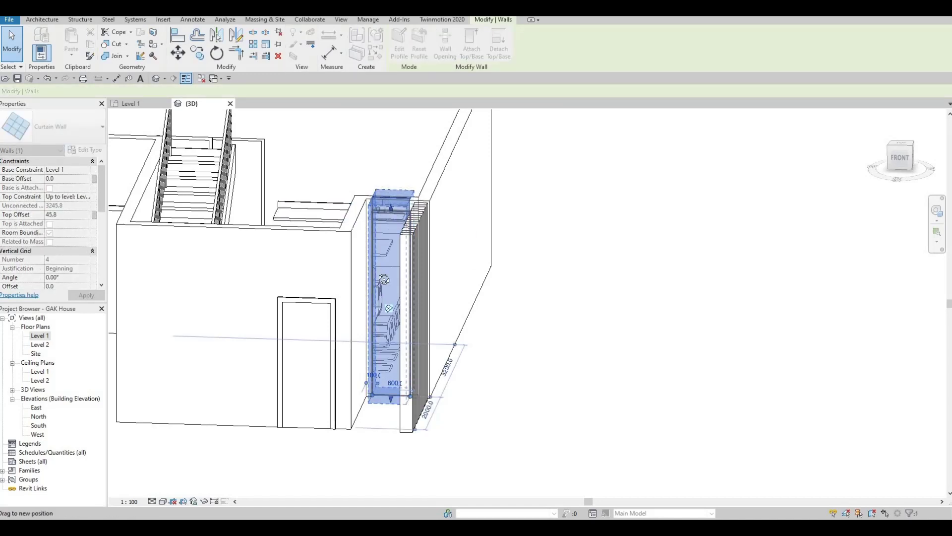
shift+middle_drag(384, 279, 393, 410)
key(F1)
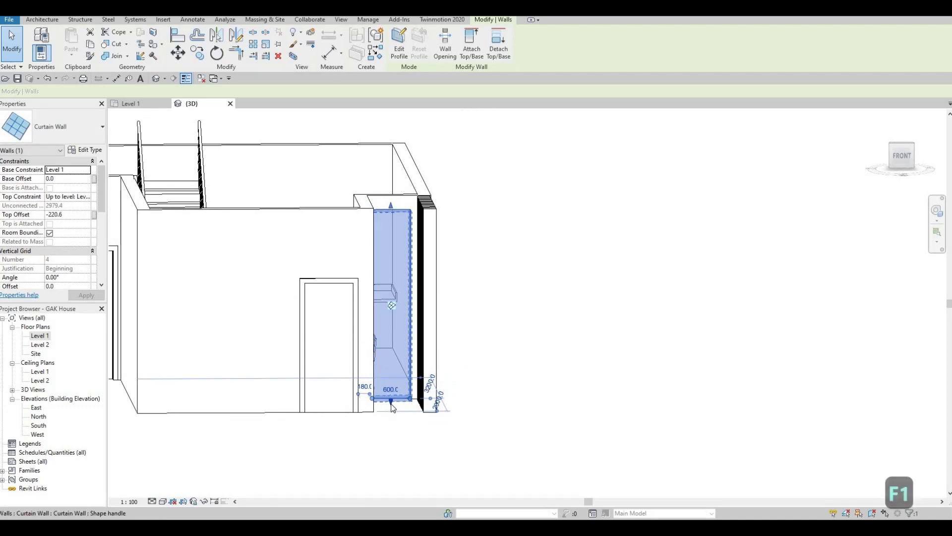
Raise the curtain wall's base to a 223.3 offset
mouse_move(391, 388)
mouse_down()
mouse_move(473, 396)
mouse_move(393, 385)
mouse_up()
shift+middle_drag(387, 419, 395, 389)
key(Escape)
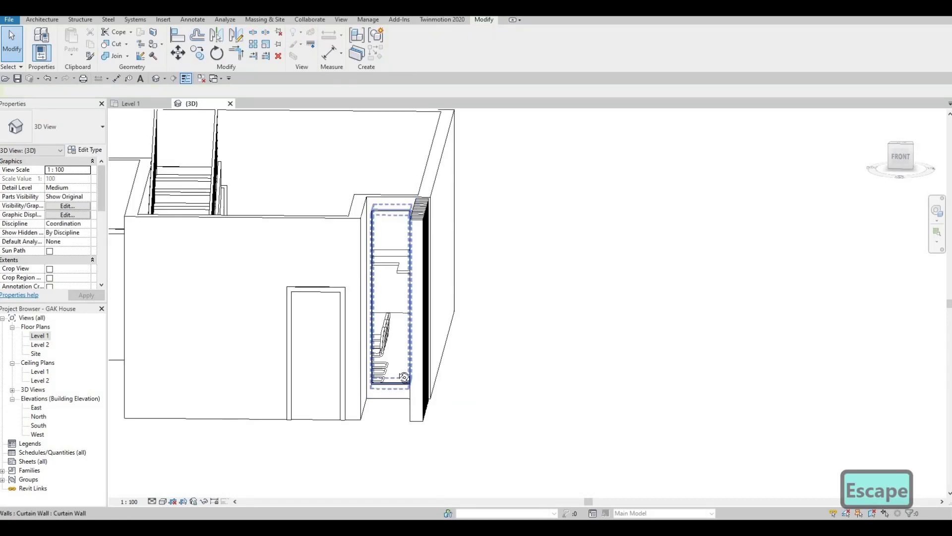
shift+middle_drag(390, 401, 378, 240)
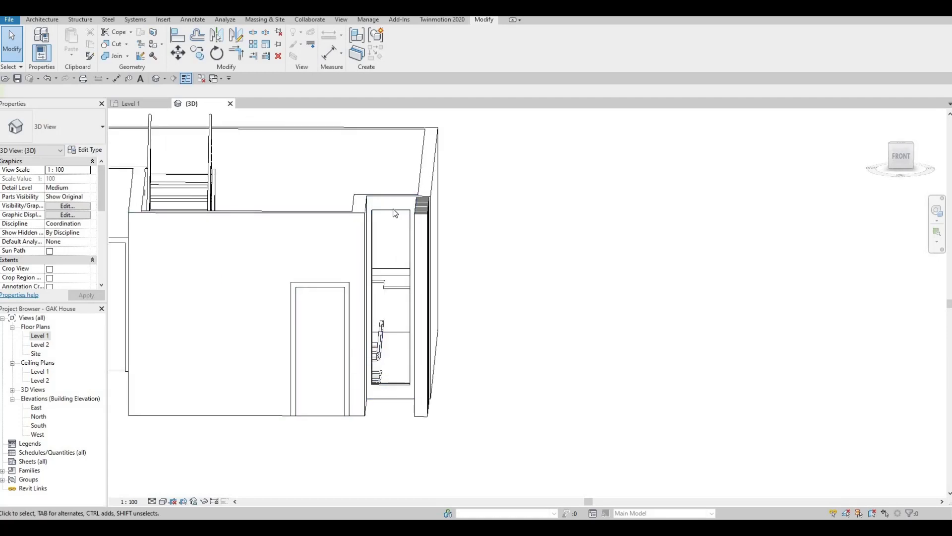
Select the railing running along the stair wall for removal
shift+middle_drag(334, 431, 457, 338)
scroll(458, 337, down, 3)
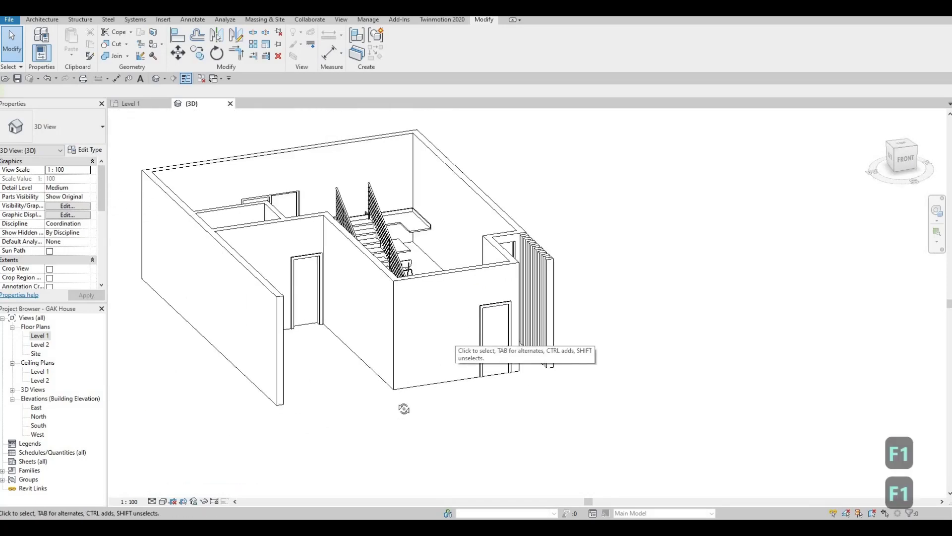
shift+middle_drag(399, 396, 404, 246)
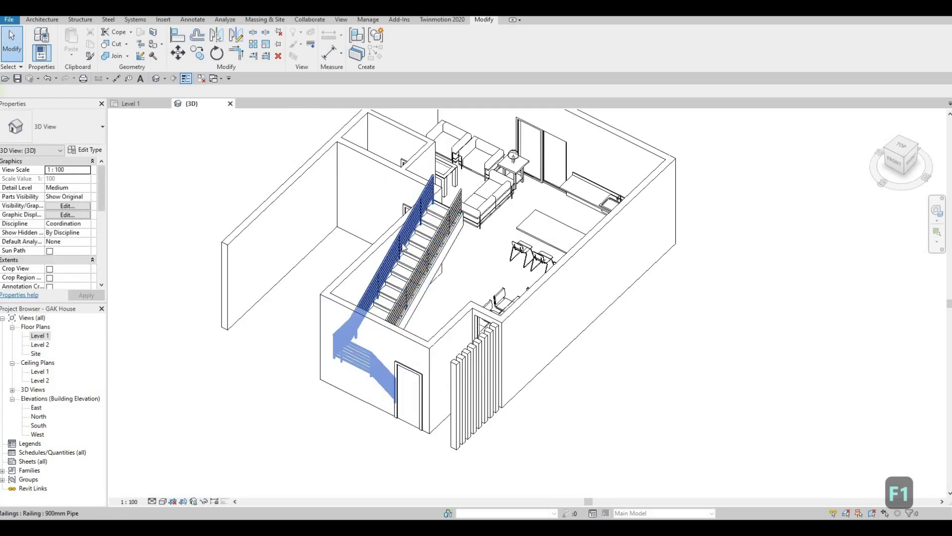
click(400, 282)
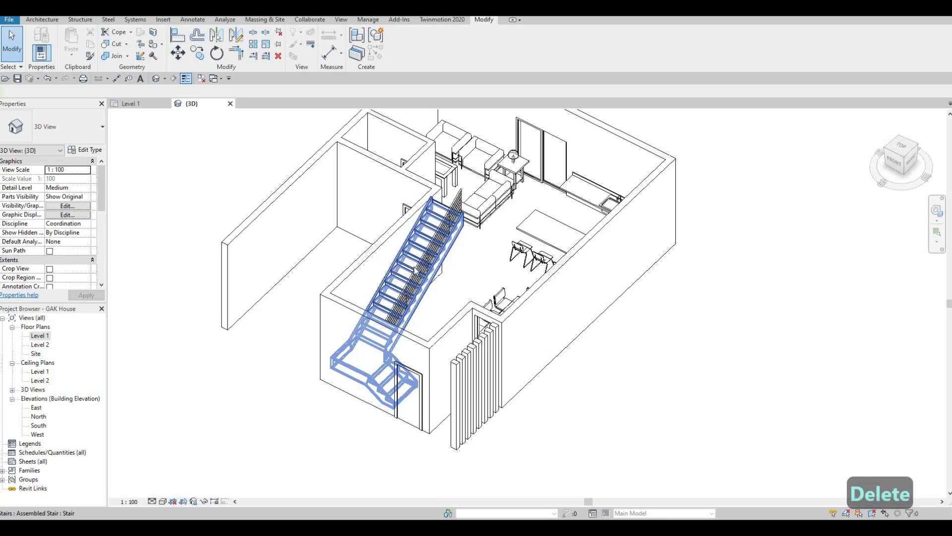
Orbit and zoom around the house to inspect the stair and living area from above
shift+middle_drag(414, 271, 416, 369)
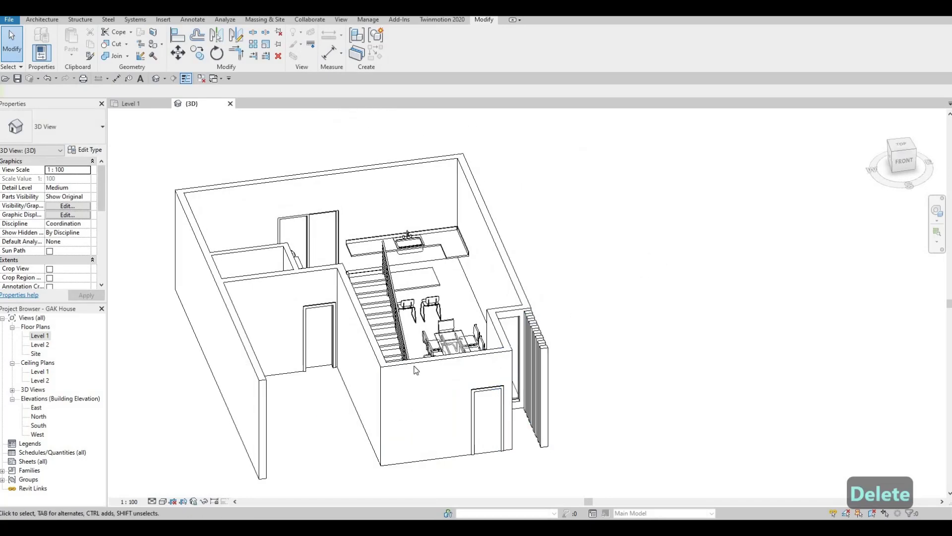
shift+middle_drag(527, 404, 372, 353)
shift+middle_drag(480, 255, 428, 289)
scroll(383, 413, up, 3)
scroll(378, 318, down, 5)
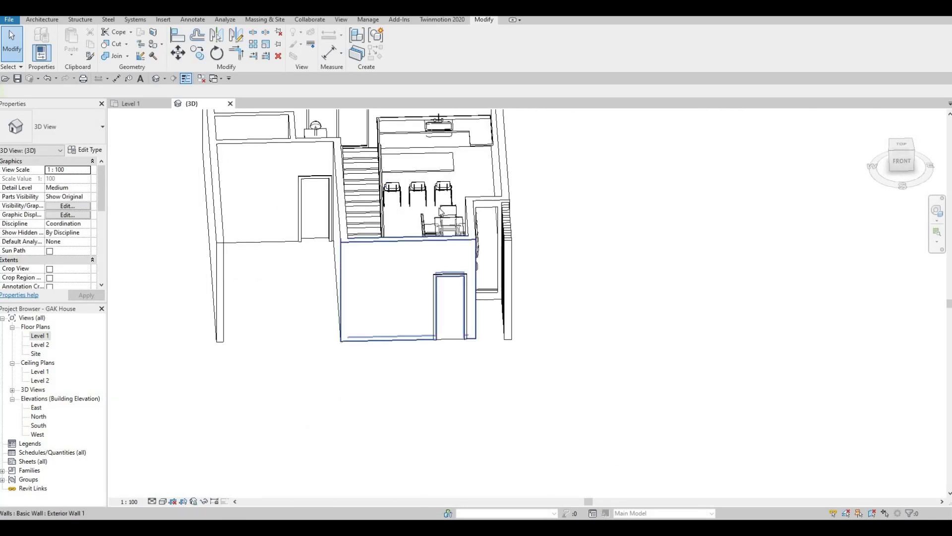
shift+middle_drag(440, 211, 337, 278)
scroll(323, 298, up, 5)
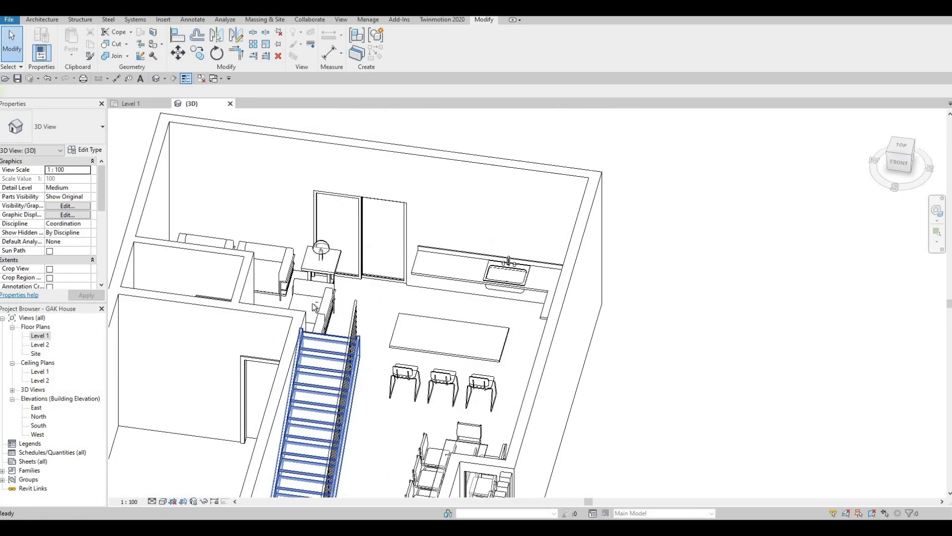
scroll(313, 307, up, 3)
shift+middle_drag(268, 309, 457, 244)
scroll(299, 305, up, 4)
scroll(311, 324, down, 5)
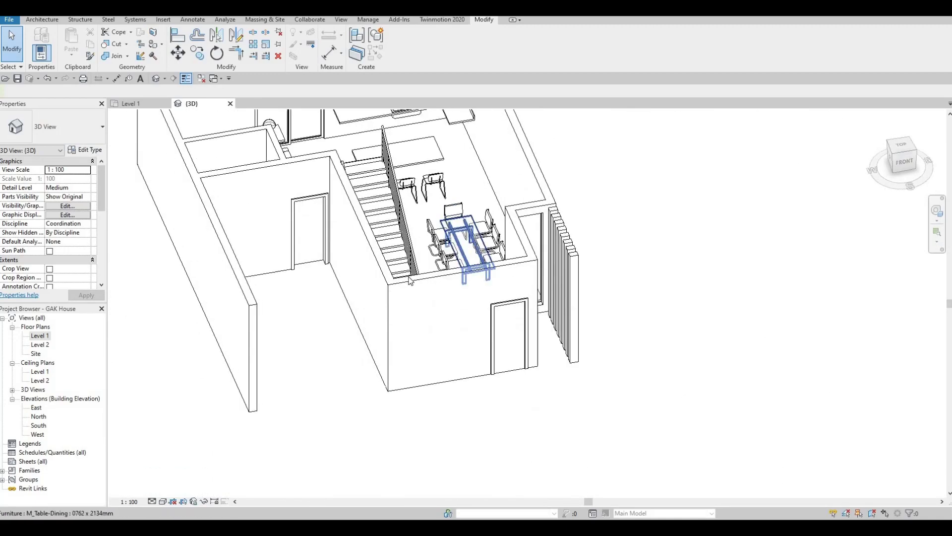
double_click(41, 337)
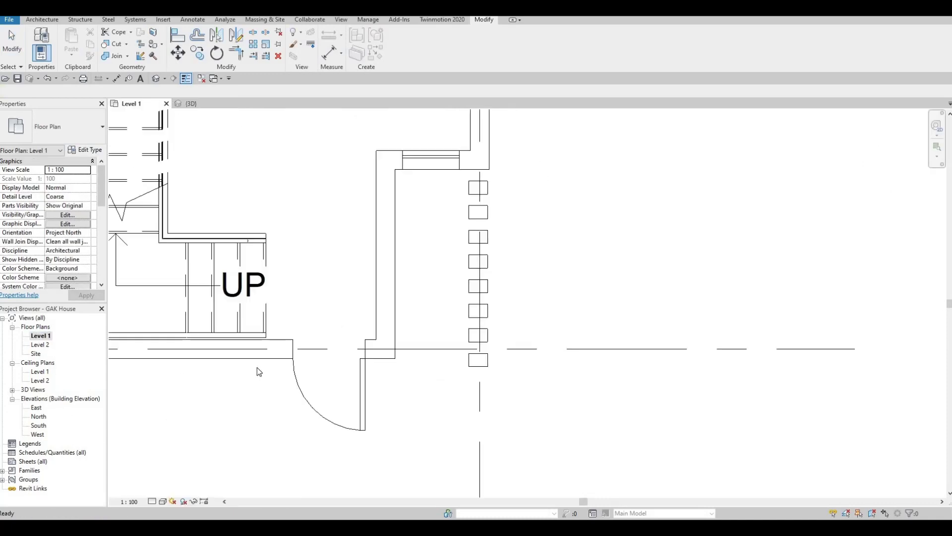
scroll(439, 325, down, 4)
scroll(355, 385, down, 2)
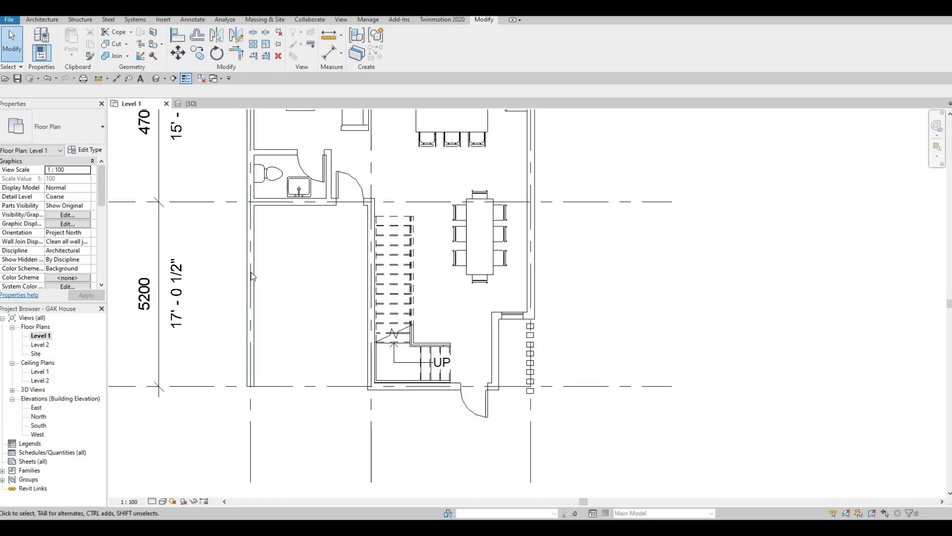
scroll(278, 326, down, 3)
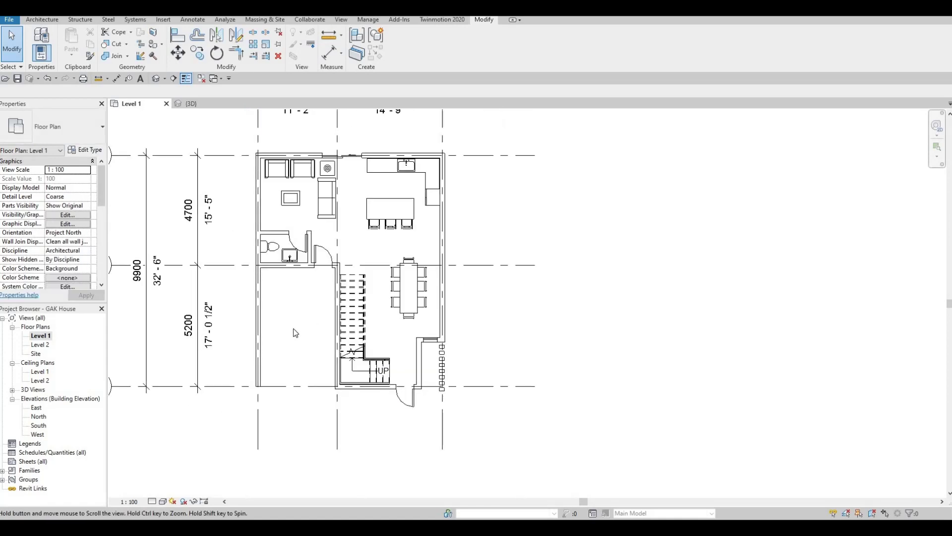
scroll(374, 339, down, 2)
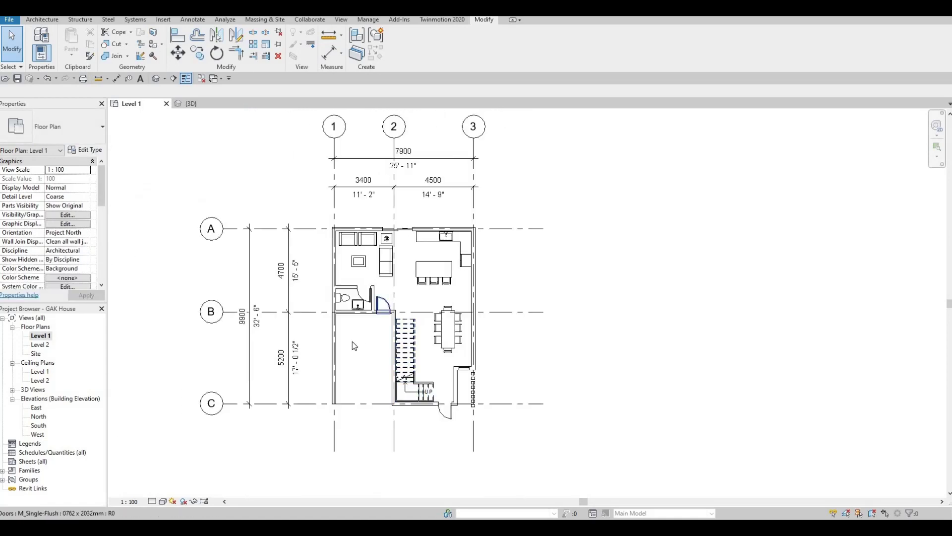
middle_drag(352, 341, 355, 362)
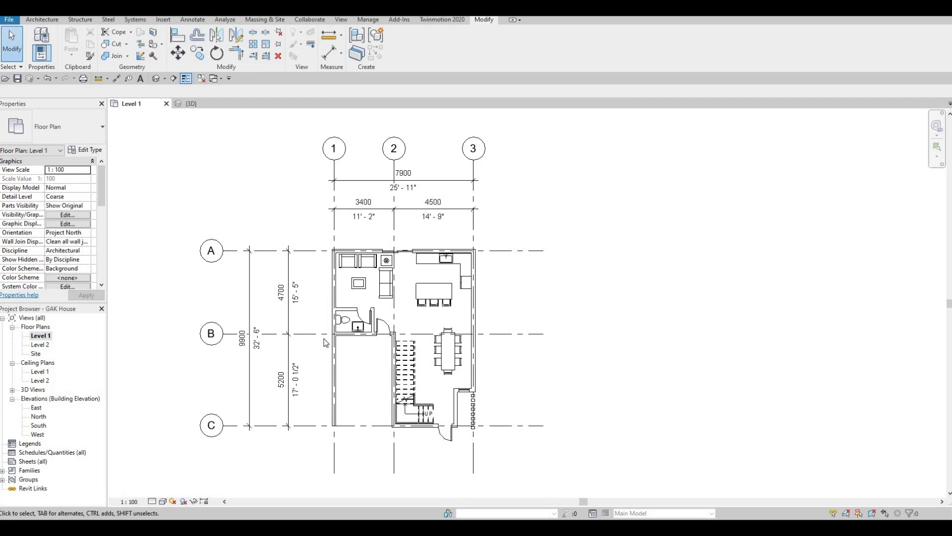
click(187, 103)
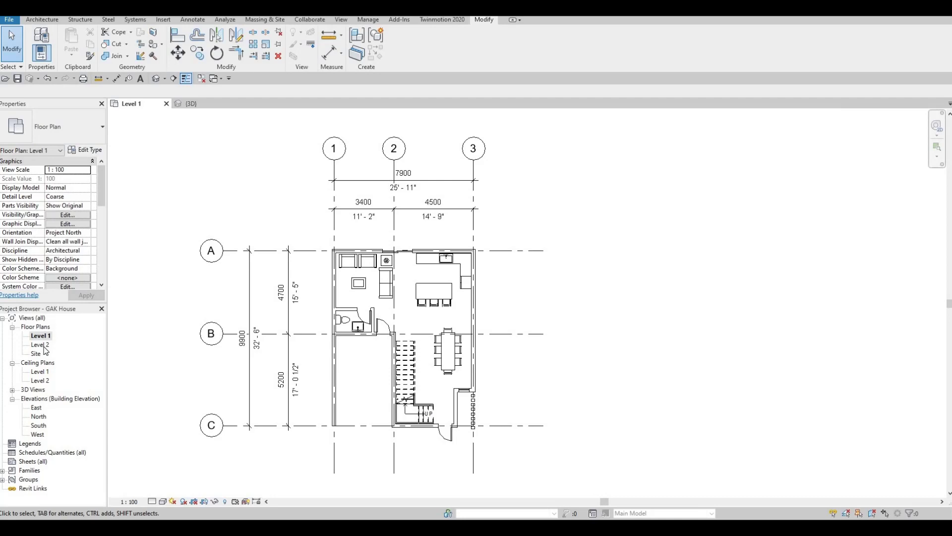
Open the Level 2 plan and switch its underlay base level to None, then back to Level 1
double_click(41, 345)
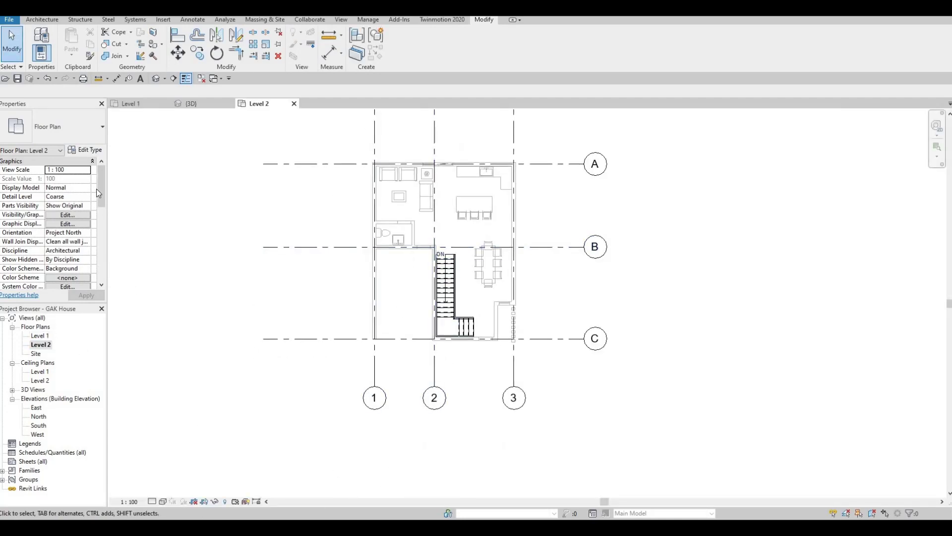
click(100, 219)
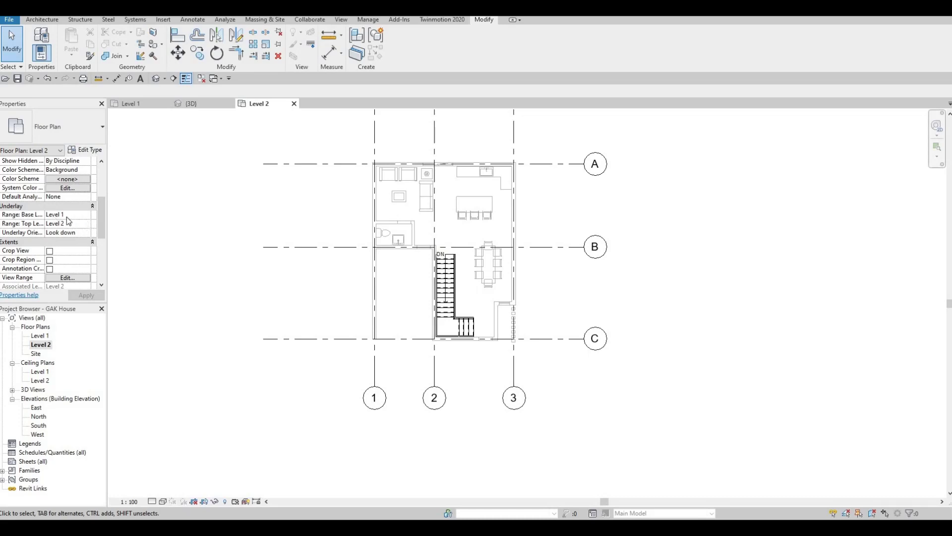
click(75, 216)
click(57, 215)
key(Up)
key(Return)
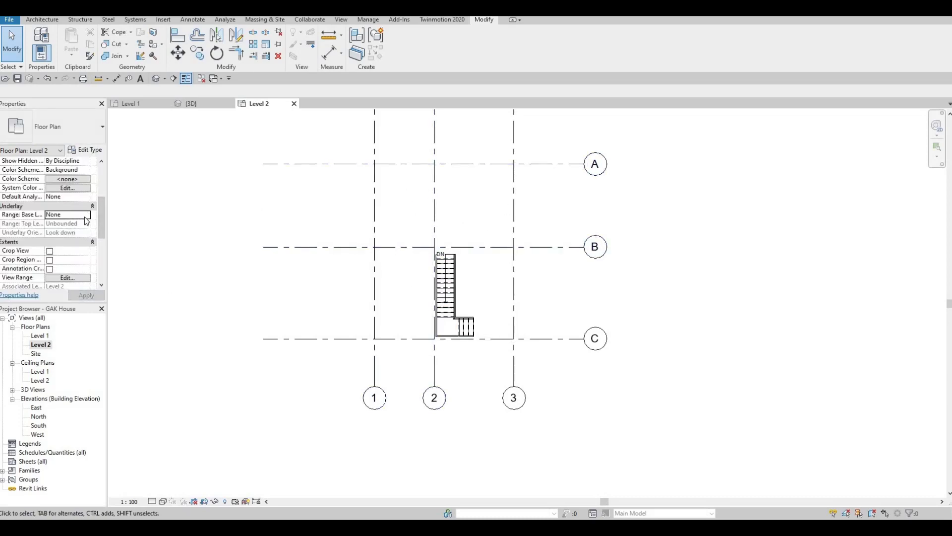
click(70, 215)
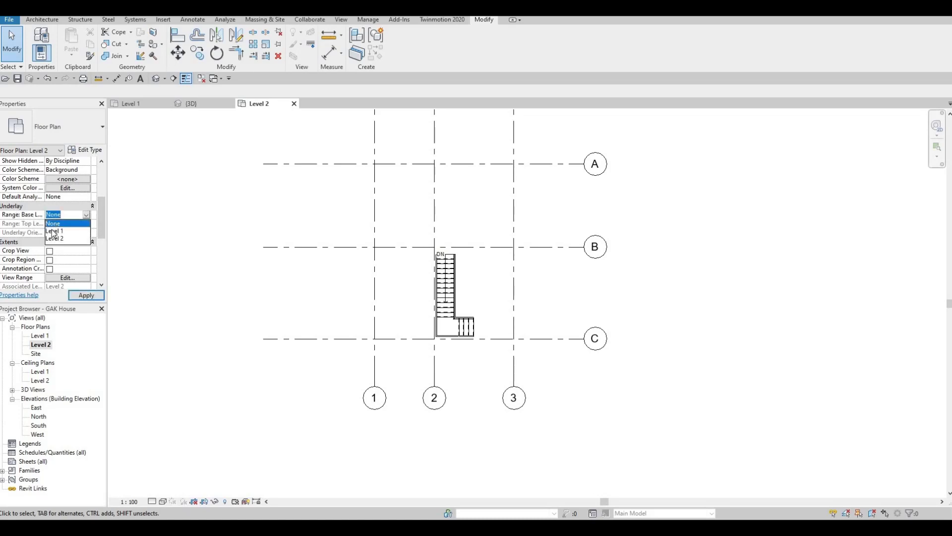
click(55, 231)
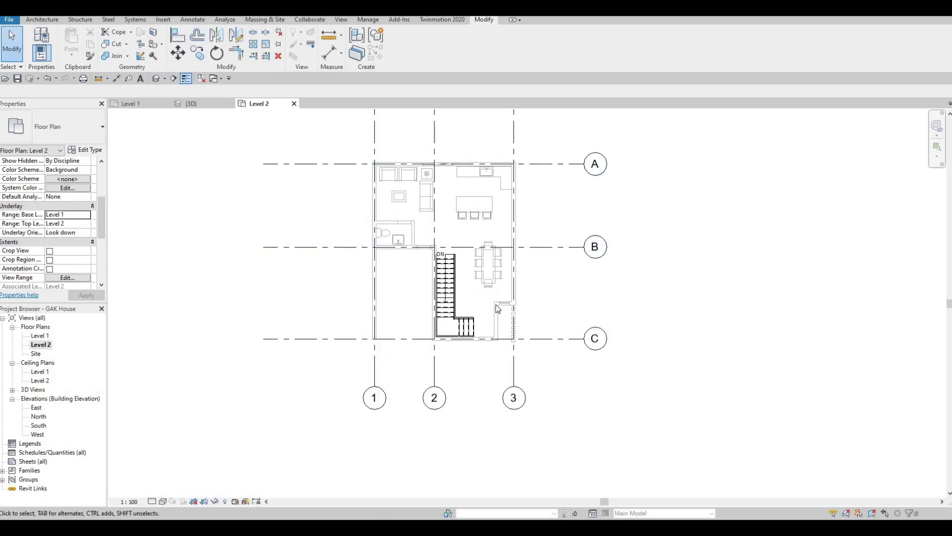
scroll(498, 313, up, 5)
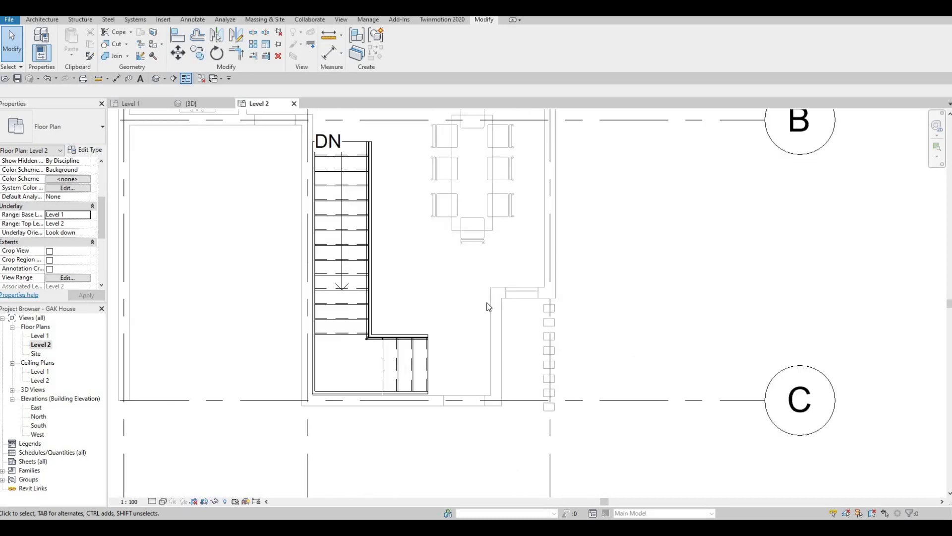
click(552, 329)
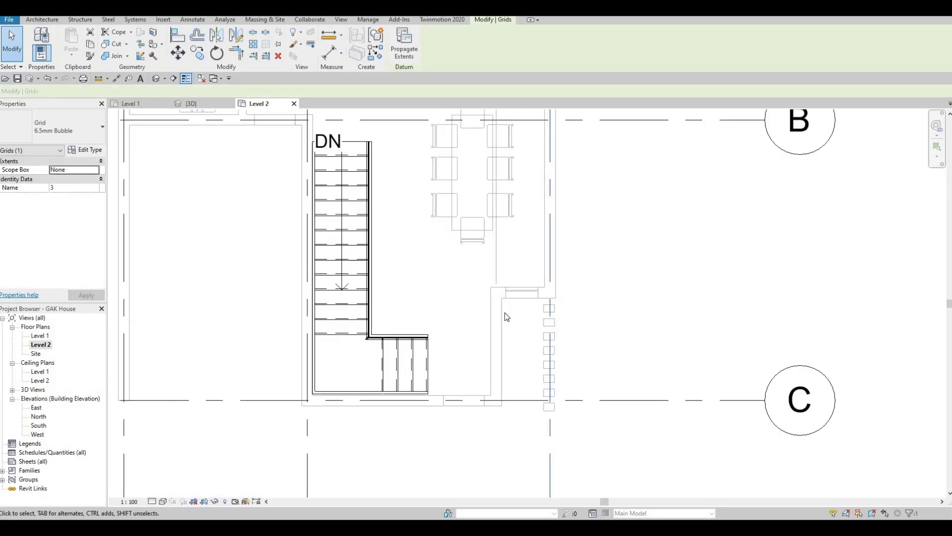
key(Escape)
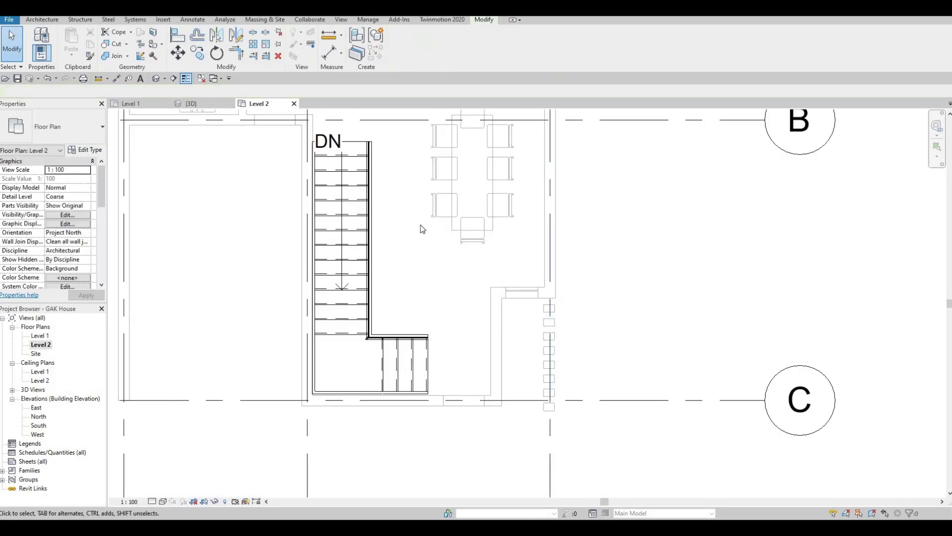
middle_drag(478, 358, 504, 359)
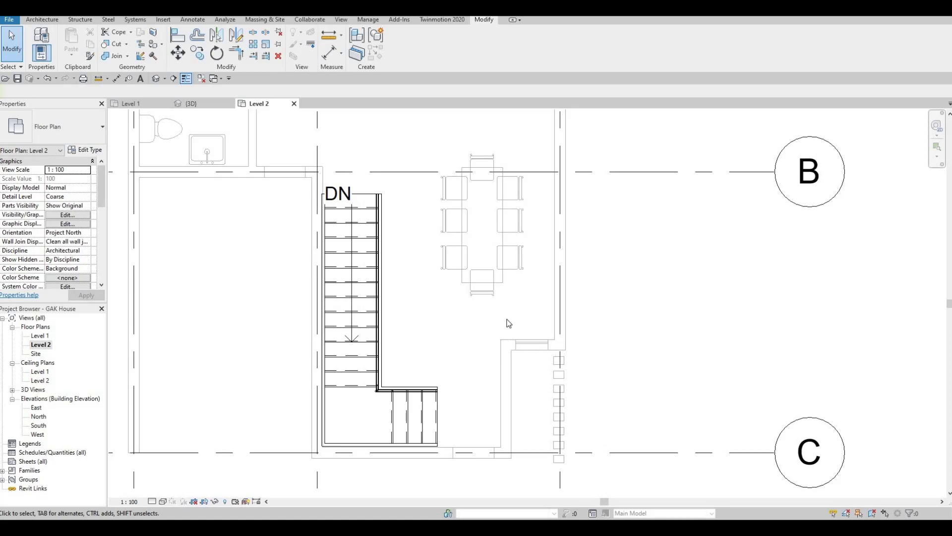
scroll(478, 359, down, 2)
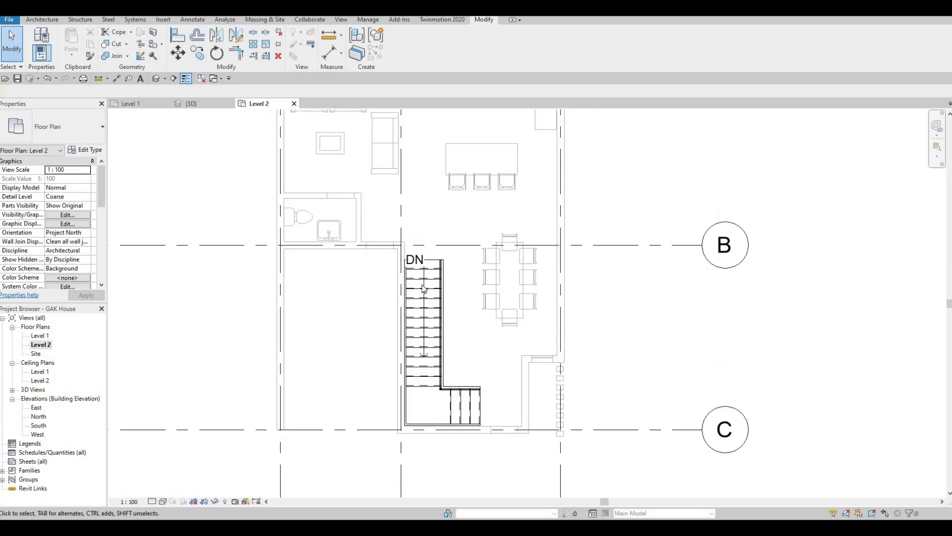
scroll(395, 321, down, 2)
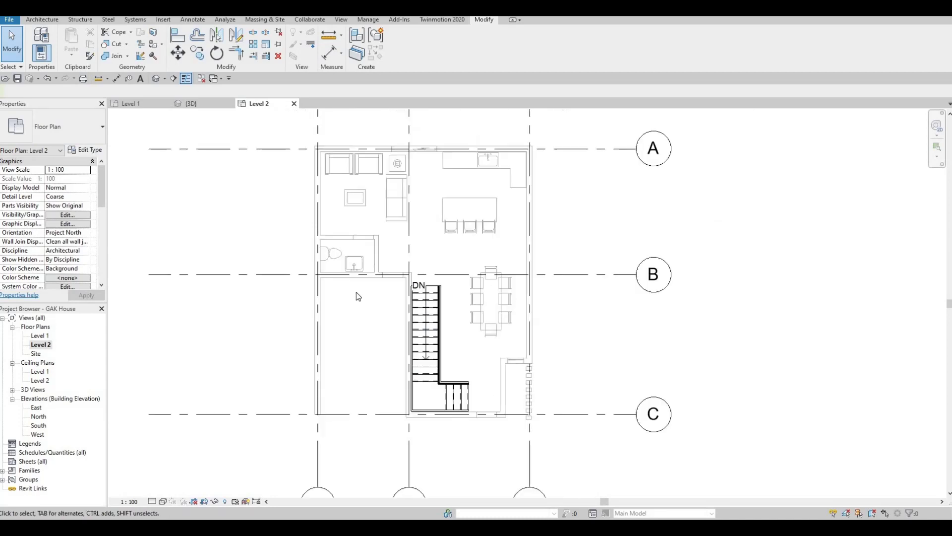
Start the Wall tool with the Basic Wall: Exterior Wall 1 type selected
click(42, 19)
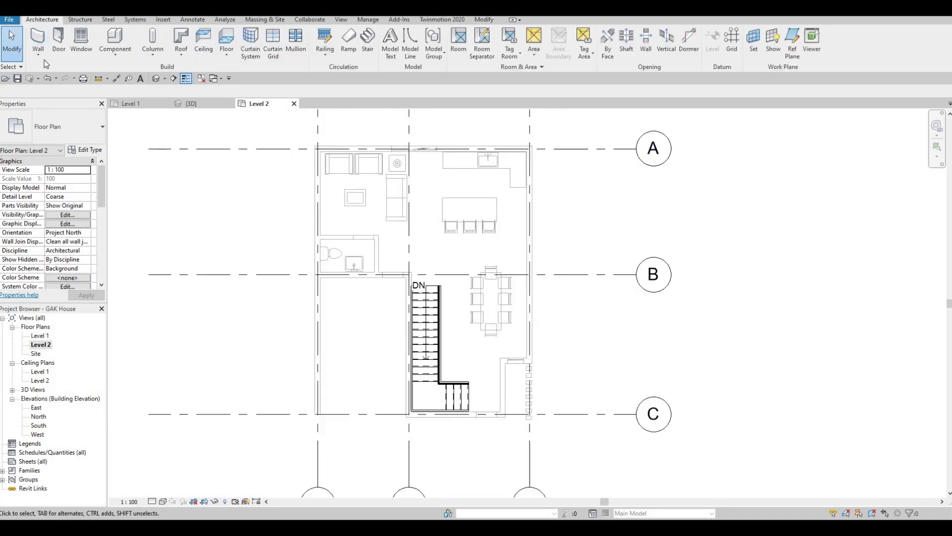
click(38, 40)
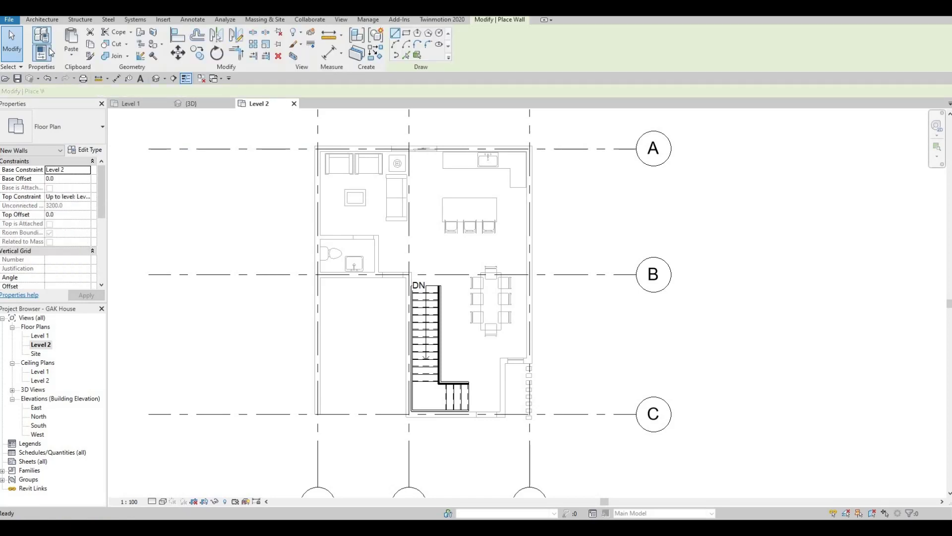
click(74, 134)
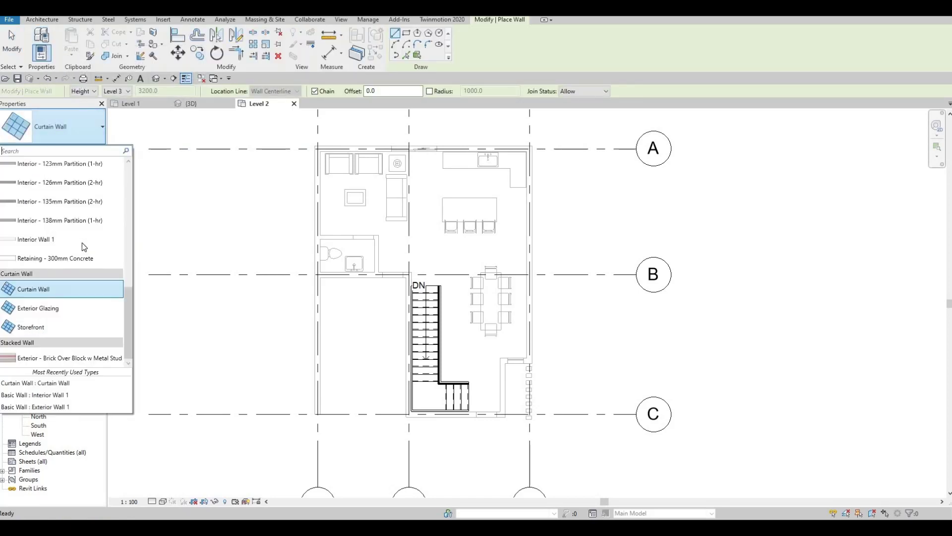
scroll(76, 250, up, 3)
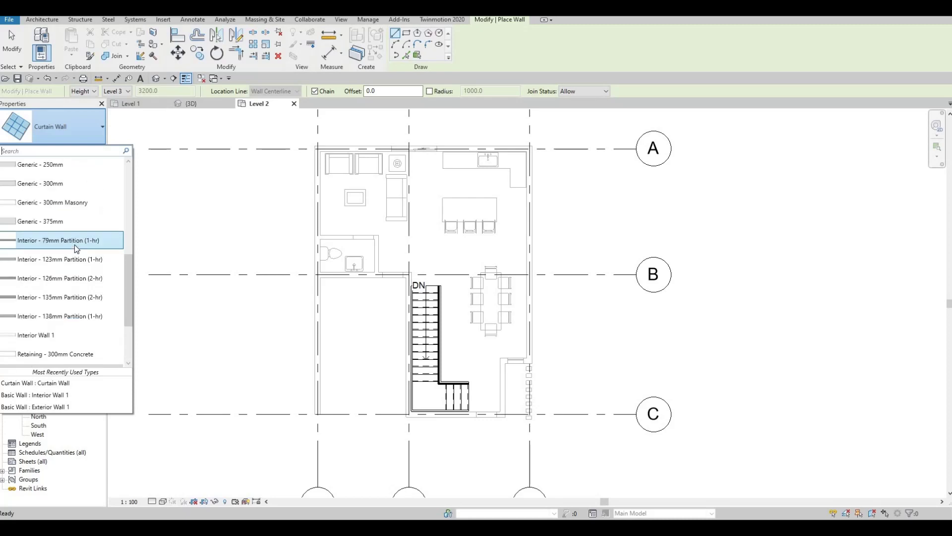
scroll(75, 248, up, 2)
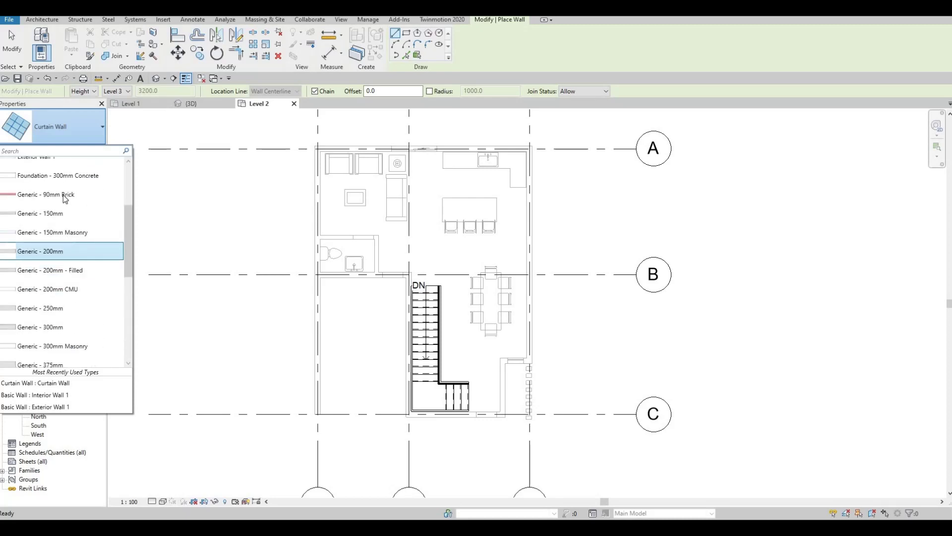
scroll(64, 198, up, 1)
click(55, 183)
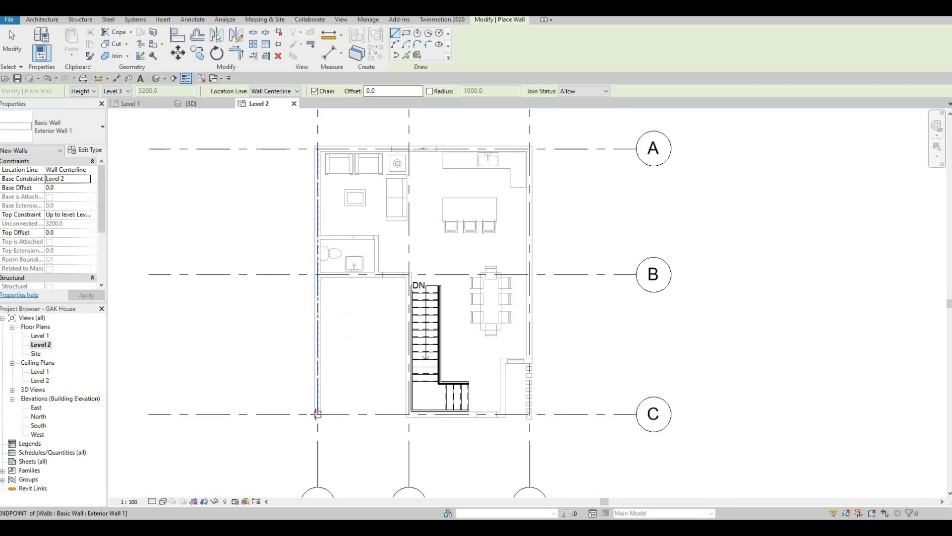
Draw Exterior Wall 1 walls from grid 1 below C east to grid 3, then up to grid A
click(316, 415)
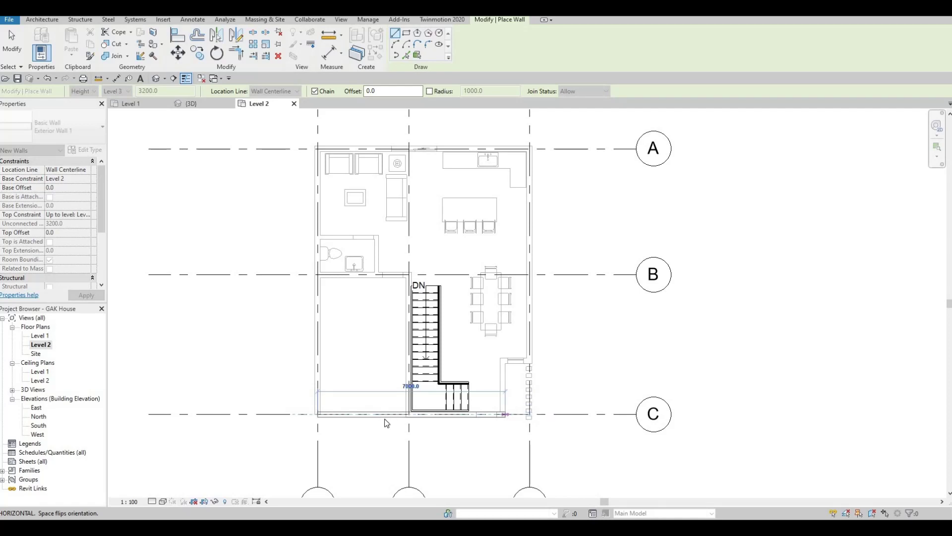
key(Escape)
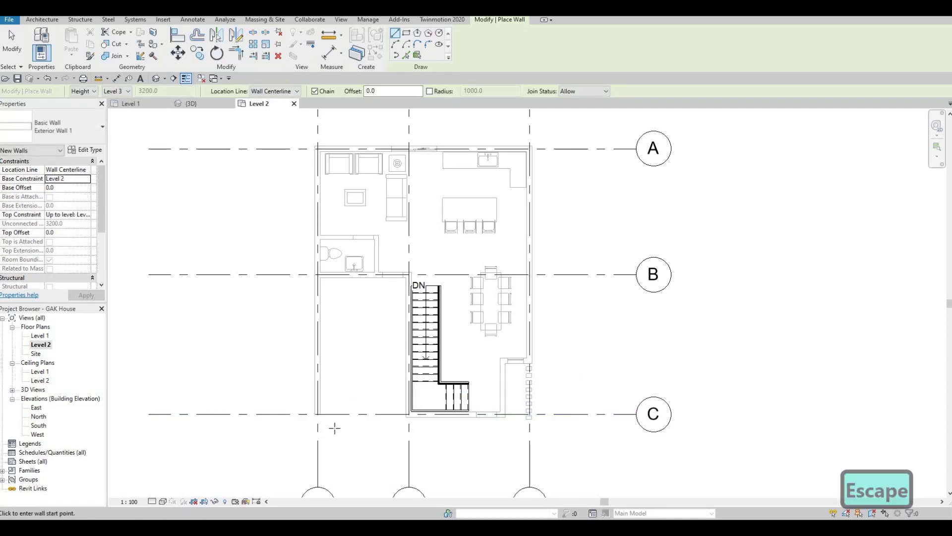
scroll(323, 421, up, 2)
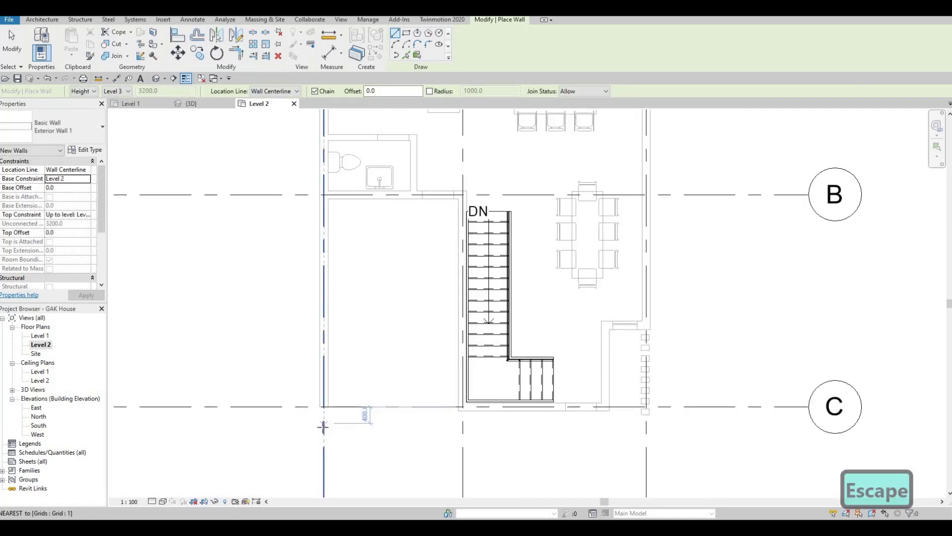
click(323, 426)
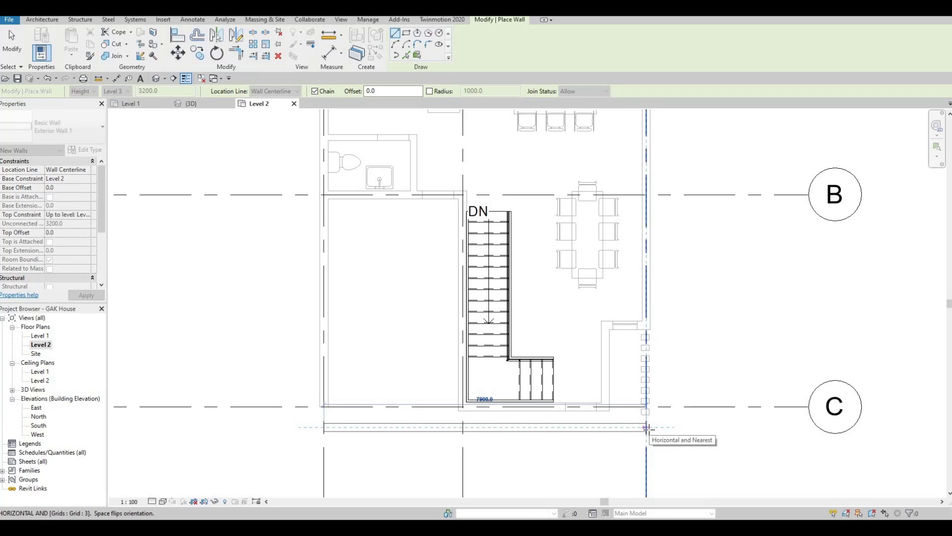
click(647, 391)
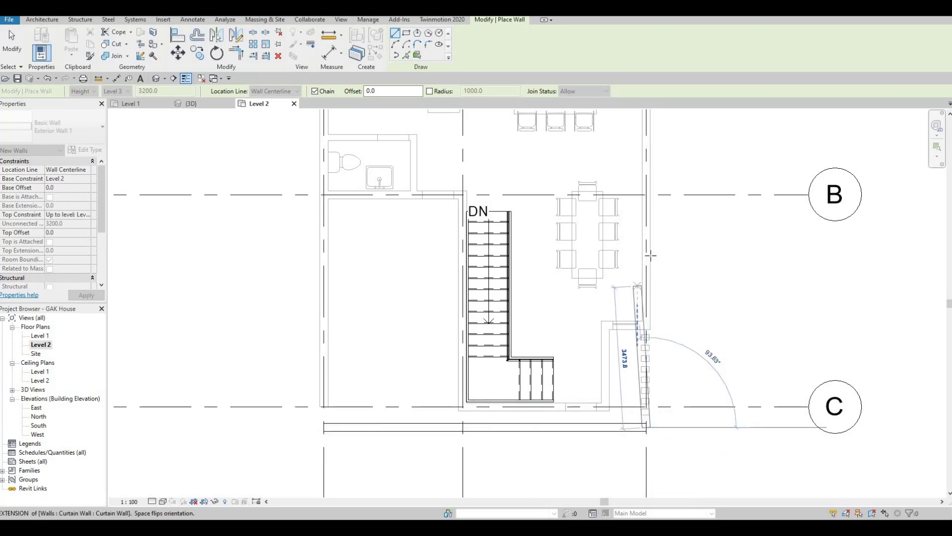
scroll(642, 242, down, 2)
scroll(645, 234, down, 2)
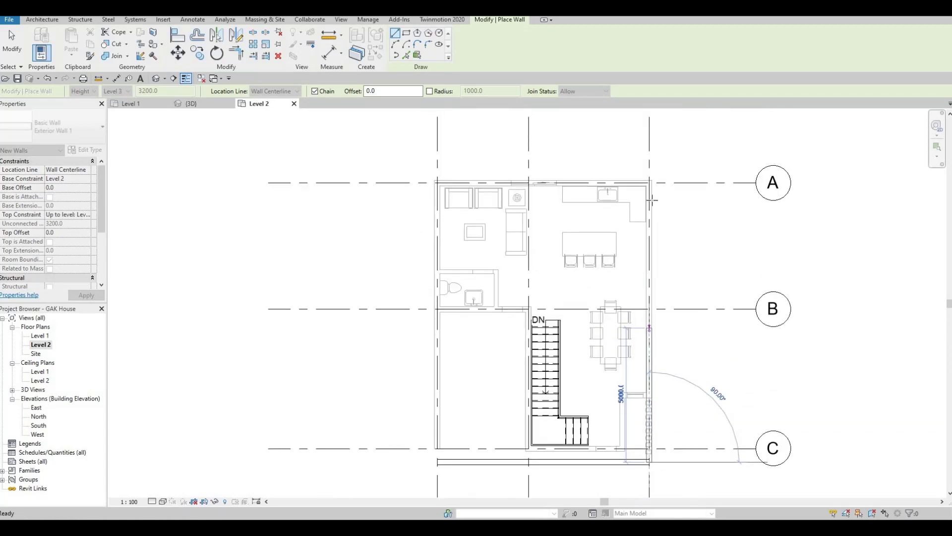
scroll(654, 221, up, 4)
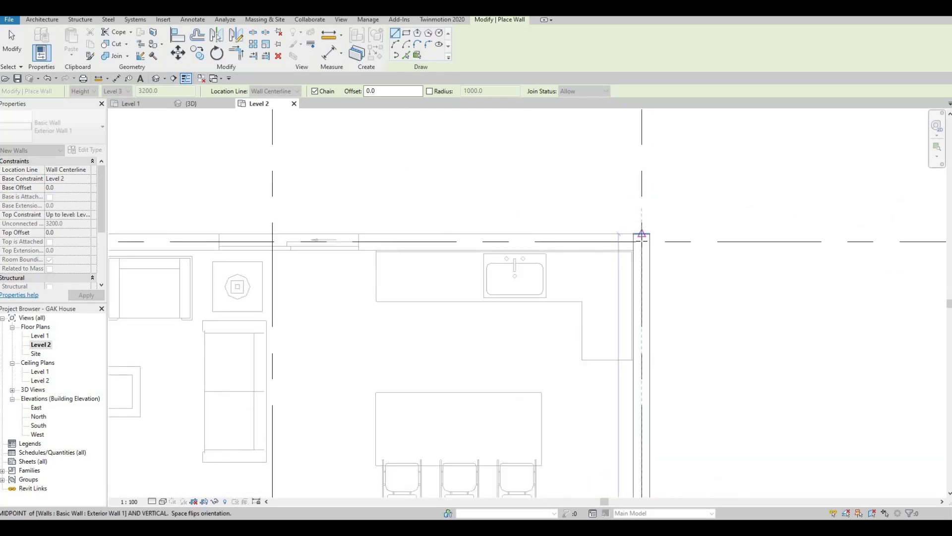
click(626, 241)
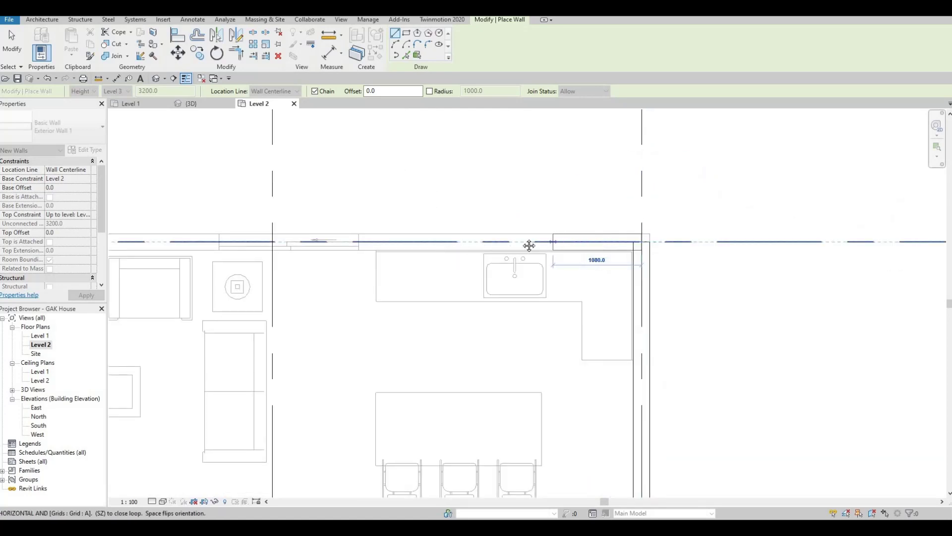
scroll(499, 235, down, 4)
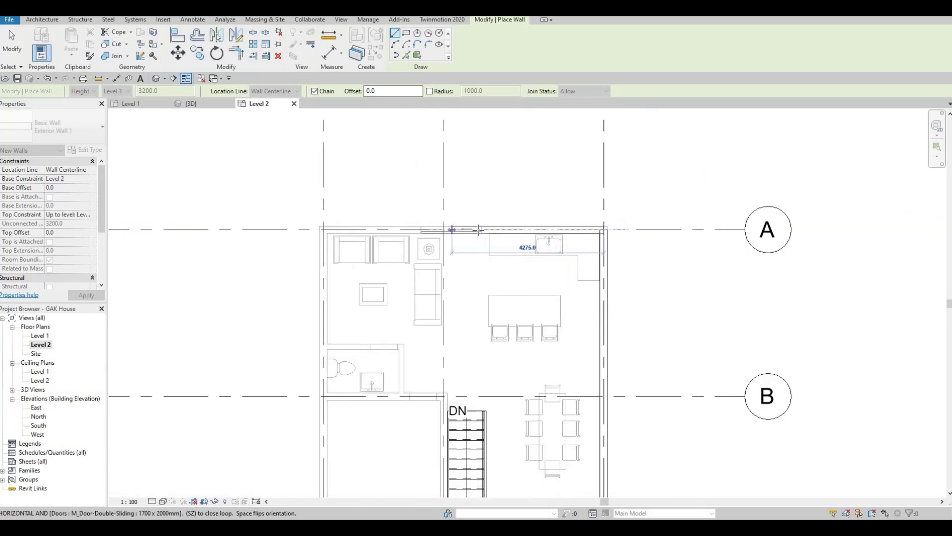
scroll(479, 230, down, 4)
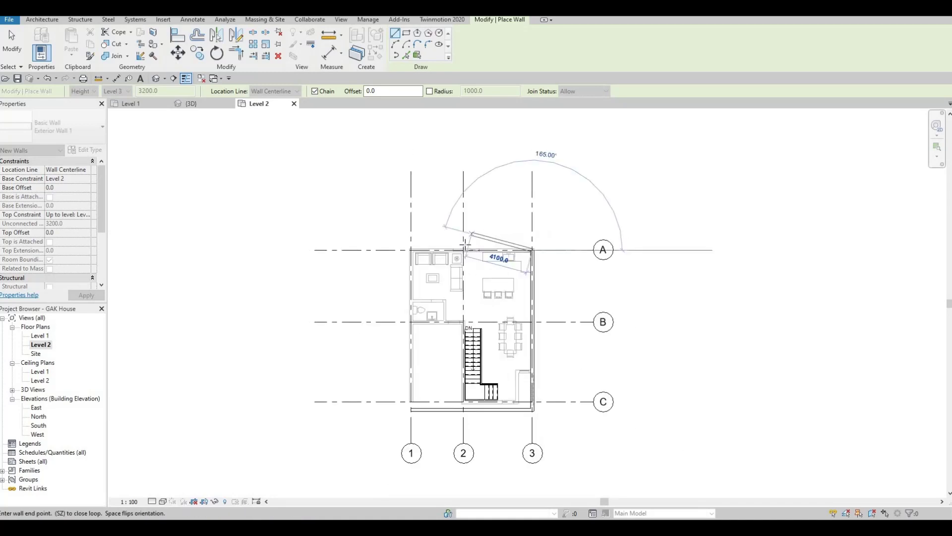
scroll(467, 247, up, 5)
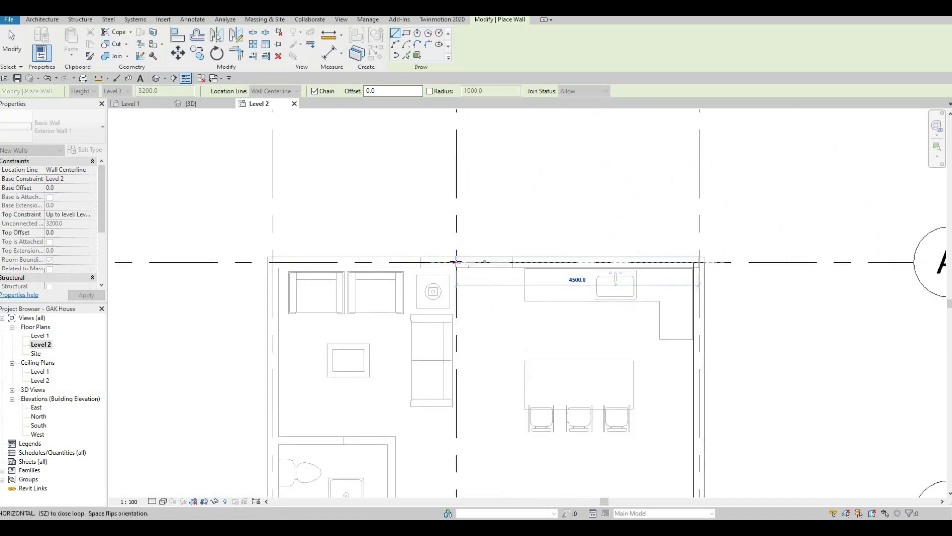
Draw partitions along grid 2 from A to B, then along grid B to the left exterior wall
click(456, 261)
scroll(496, 218, down, 3)
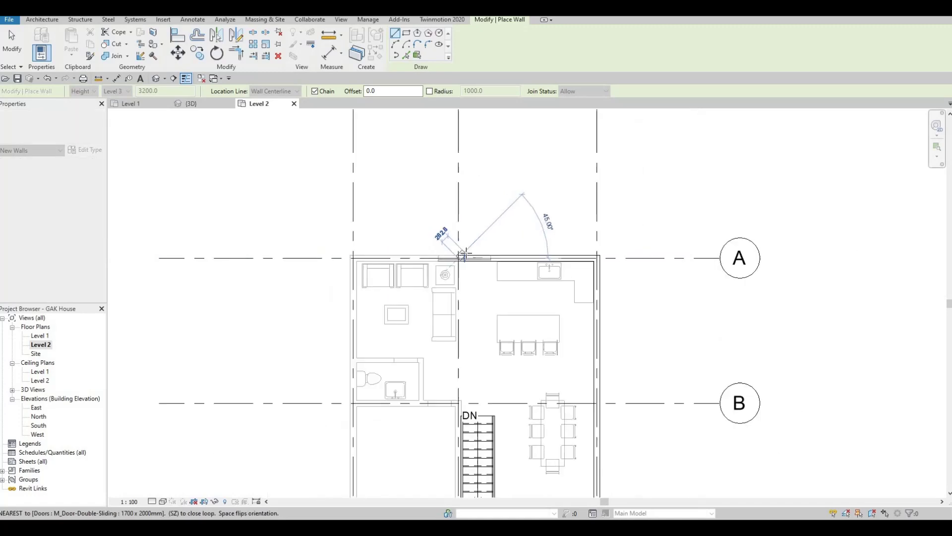
scroll(498, 214, down, 2)
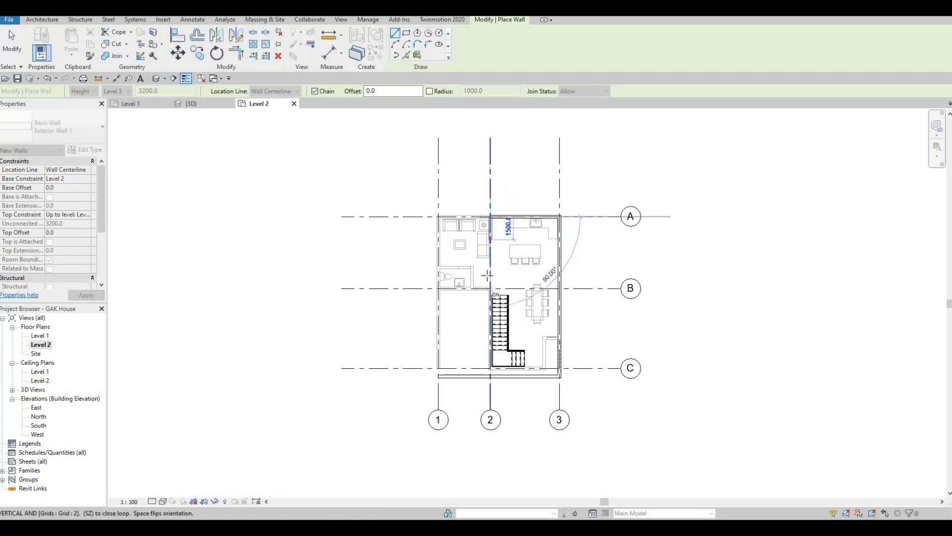
scroll(486, 275, up, 3)
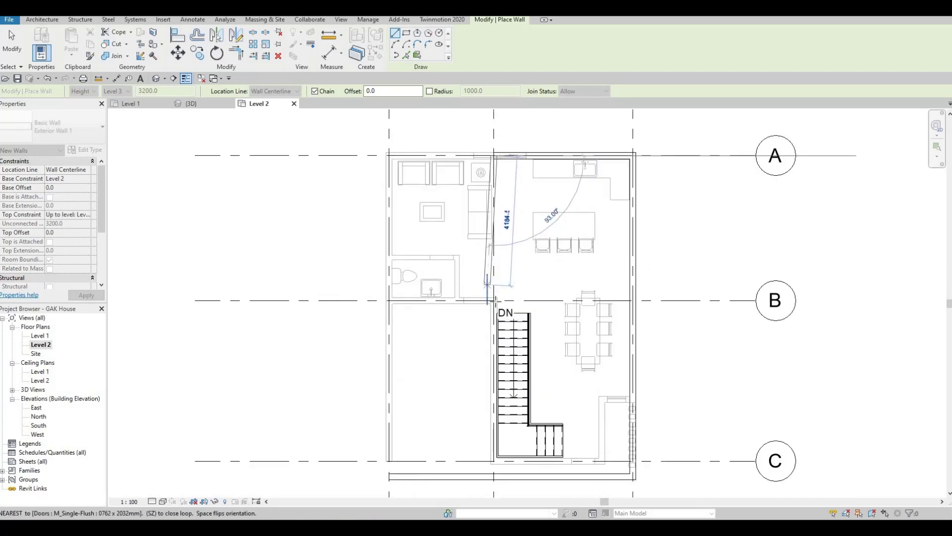
click(493, 300)
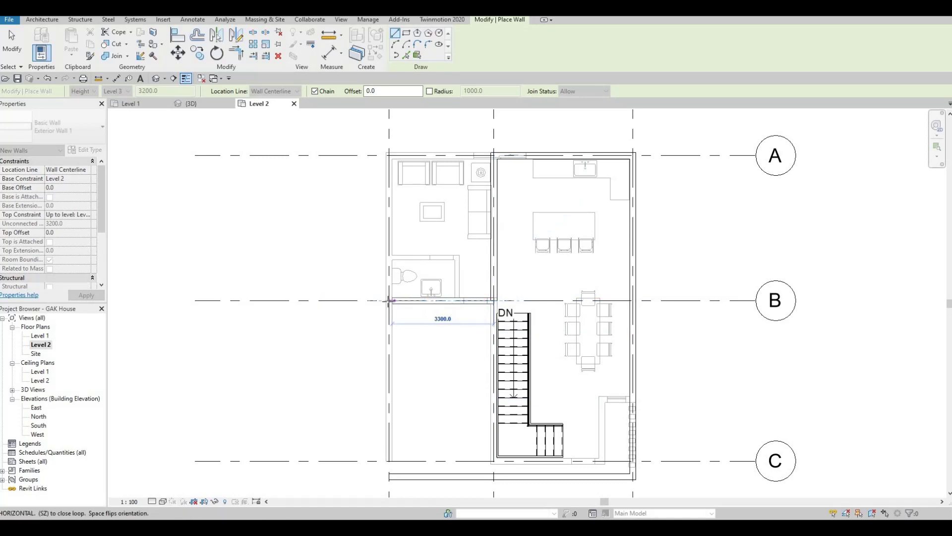
click(387, 301)
middle_drag(392, 447, 405, 362)
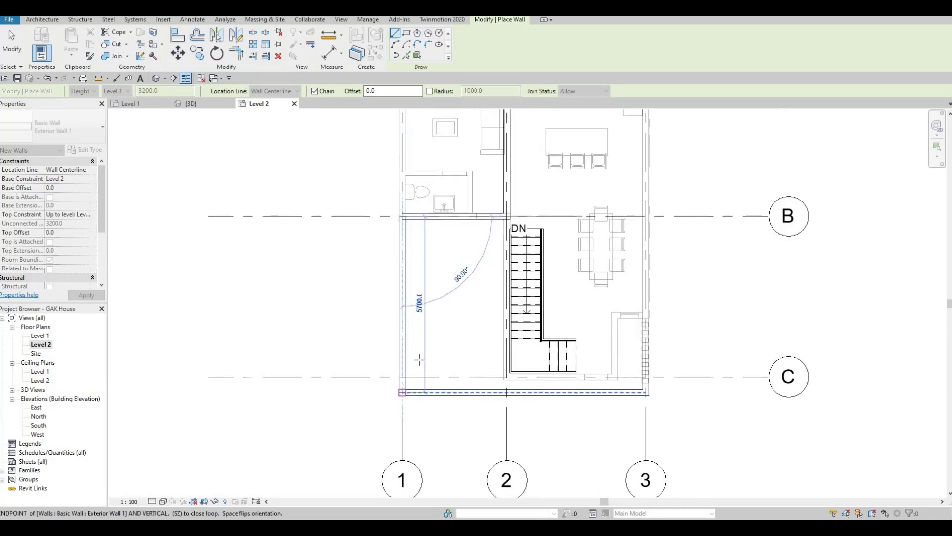
key(Escape)
scroll(469, 318, down, 3)
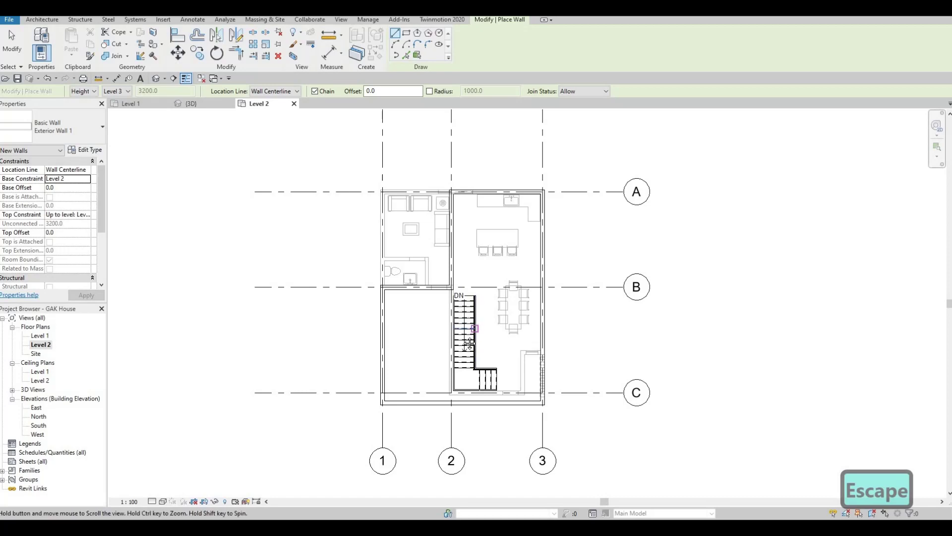
Pan around the Level 2 plan to inspect the upper rooms, bathroom junction and stair
middle_drag(452, 296, 449, 328)
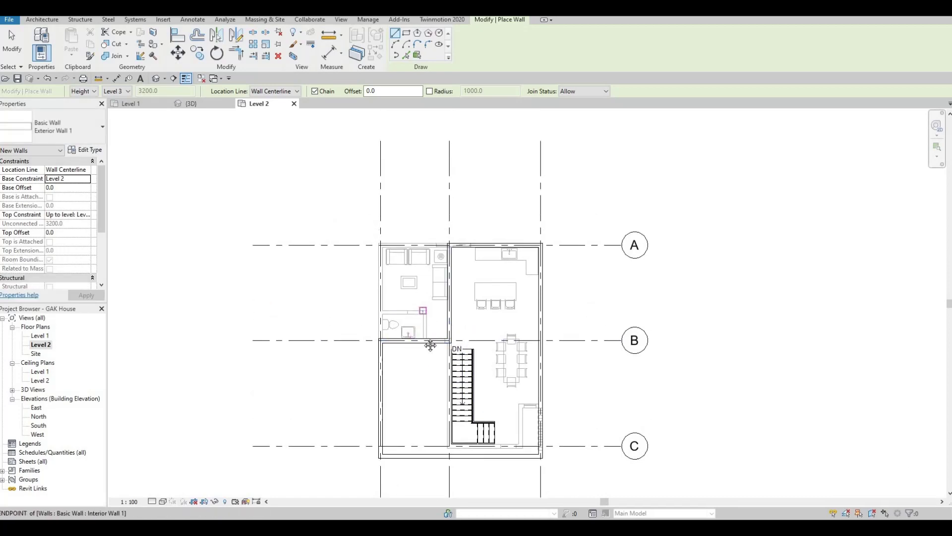
middle_drag(430, 346, 433, 397)
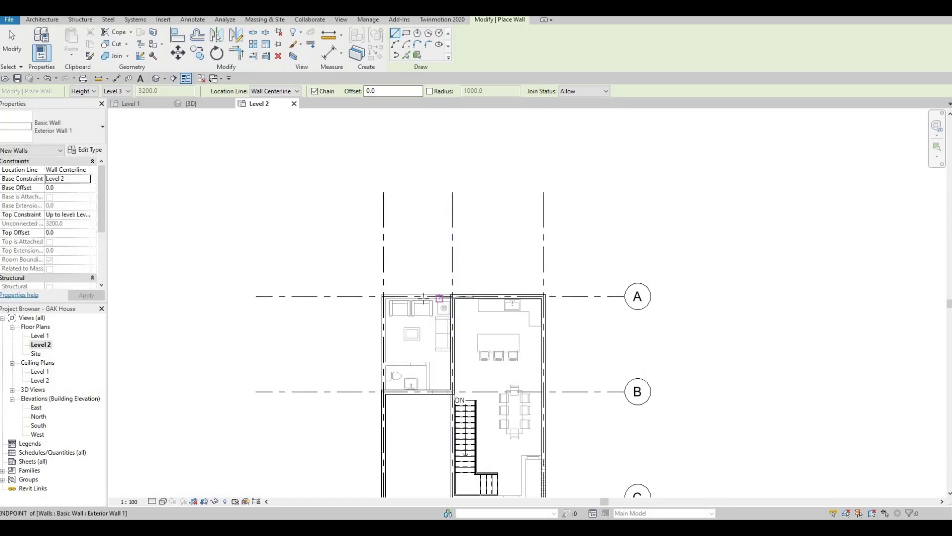
scroll(436, 296, up, 3)
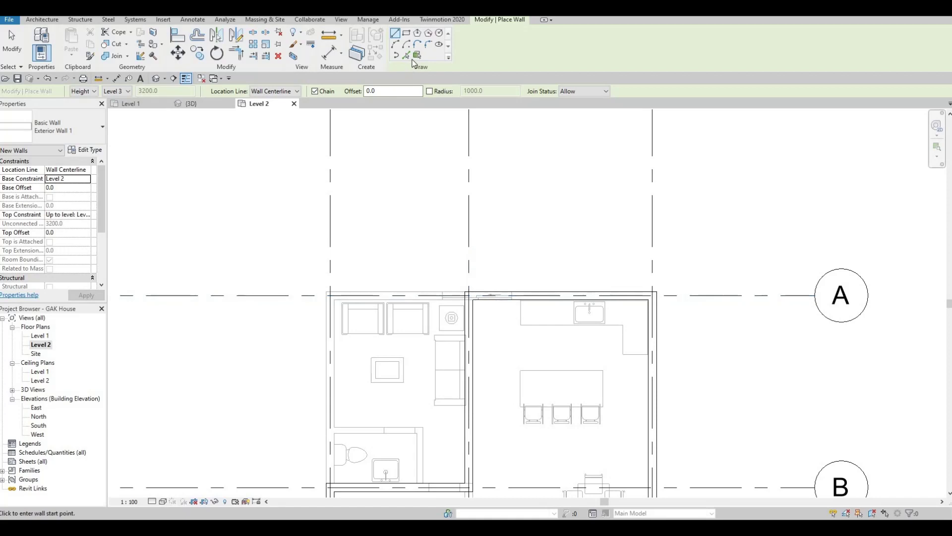
middle_drag(401, 234, 425, 102)
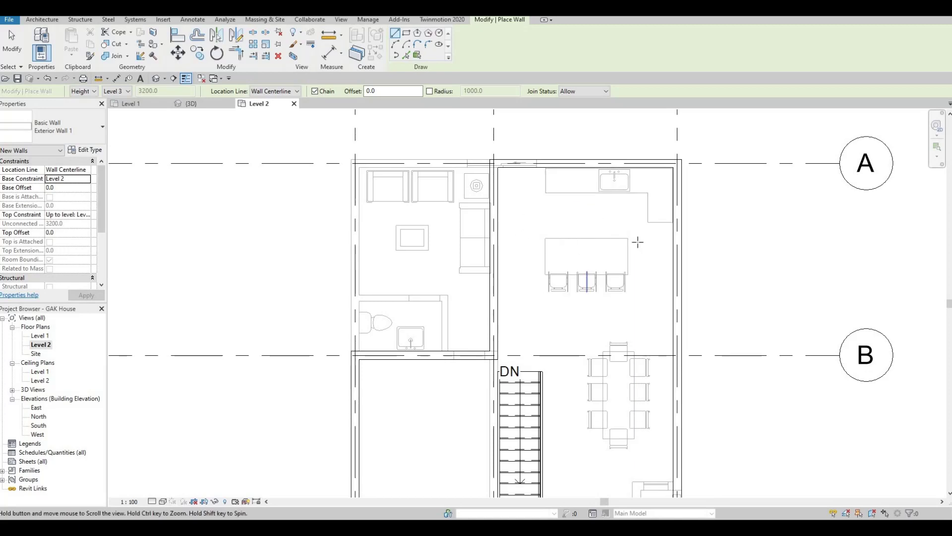
middle_drag(675, 255, 685, 185)
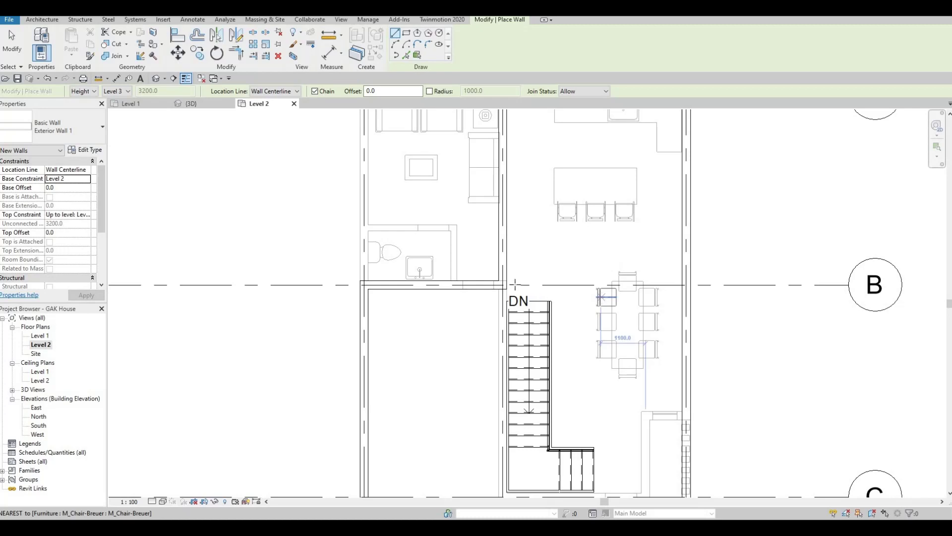
mouse_move(454, 283)
middle_down()
mouse_move(463, 319)
mouse_move(458, 271)
middle_up()
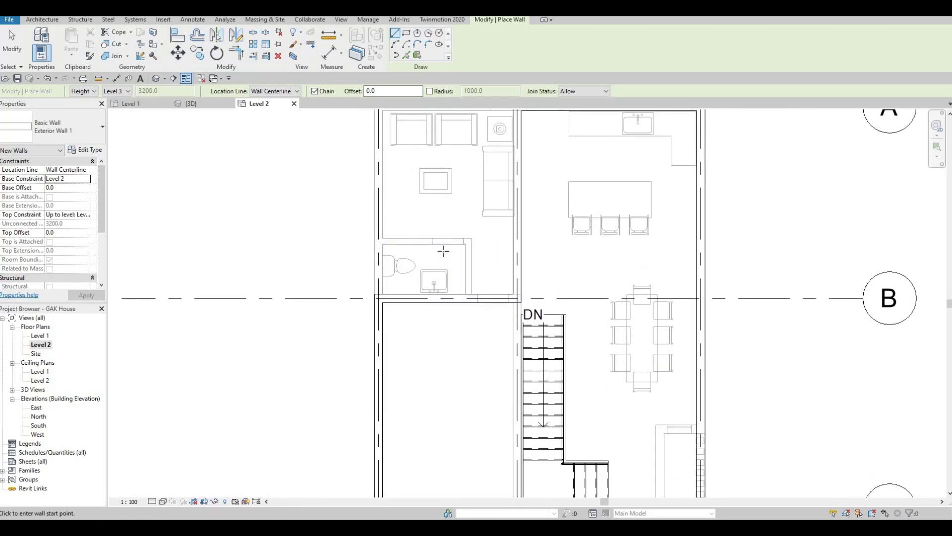
middle_drag(478, 385, 478, 291)
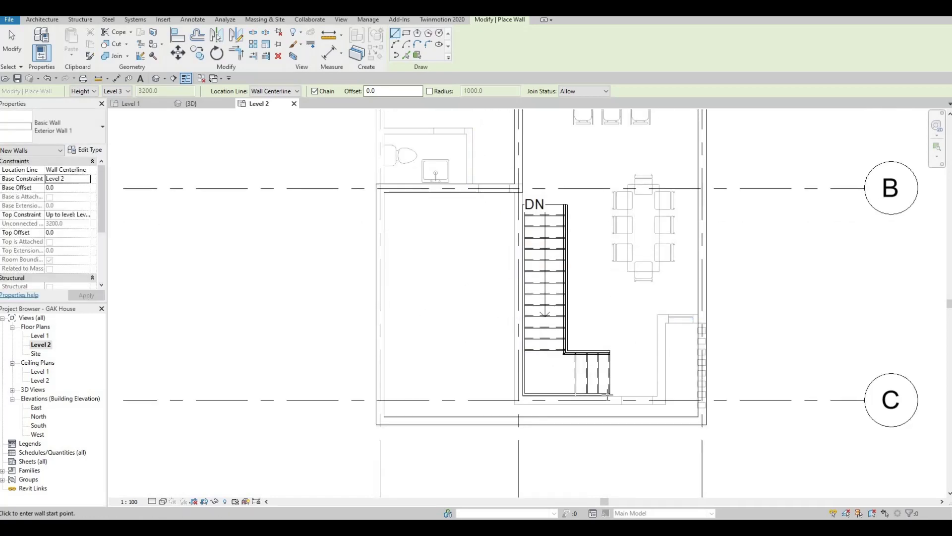
End wall placement and select the grid B wall between grids 1 and 2
ctrl+scroll(489, 295, up, 3)
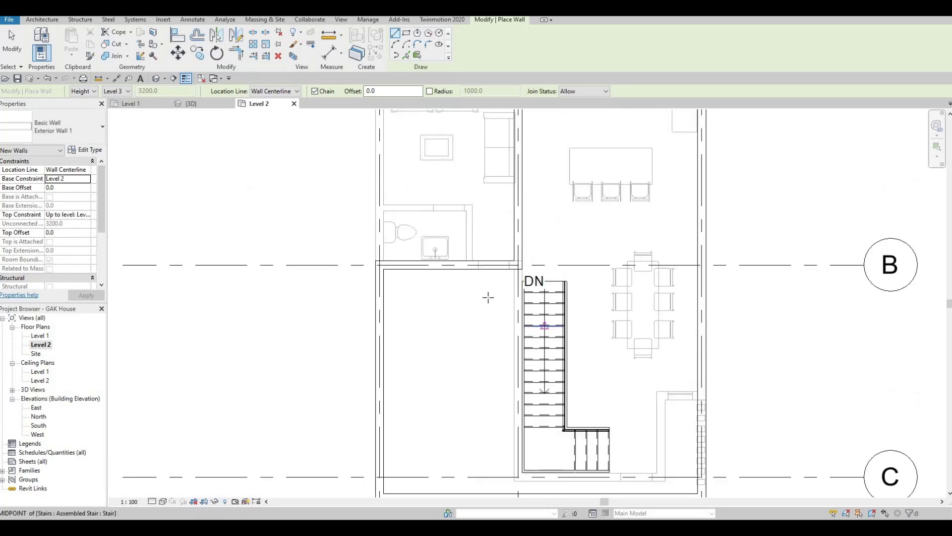
key(Escape)
key(Escape)
click(452, 273)
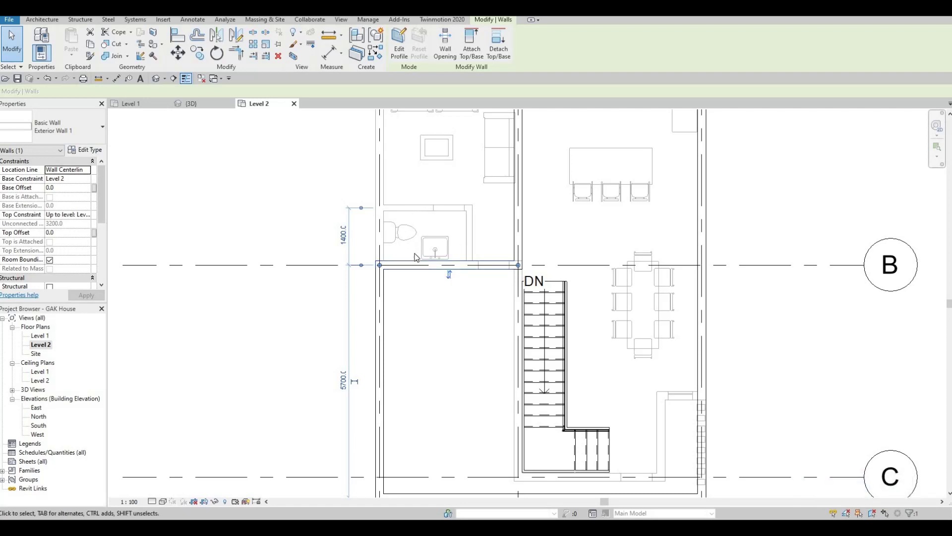
Use Align (AL) to line up the grid B partition with the bathroom's upper wall
scroll(416, 257, down, 1)
scroll(419, 342, up, 3)
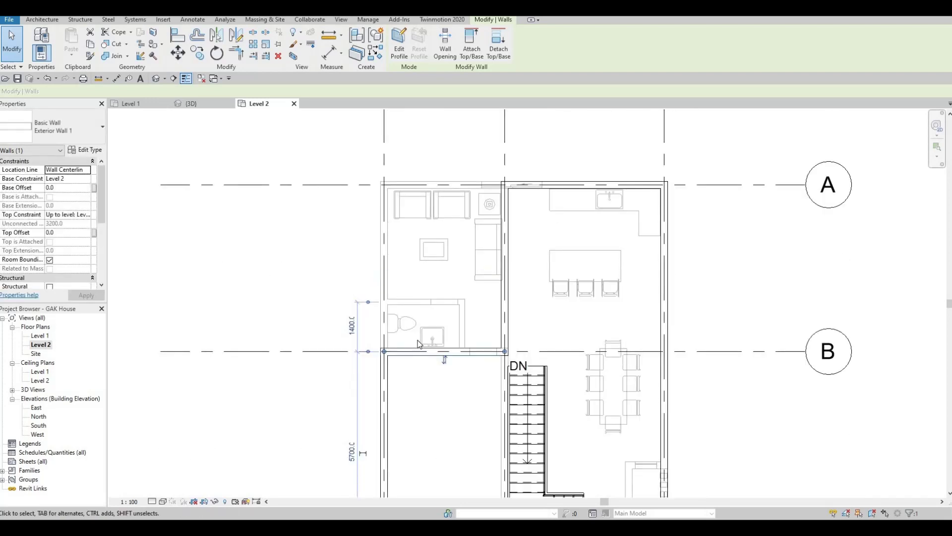
key(a)
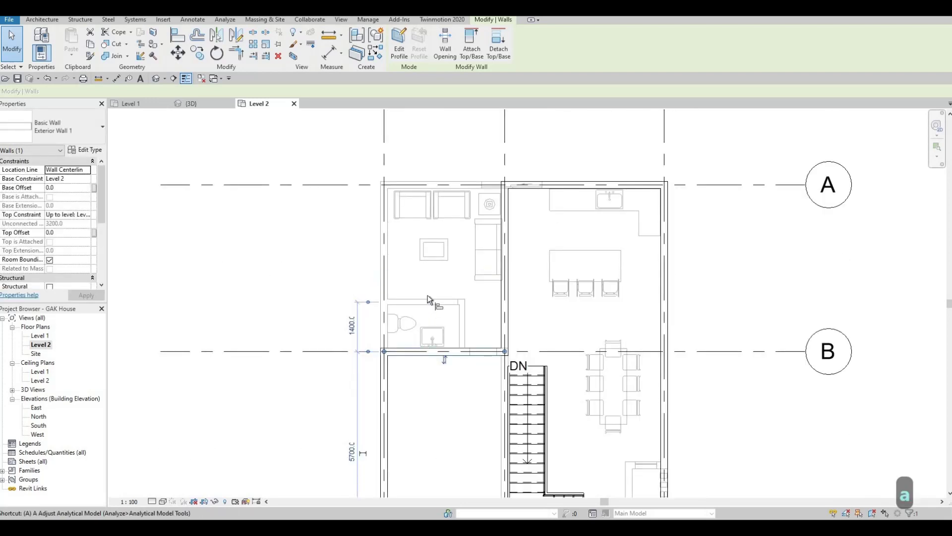
key(l)
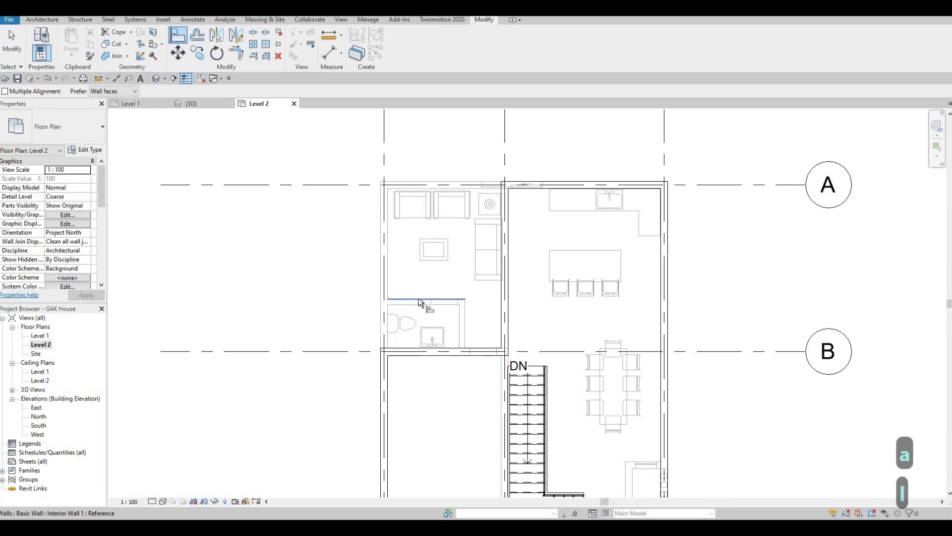
click(404, 388)
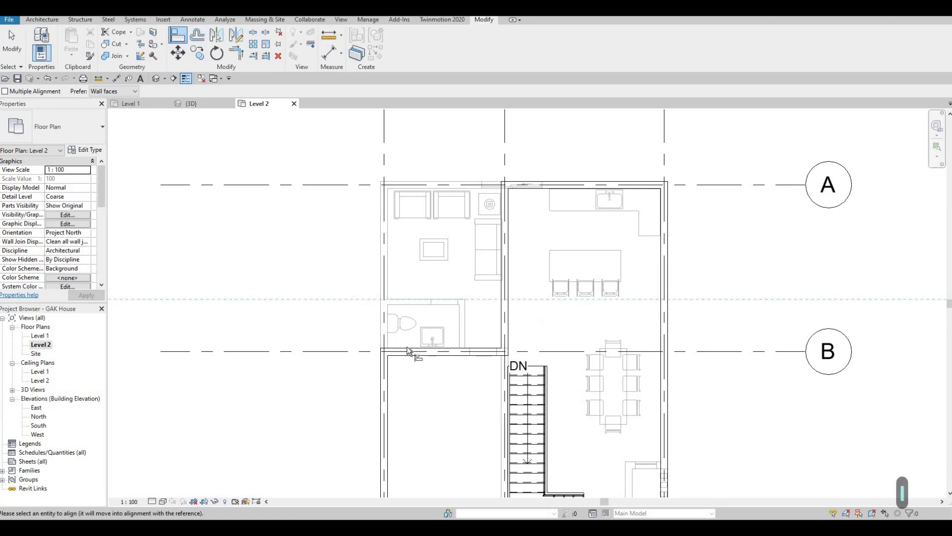
scroll(401, 358, up, 2)
click(401, 350)
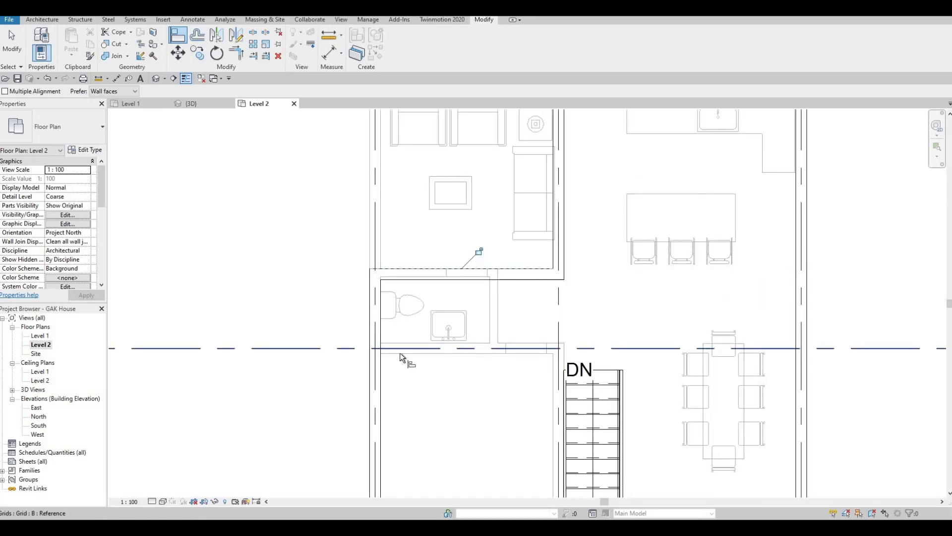
key(Escape)
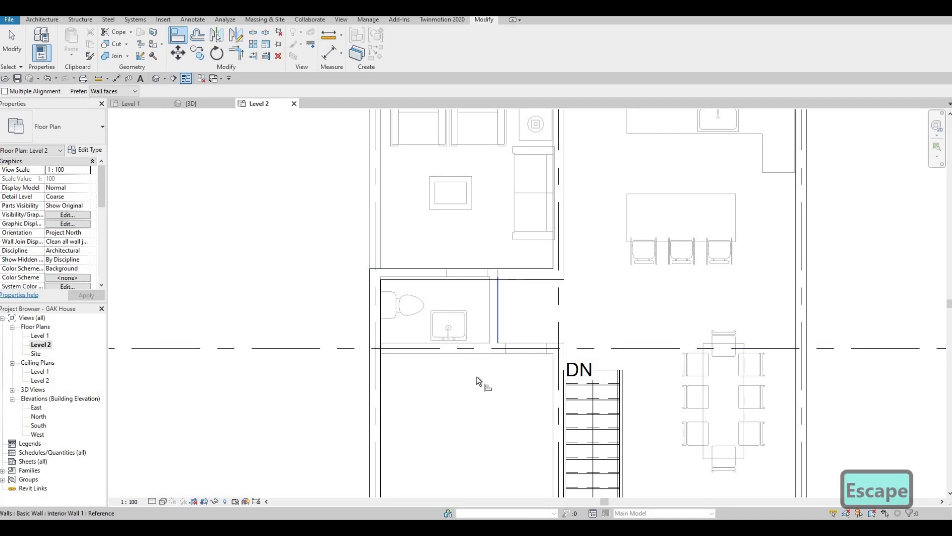
Pan and zoom out to show grids A, B, C and the whole floor
middle_drag(484, 382, 519, 342)
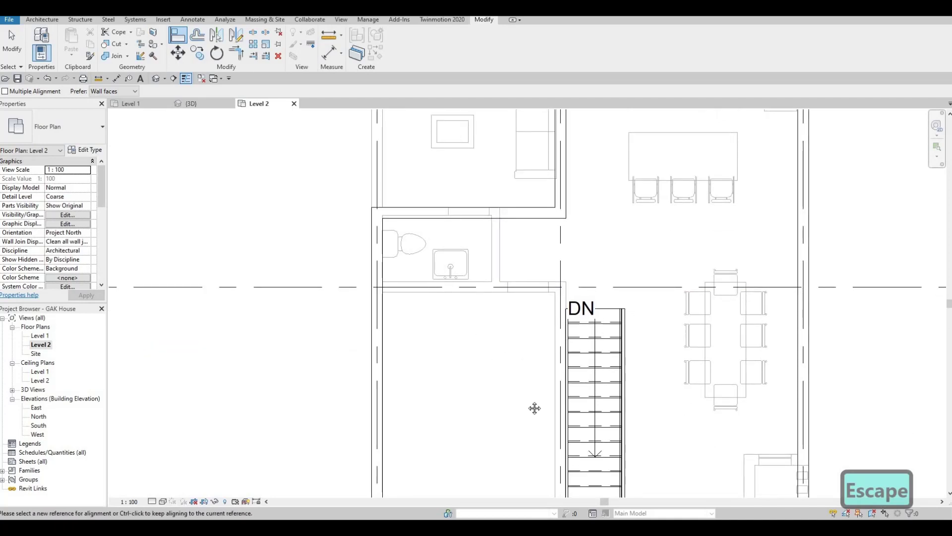
middle_drag(534, 407, 512, 421)
scroll(513, 421, down, 3)
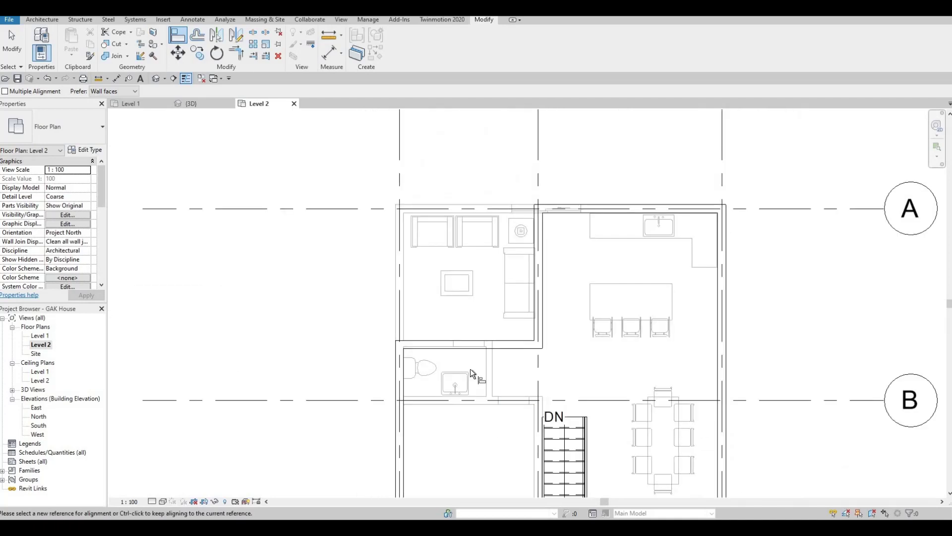
scroll(470, 370, down, 2)
middle_drag(470, 370, 439, 267)
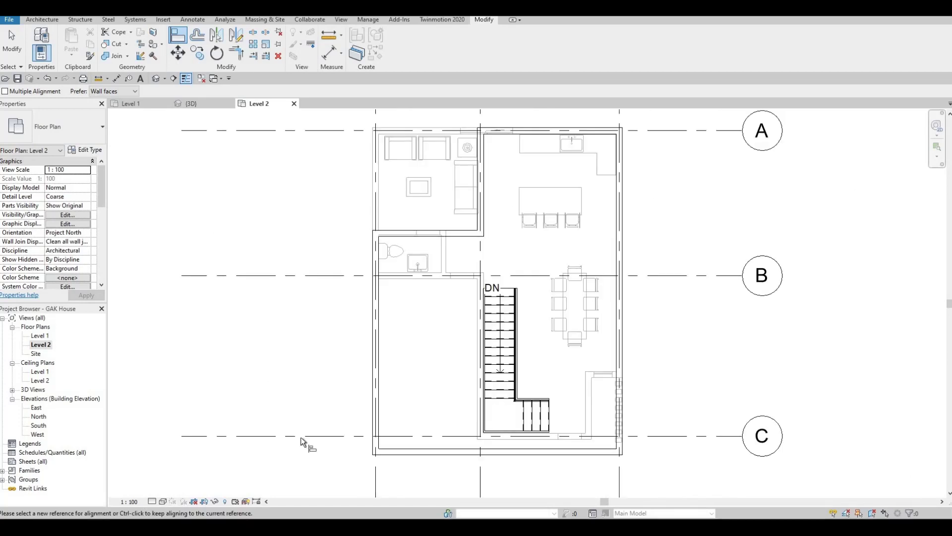